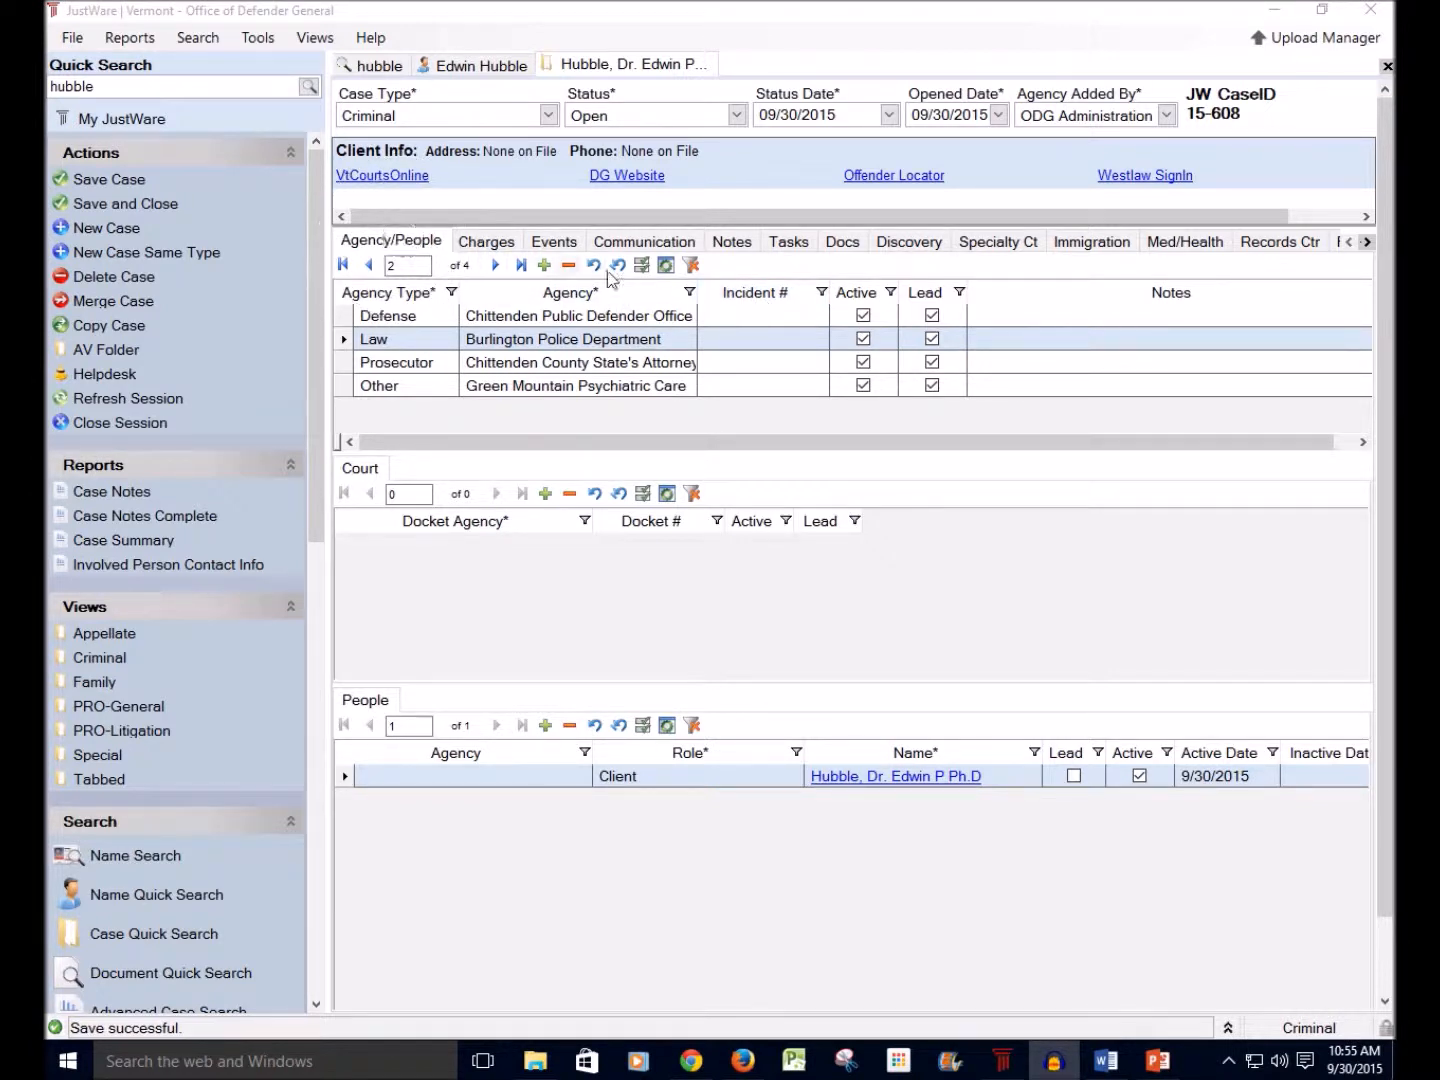
# Step: Enter incident number 4548741 for the Burlington Police Department agency and save the case
pyautogui.click(756, 338)
pyautogui.write('454874')
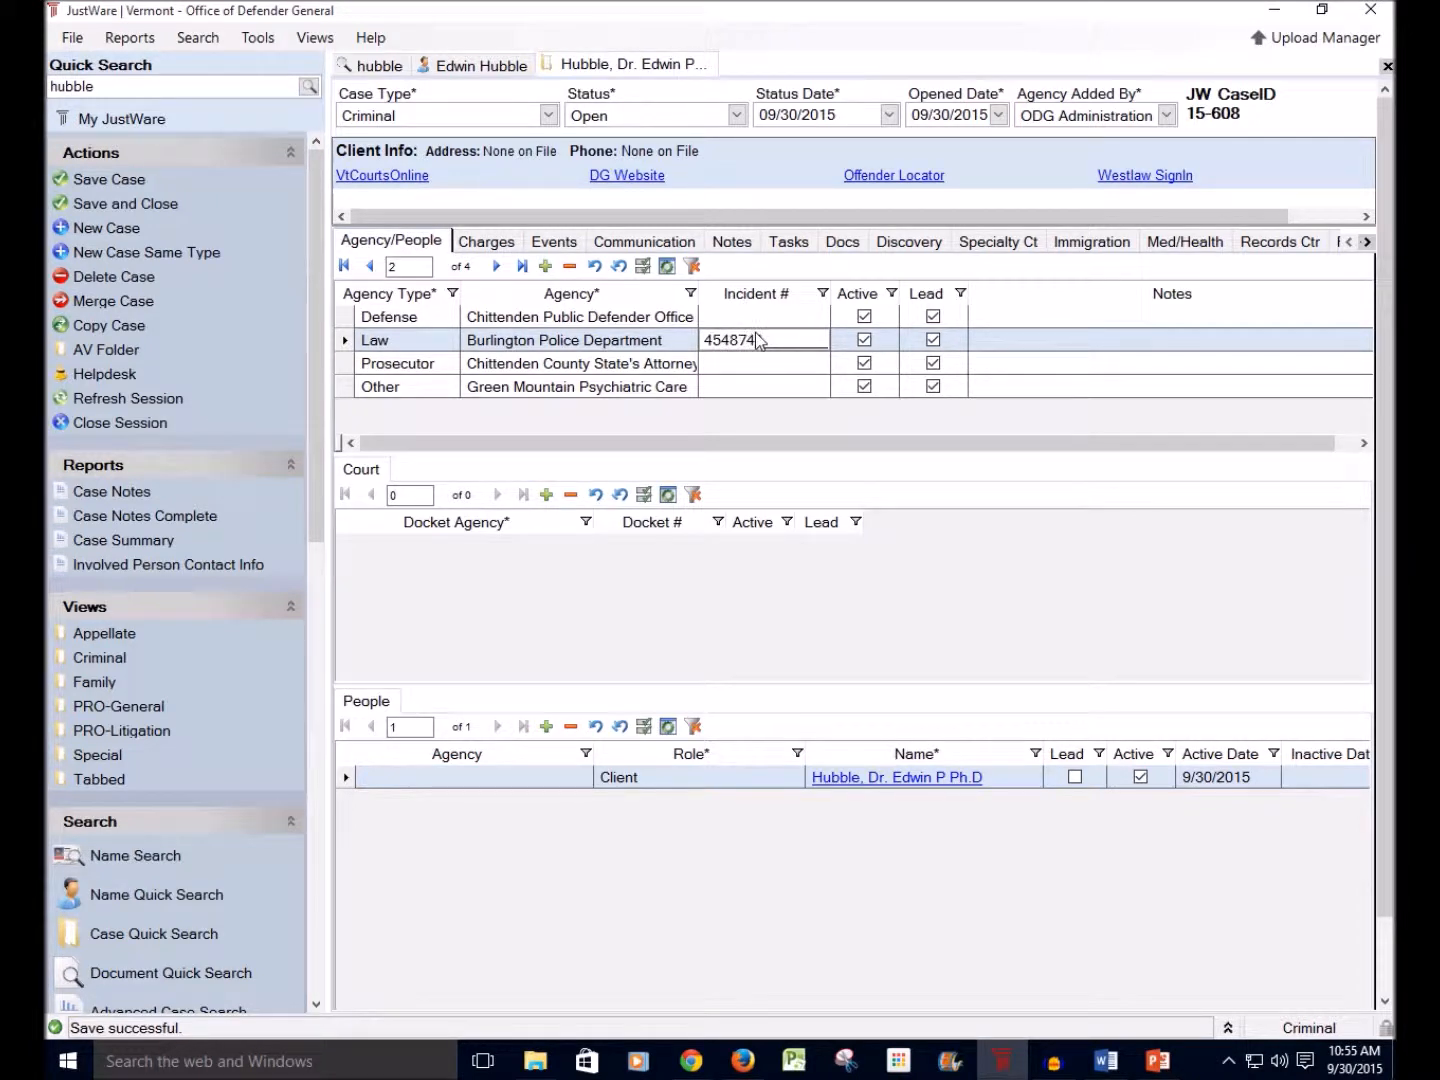
pyautogui.hotkey('ctrl', 's')
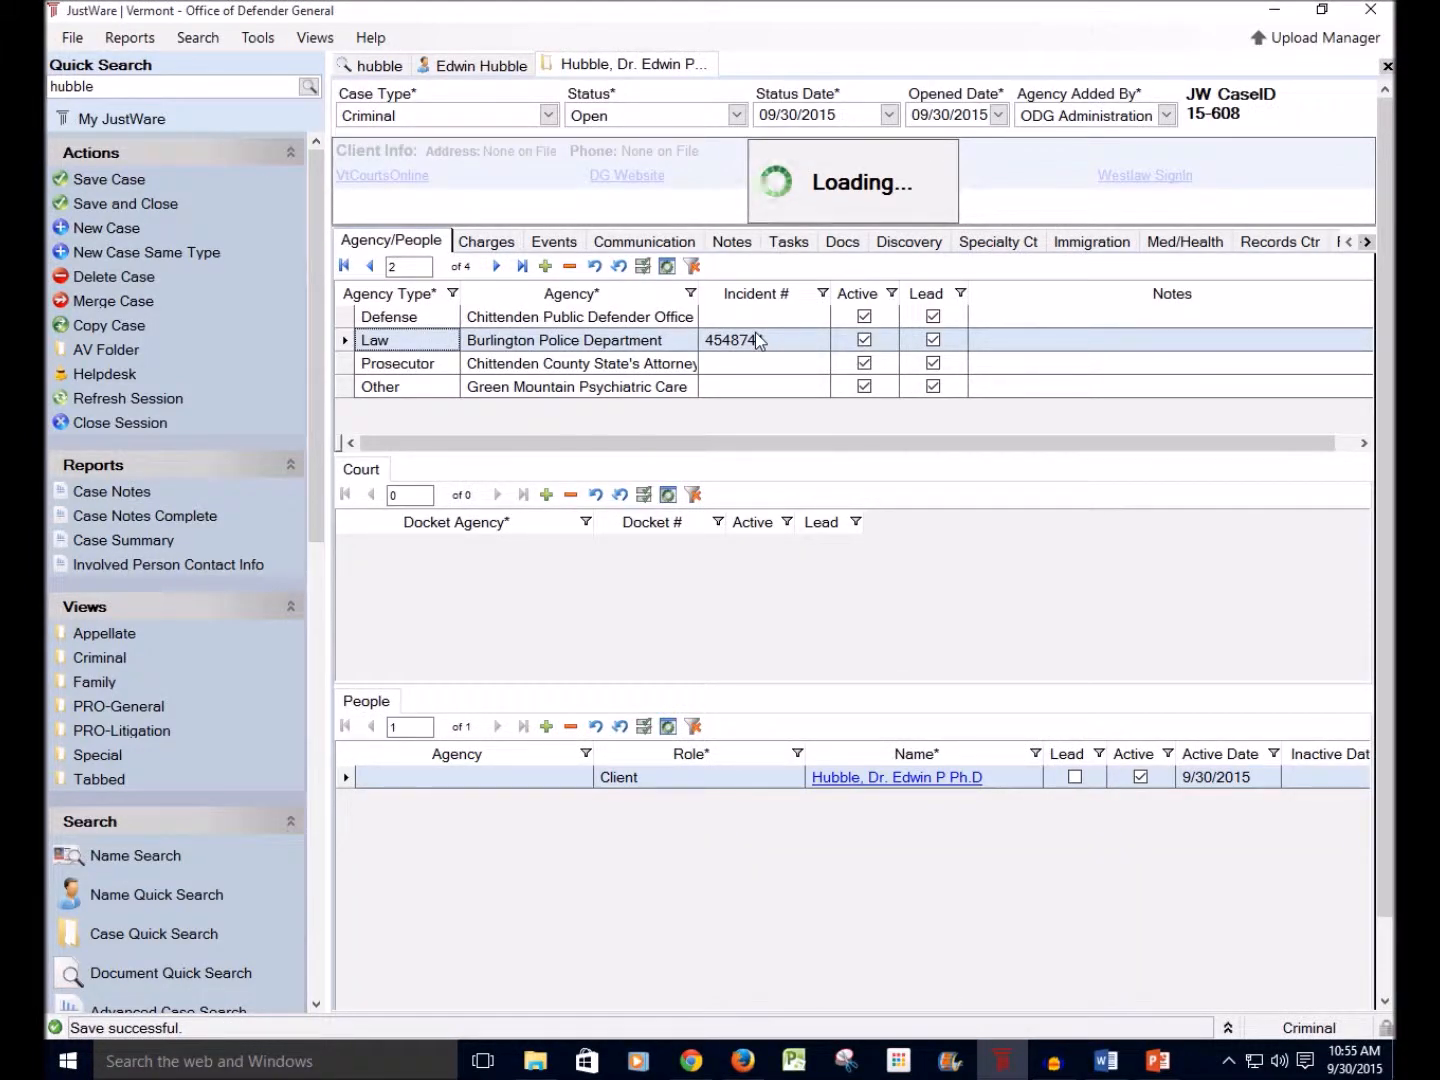
# Step: Add a court record with CA Superior Ct - Criminal Division as the docket agency
pyautogui.click(360, 473)
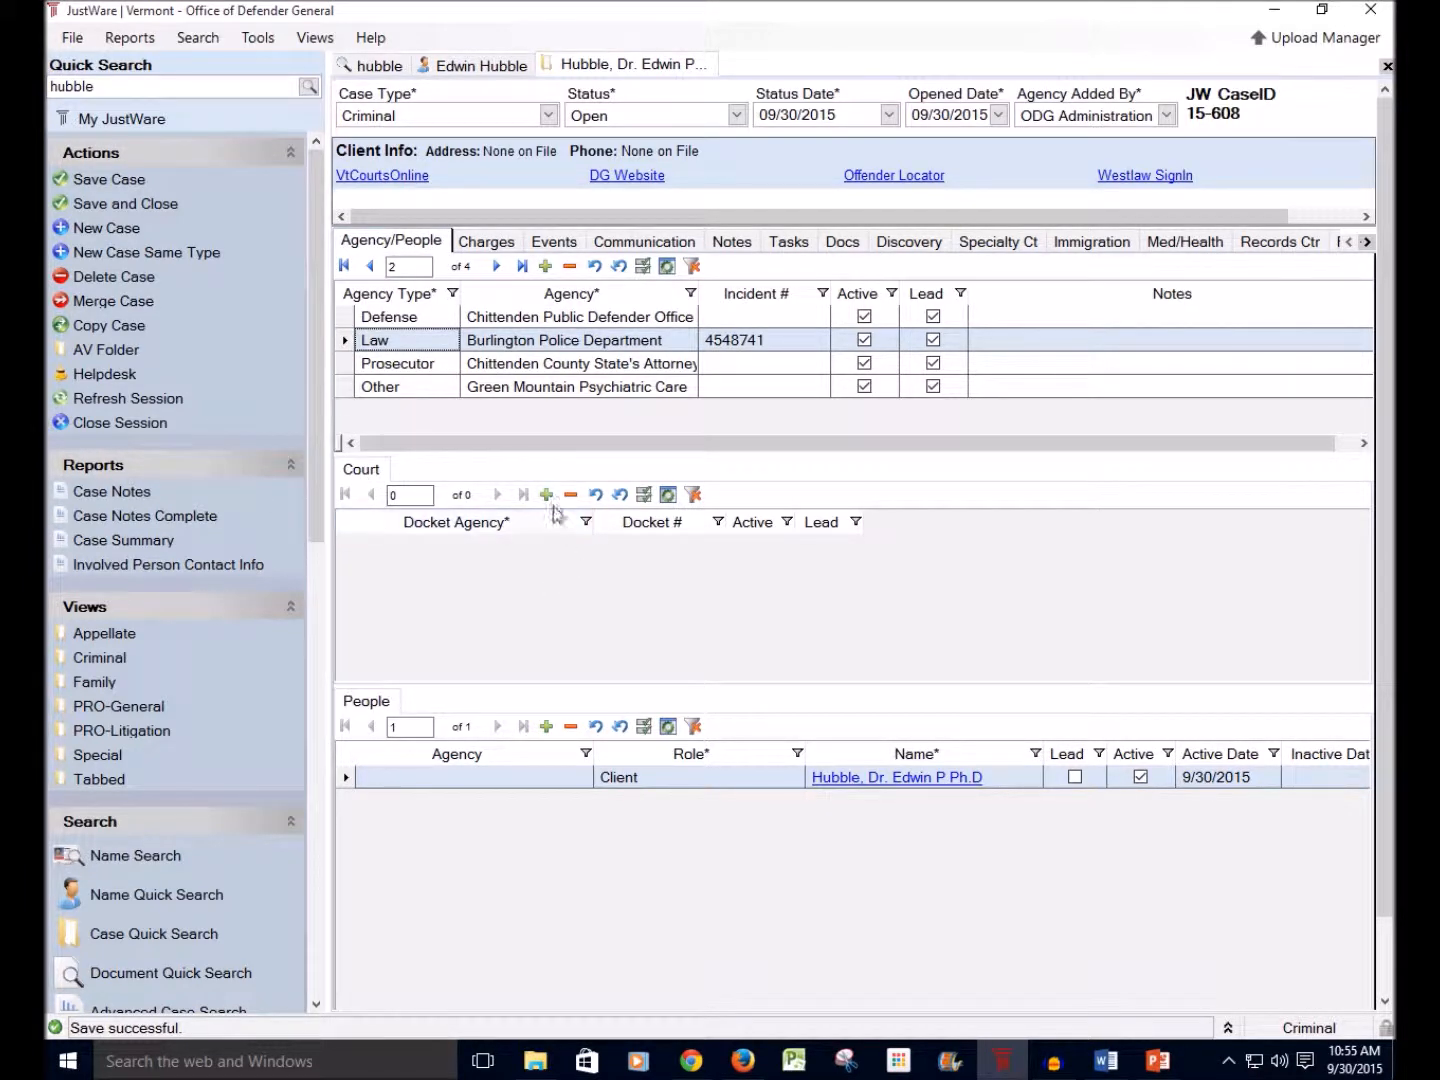
pyautogui.click(548, 495)
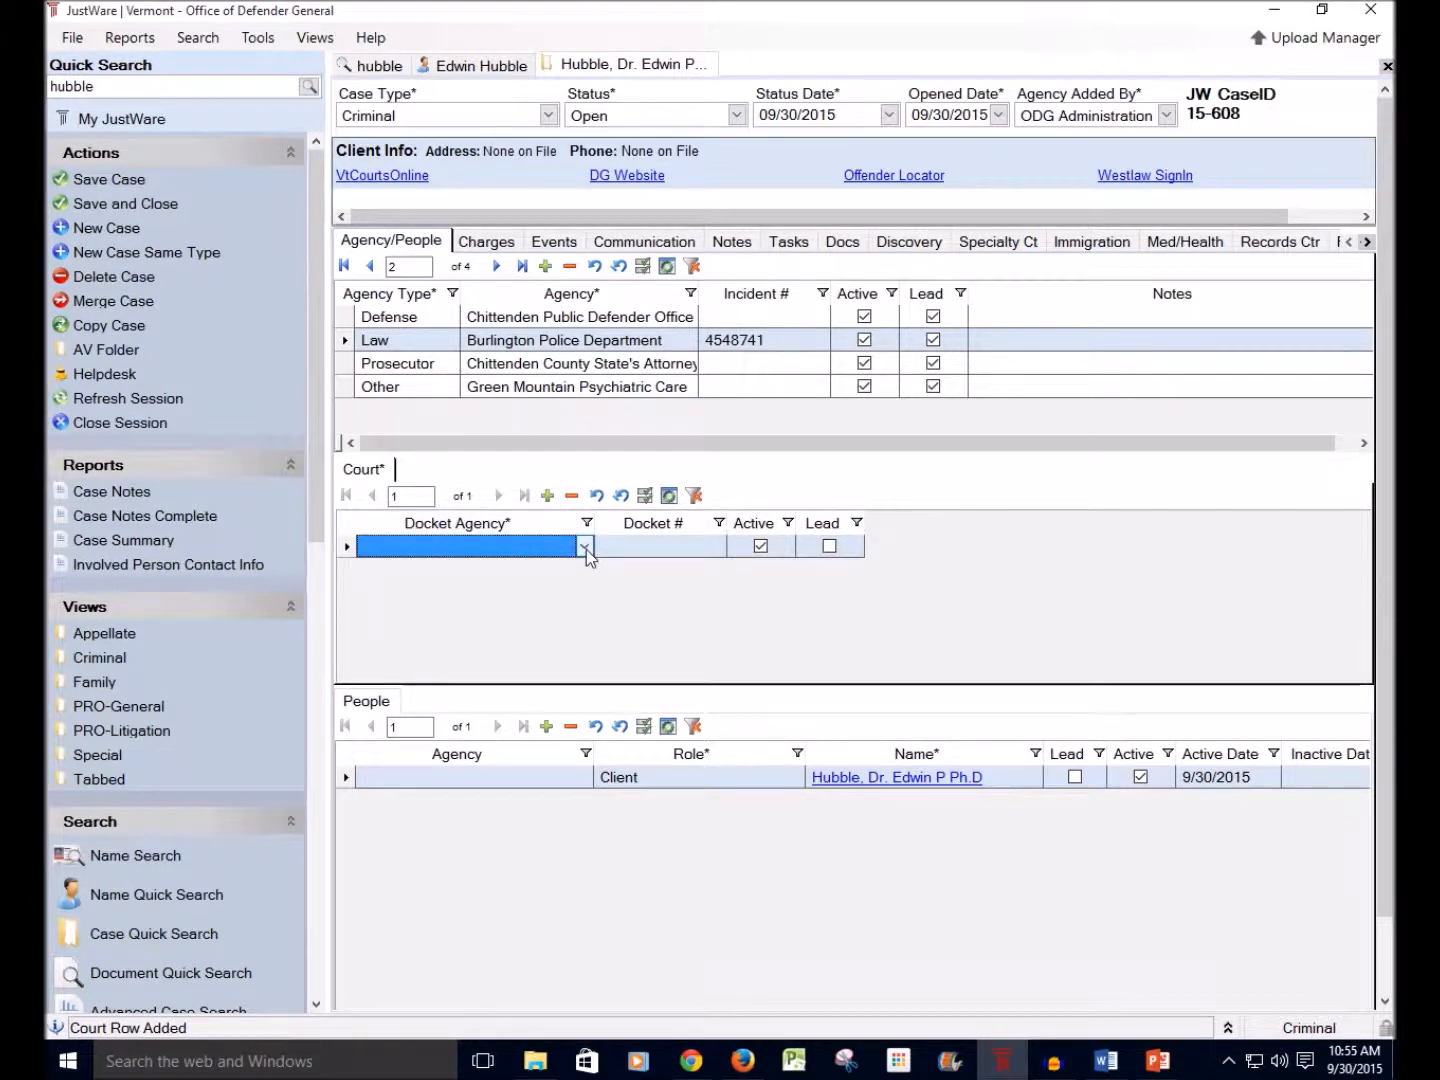
pyautogui.click(586, 546)
pyautogui.moveTo(607, 688); pyautogui.dragTo(603, 612)
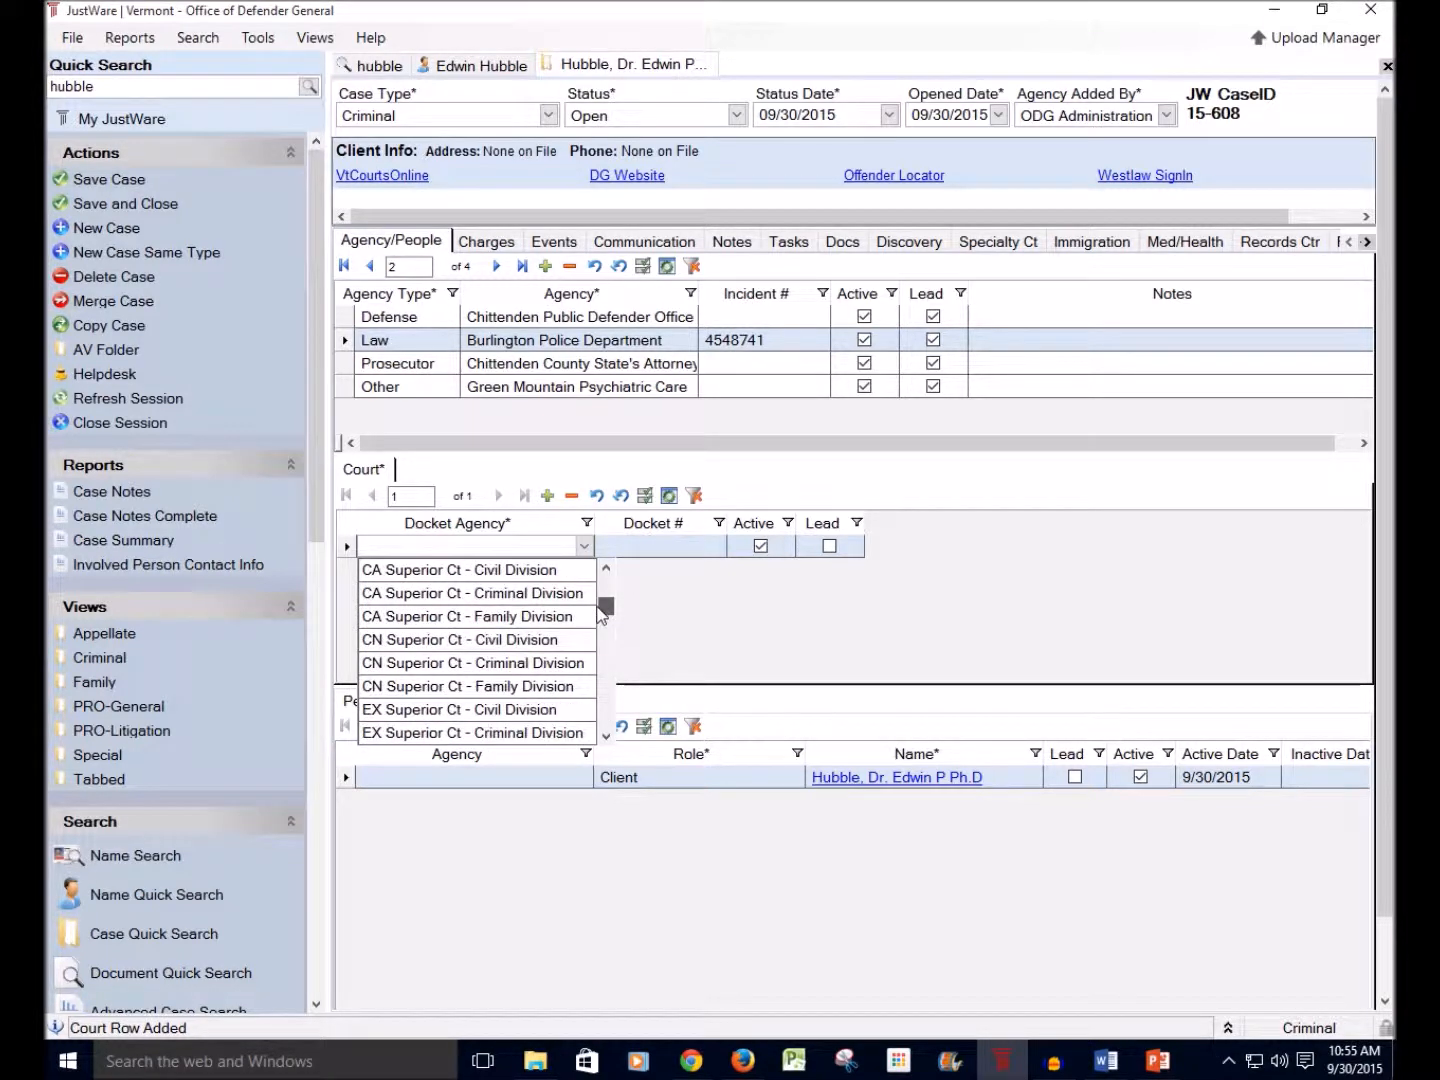
pyautogui.click(544, 594)
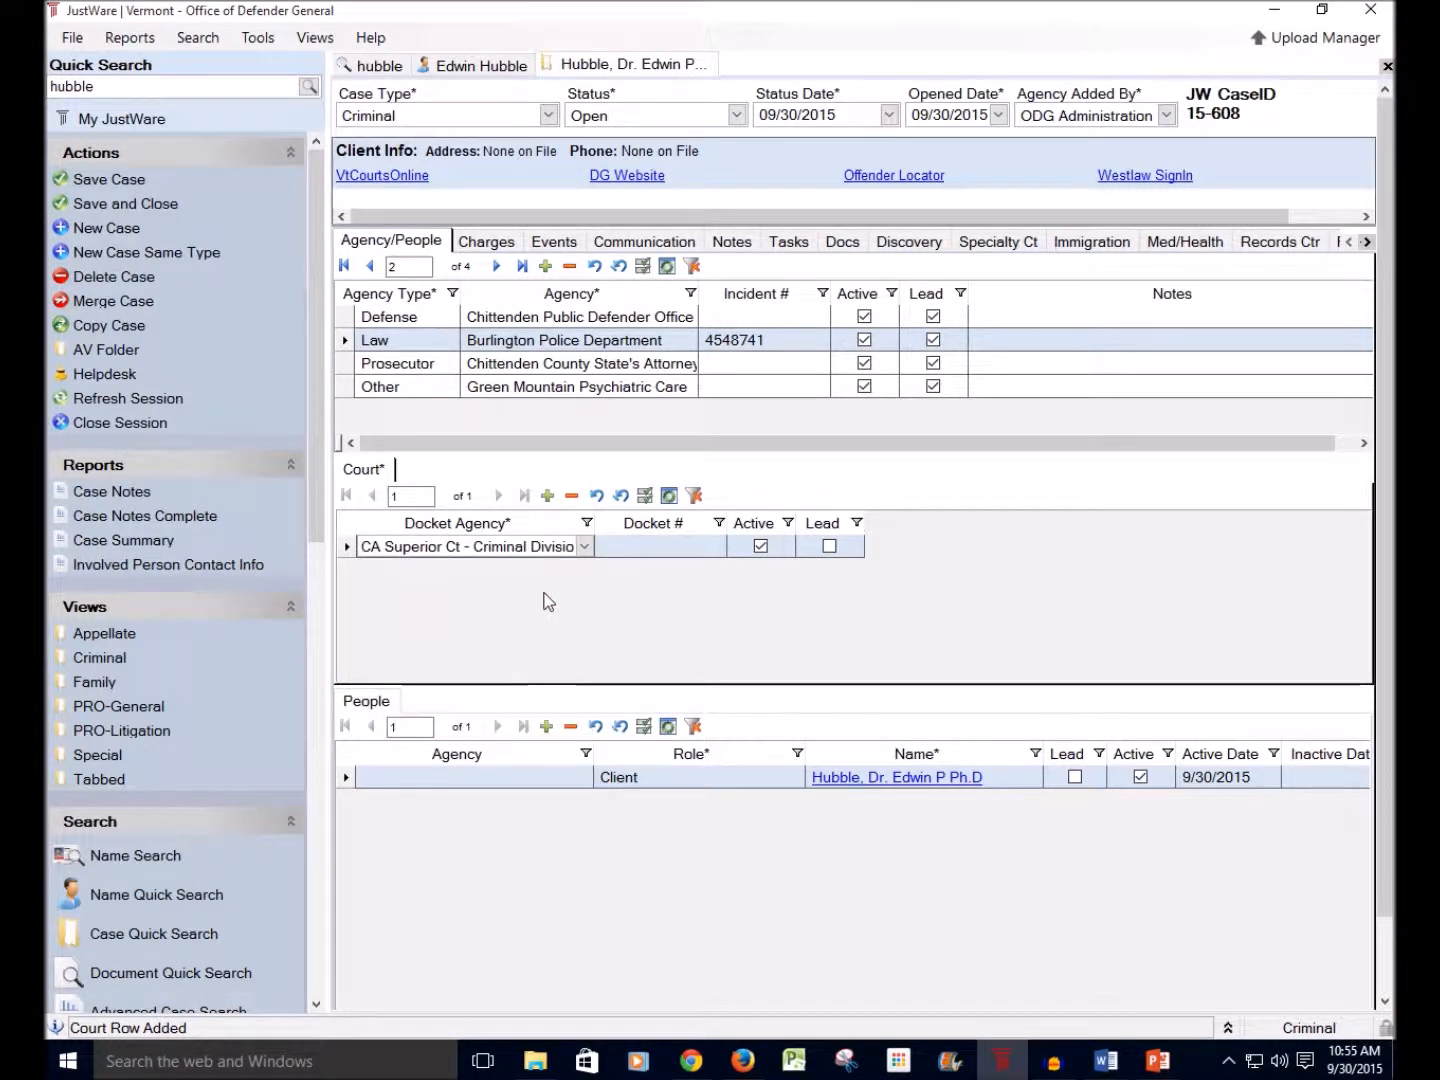
# Step: Give the CA Superior Ct record docket number 123-5-12Ancr and mark it as lead
pyautogui.click(630, 558)
pyautogui.write('123-')
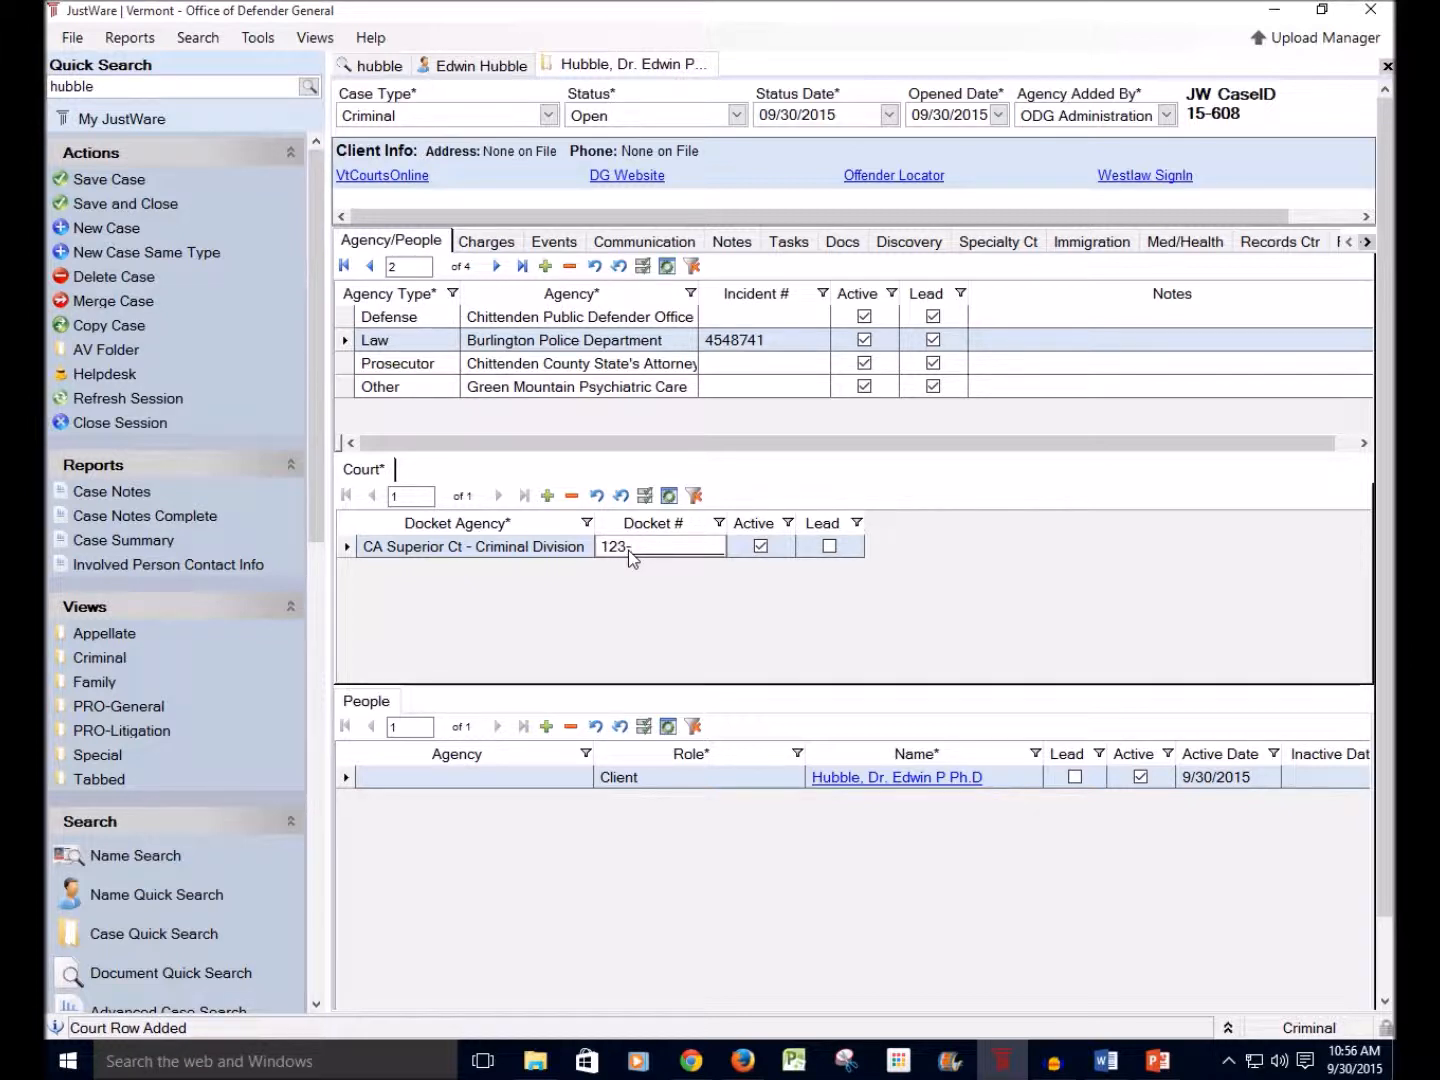
pyautogui.write('5-12Ancr')
pyautogui.press('Tab')
pyautogui.press('Tab')
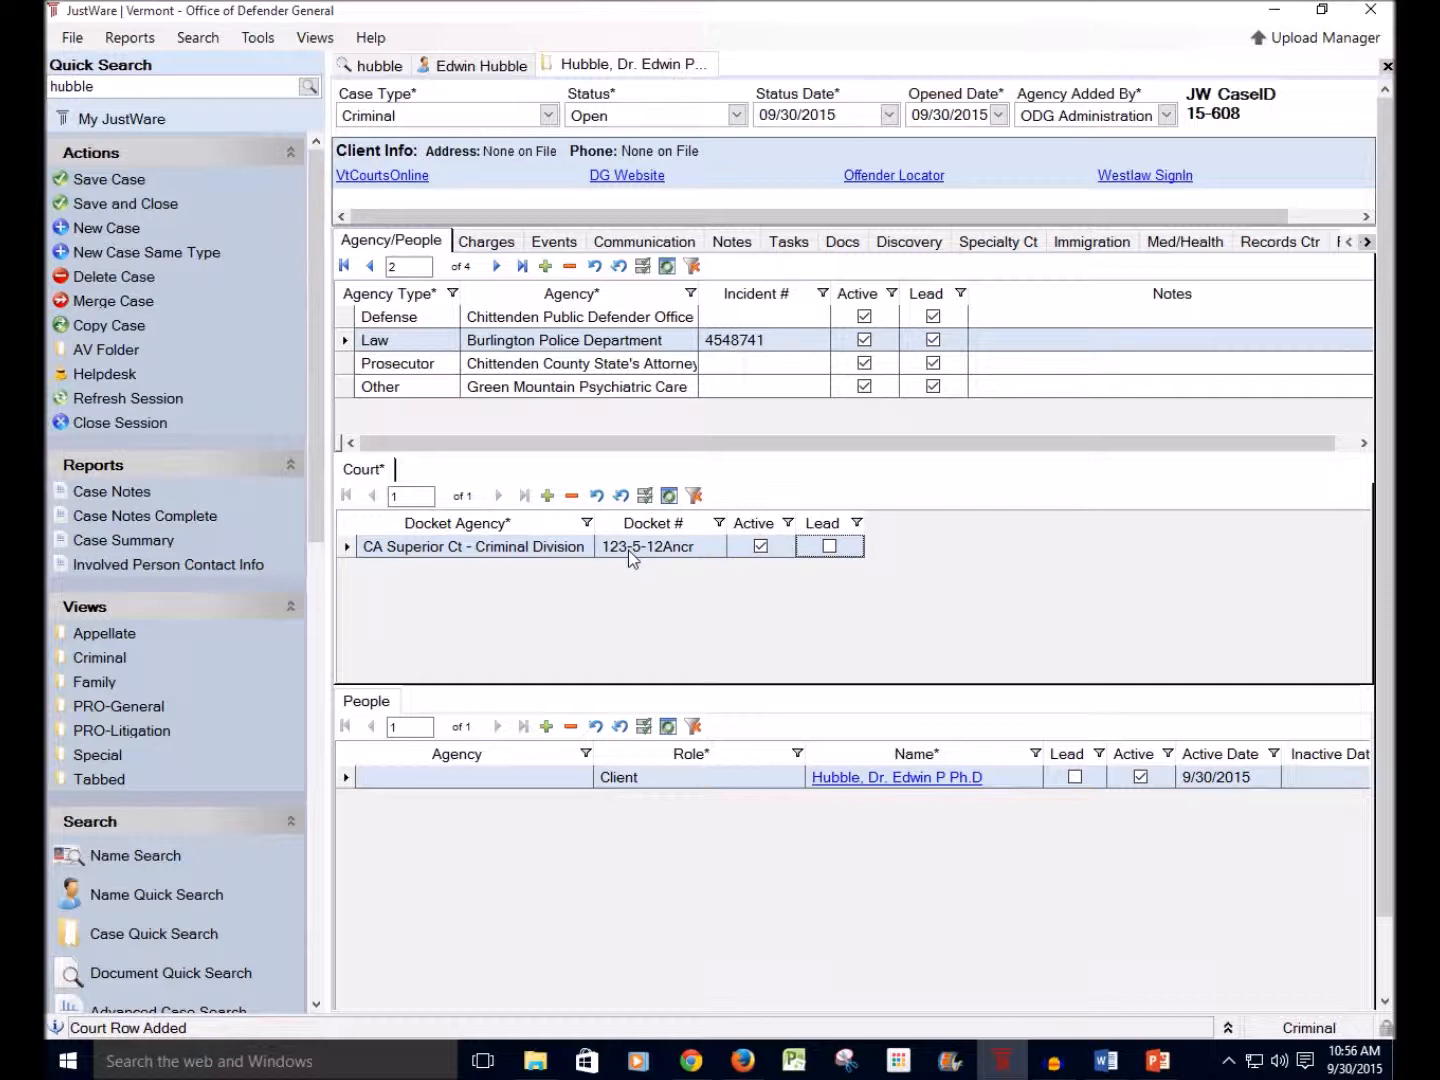
pyautogui.click(832, 545)
# Step: Add a second court record with CN Superior Ct - Criminal Division as the docket agency
pyautogui.press('Tab')
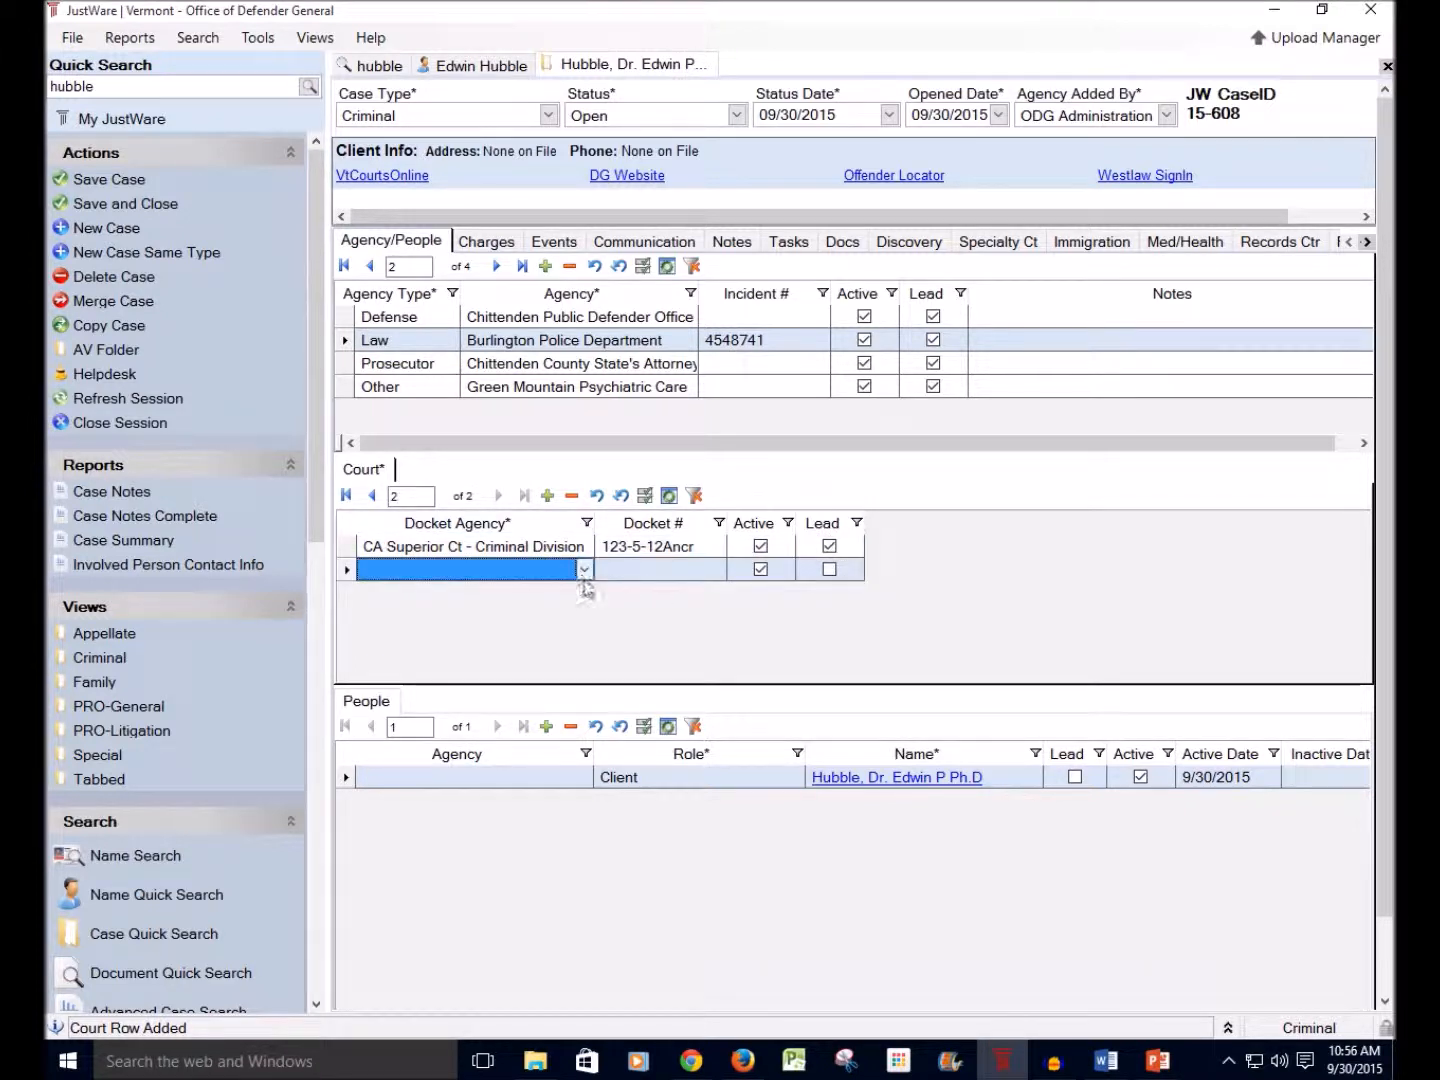
pyautogui.click(585, 569)
pyautogui.click(607, 760)
pyautogui.click(607, 760)
pyautogui.click(607, 760)
pyautogui.click(606, 760)
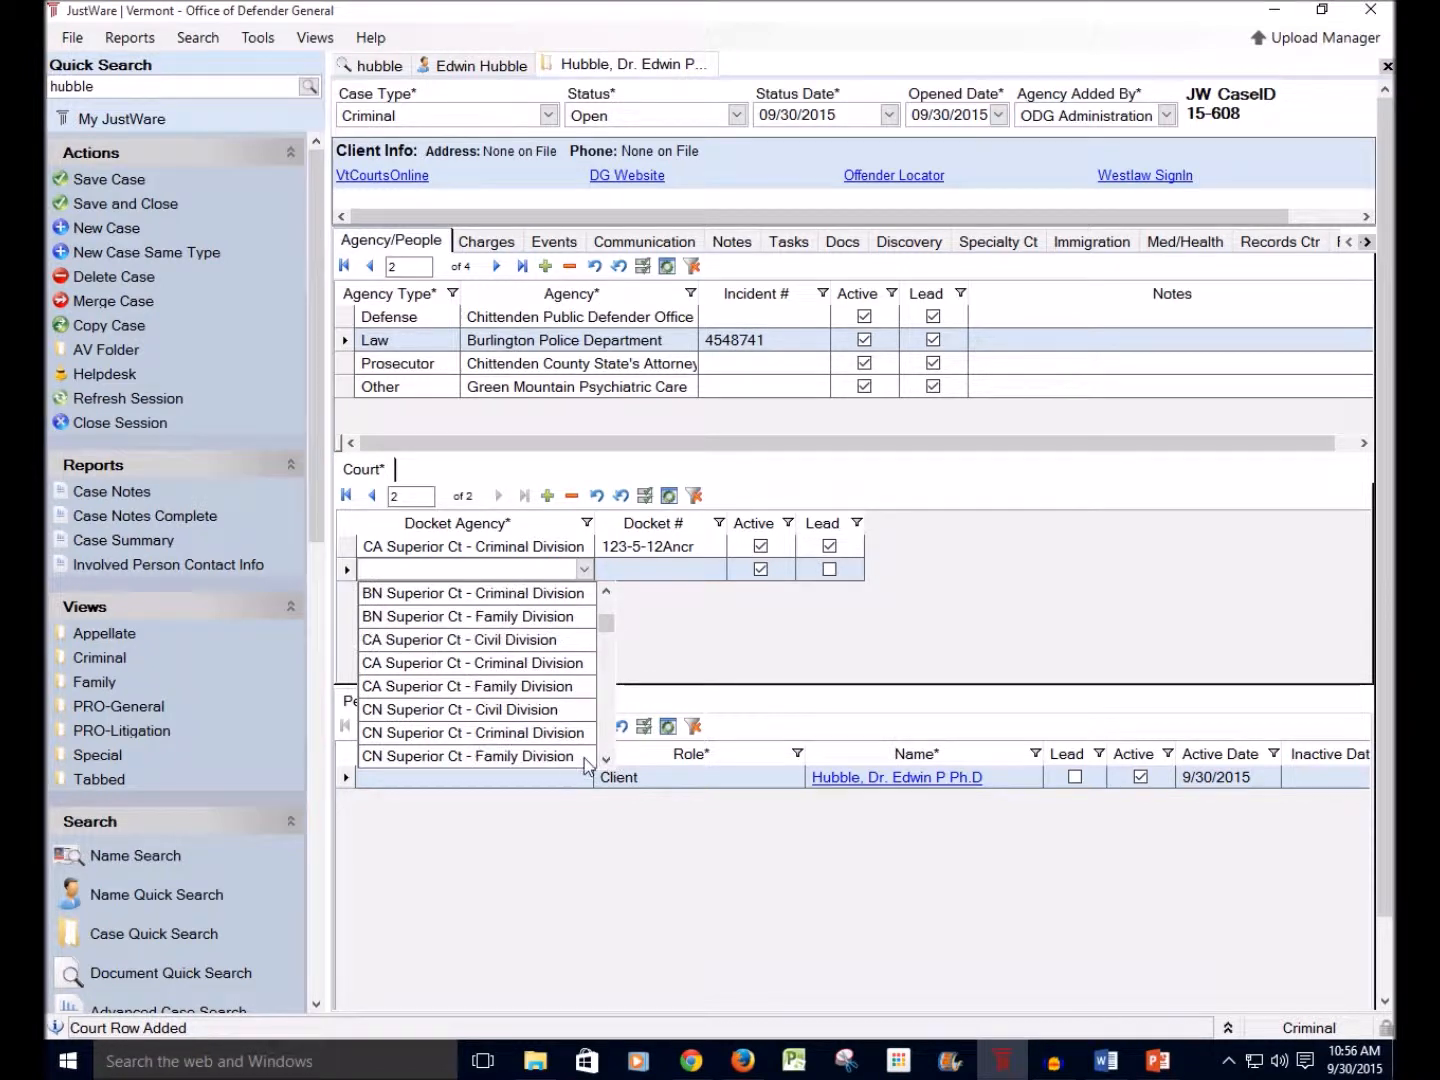
pyautogui.click(536, 741)
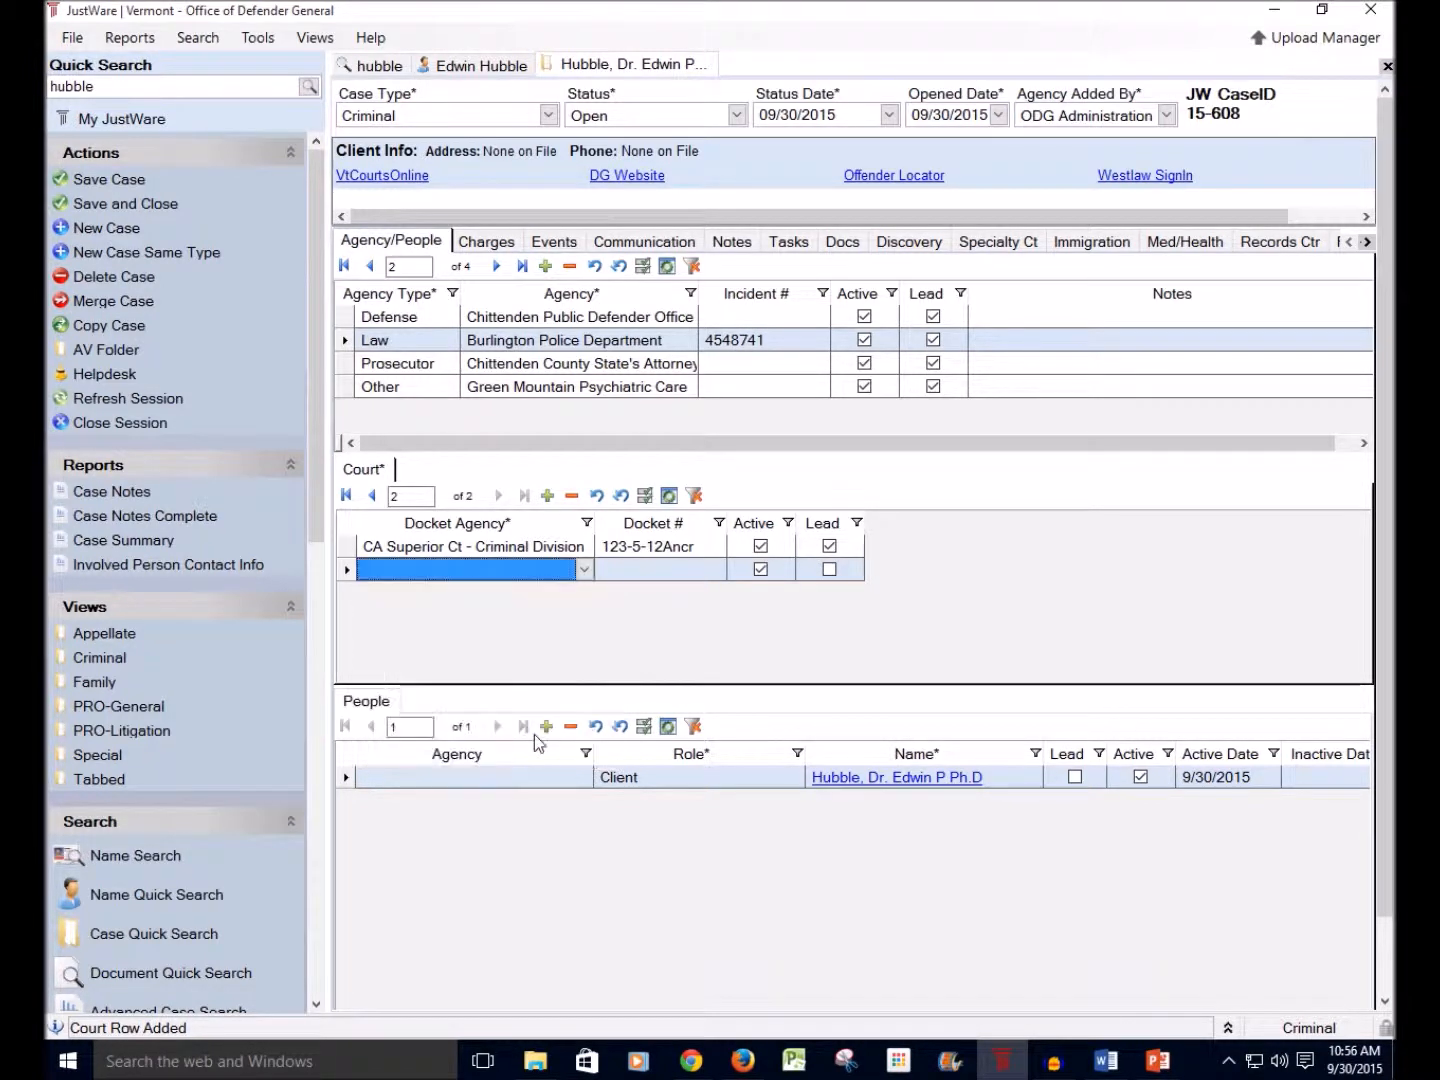
# Step: Enter docket number 123-45-13Ancr for the CN Superior Ct record and save the case
pyautogui.click(620, 572)
pyautogui.write('123')
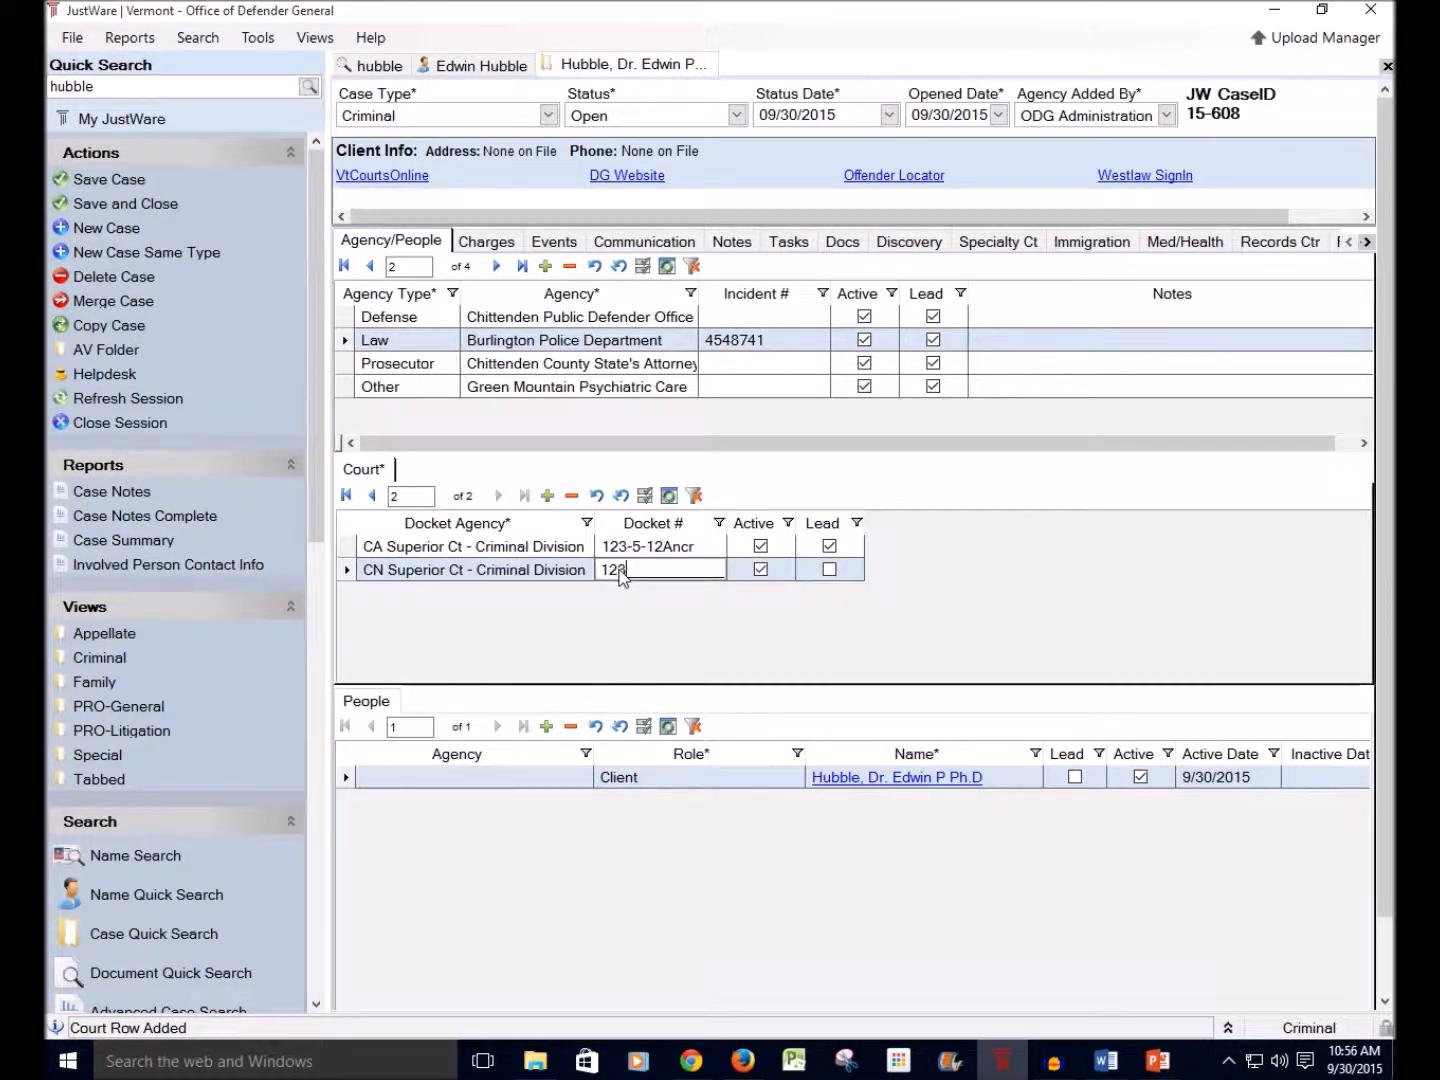
pyautogui.write('-45-13Ancr')
pyautogui.hotkey('ctrl', 's')
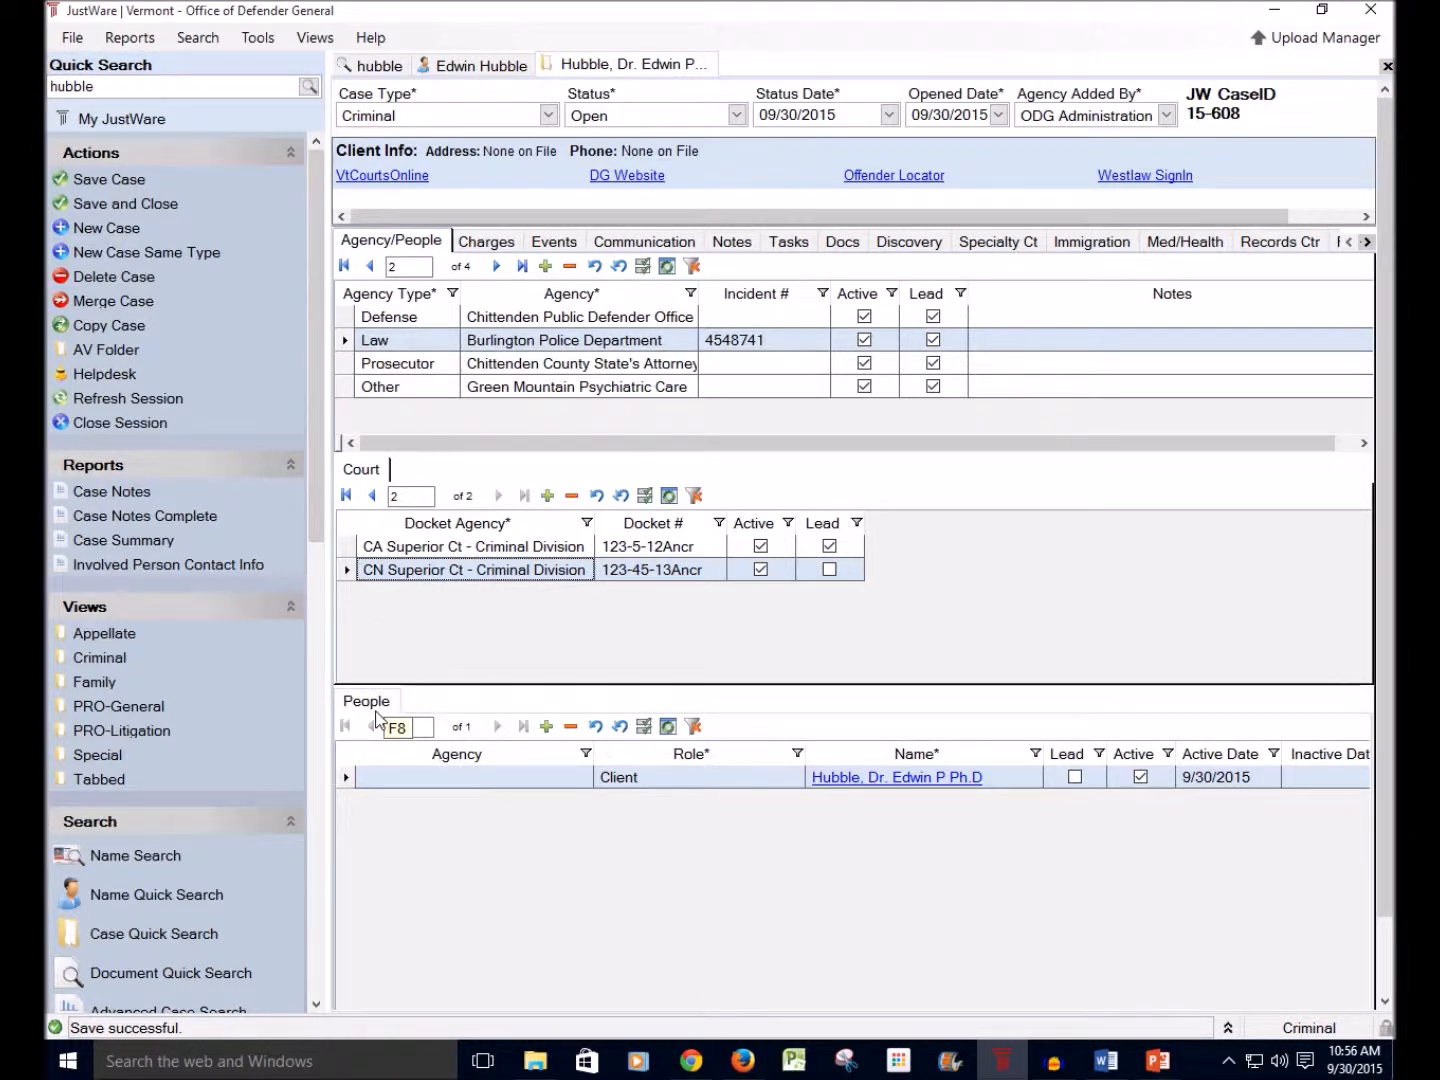
# Step: Narrow the navigation sidebar to give the case record and its People list more width
pyautogui.moveTo(326, 647); pyautogui.dragTo(164, 636)
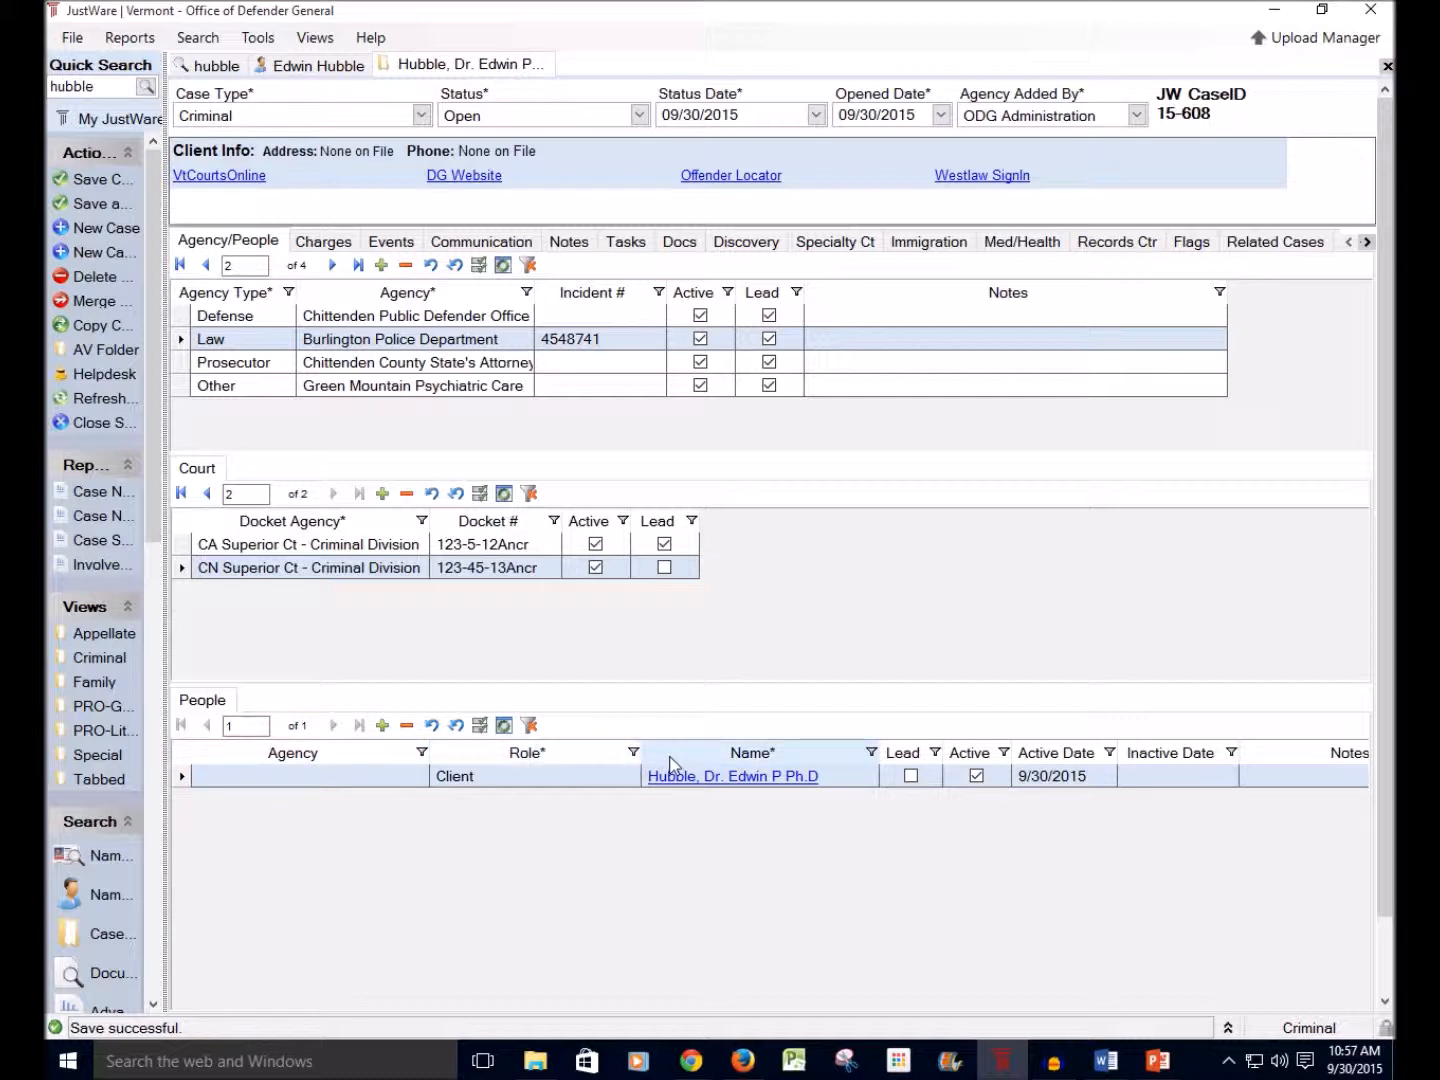
pyautogui.click(578, 758)
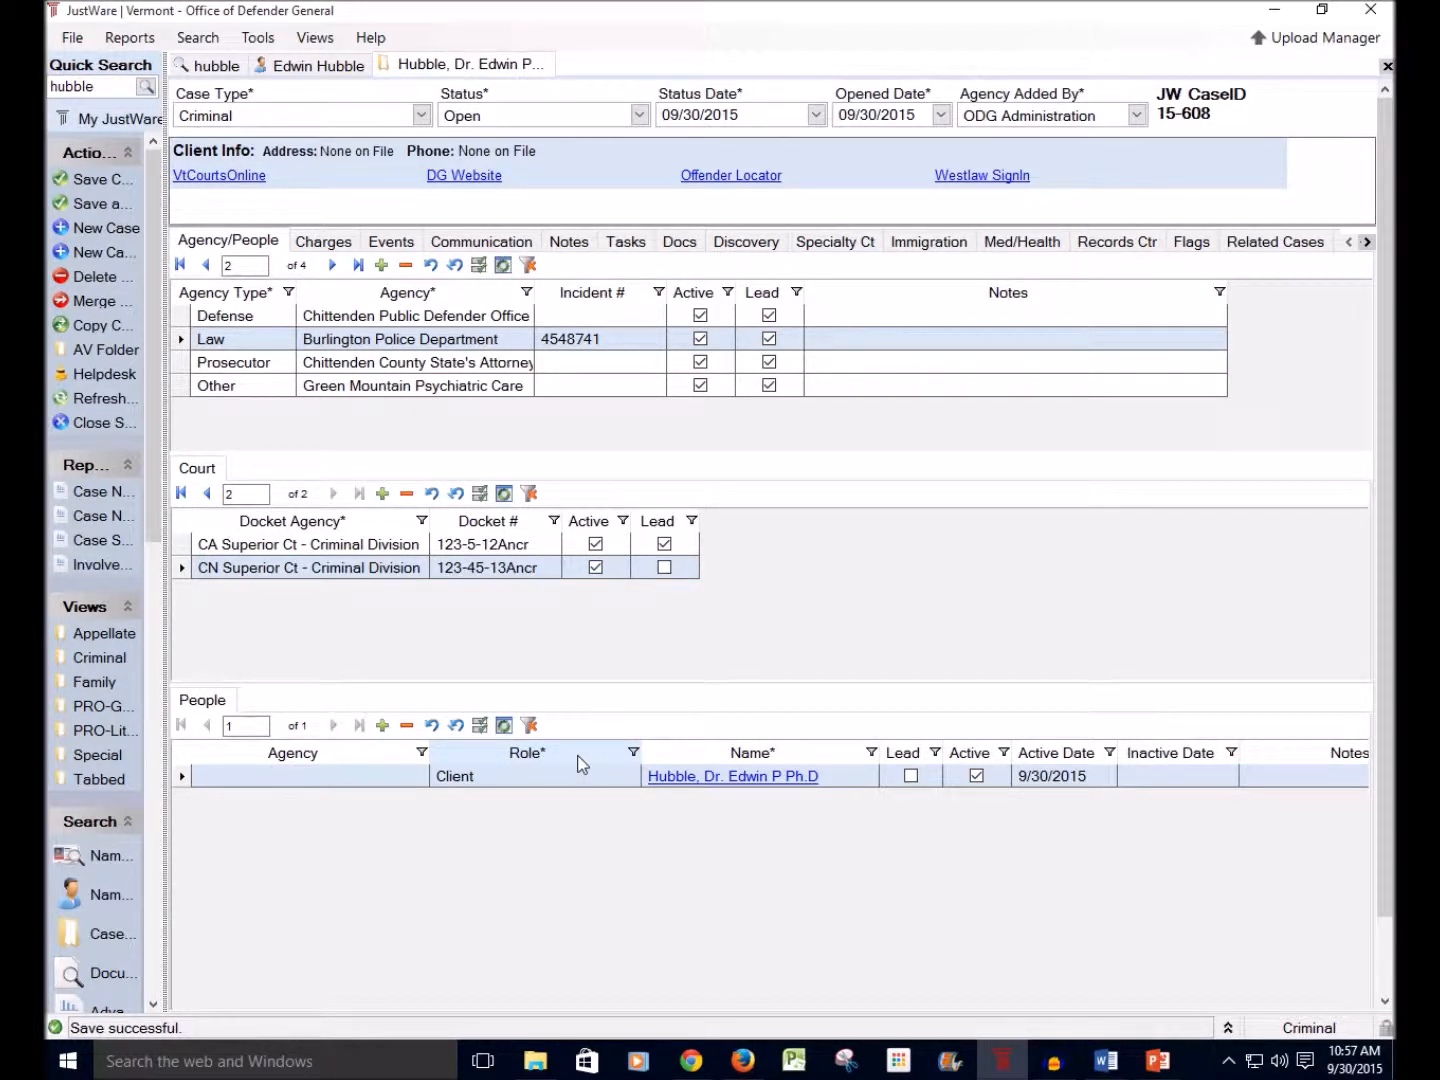
pyautogui.click(806, 745)
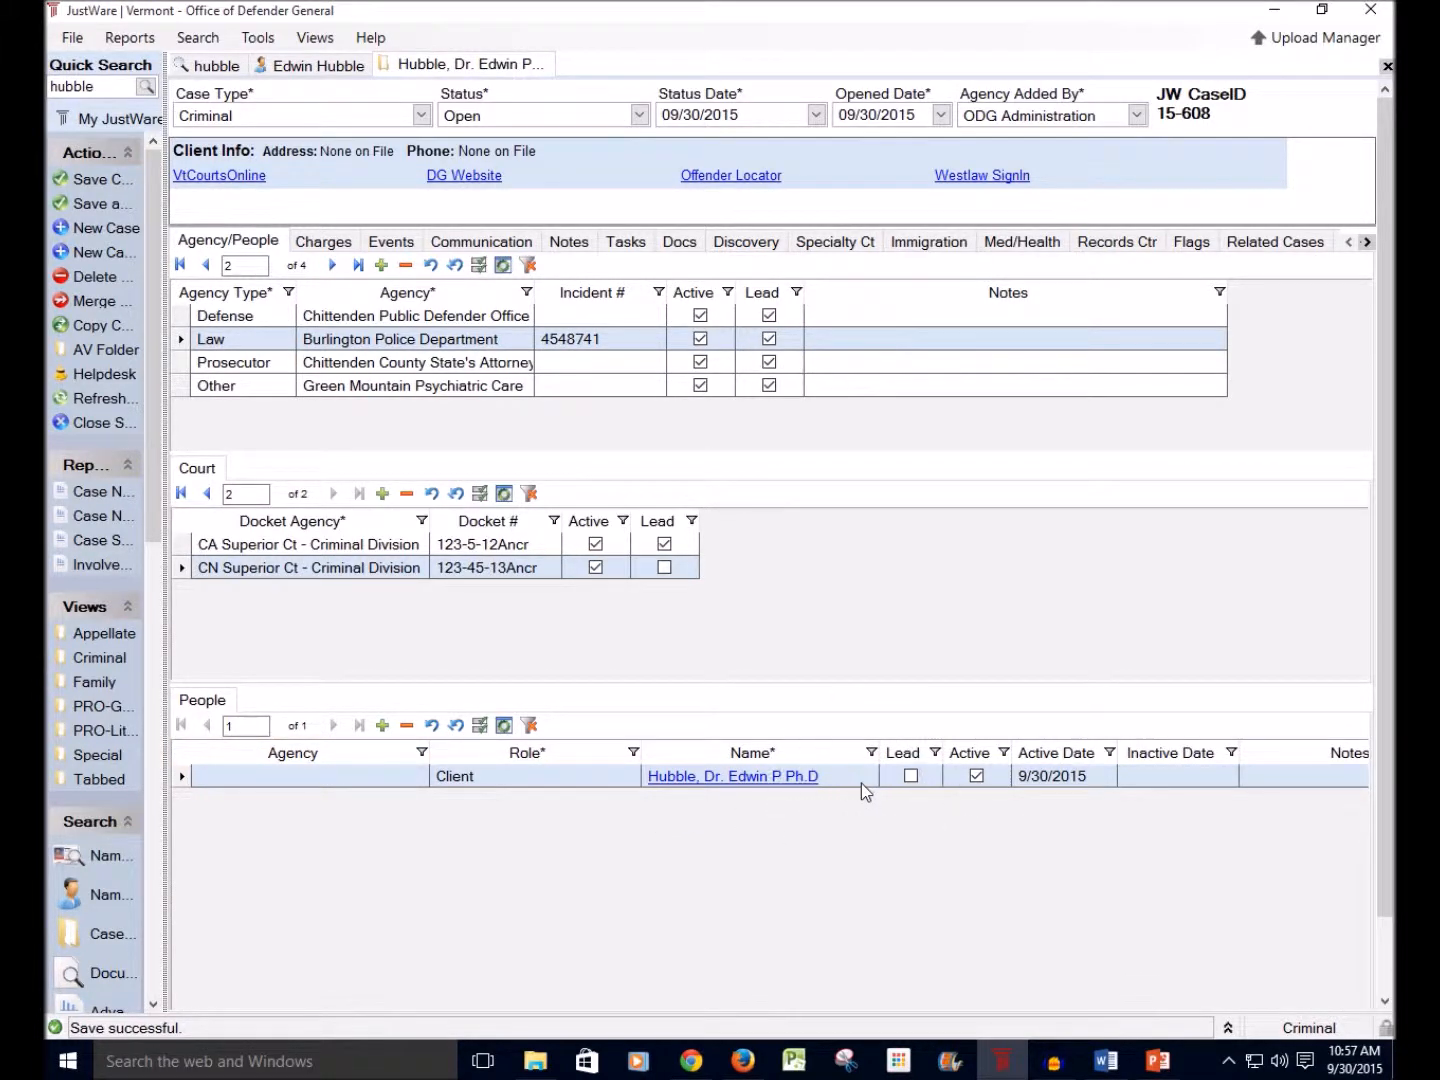
pyautogui.click(574, 771)
# Step: Add a new People record to the case with Chittenden County State's Attorney as its agency
pyautogui.moveTo(1390, 911); pyautogui.dragTo(1392, 982)
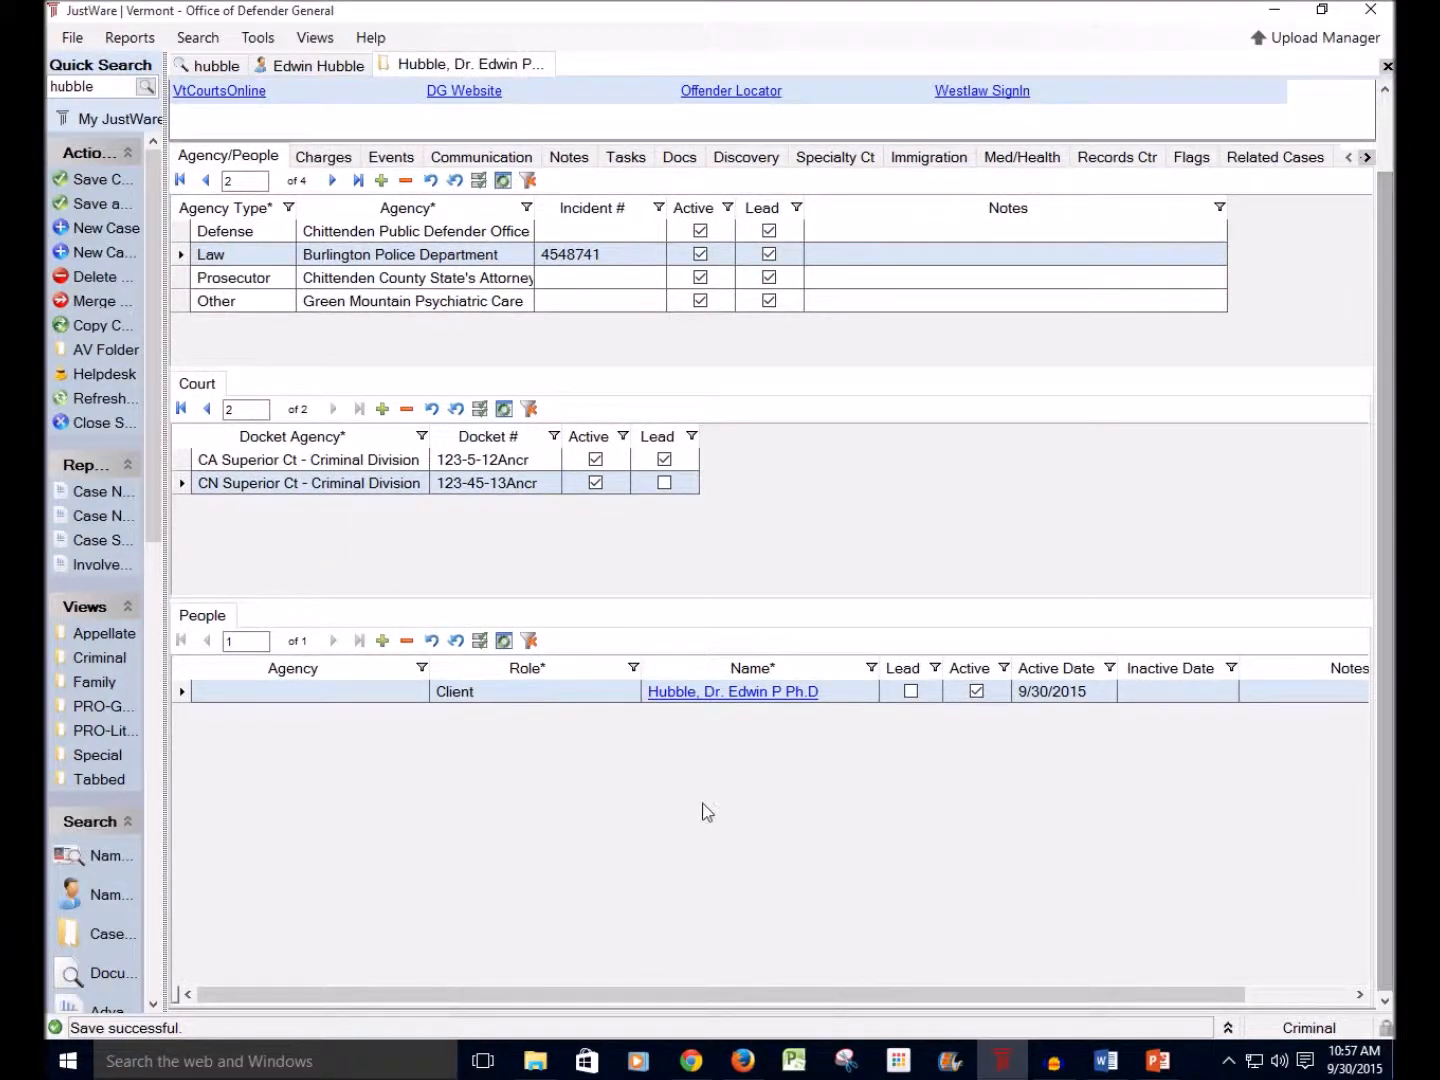
pyautogui.click(381, 650)
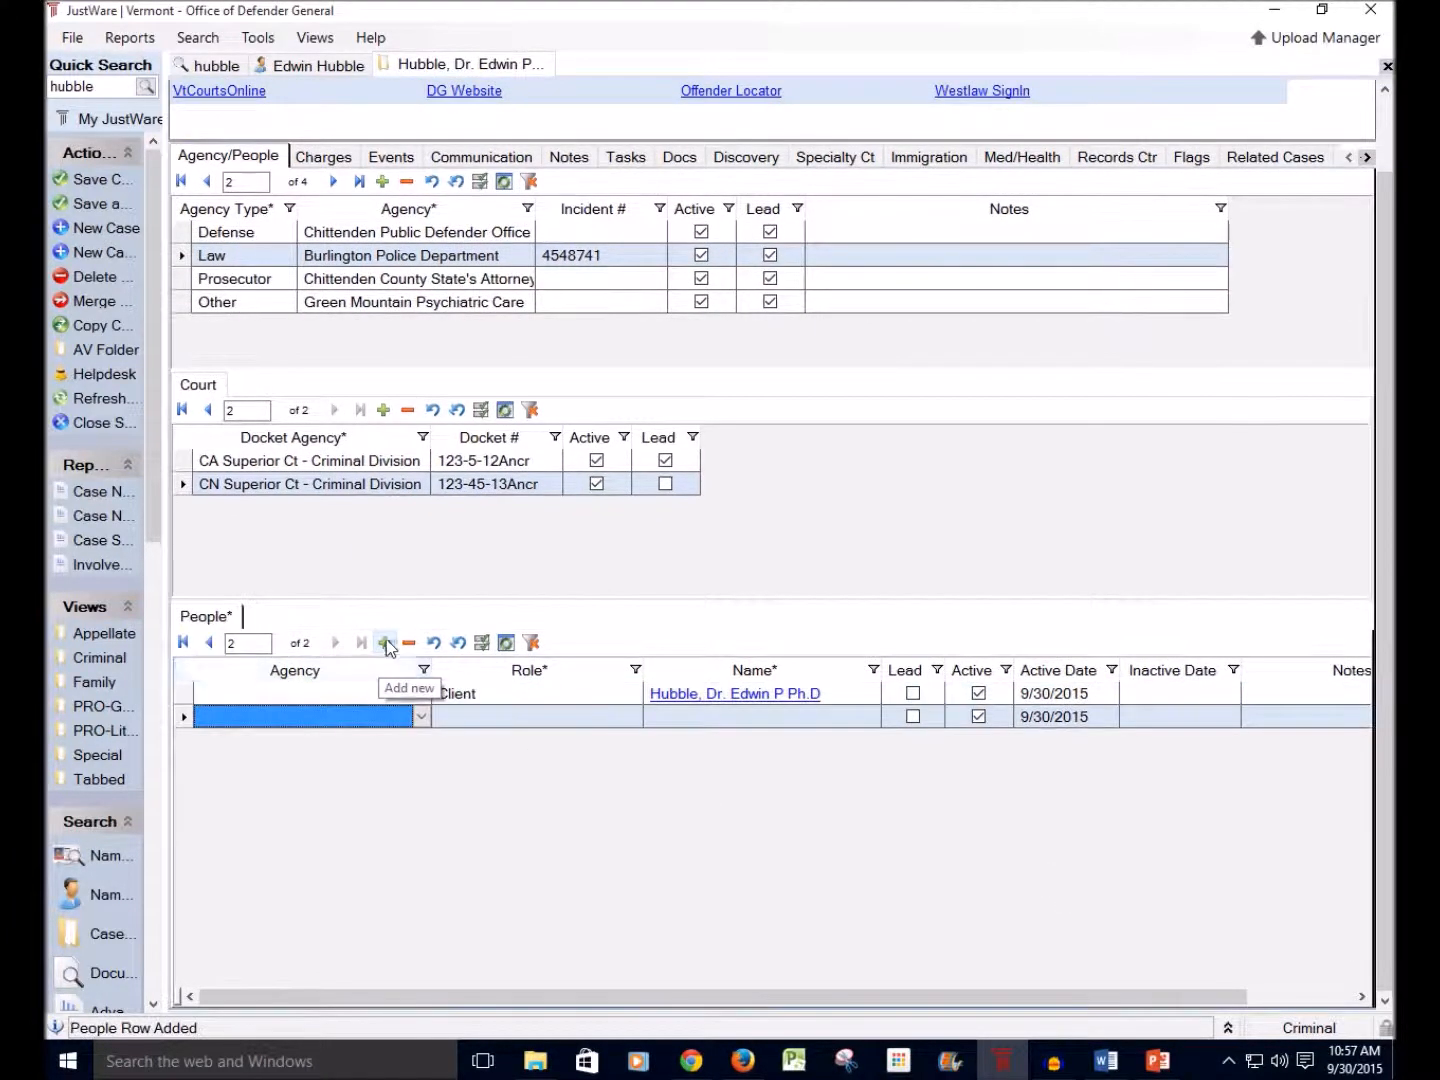
pyautogui.click(420, 715)
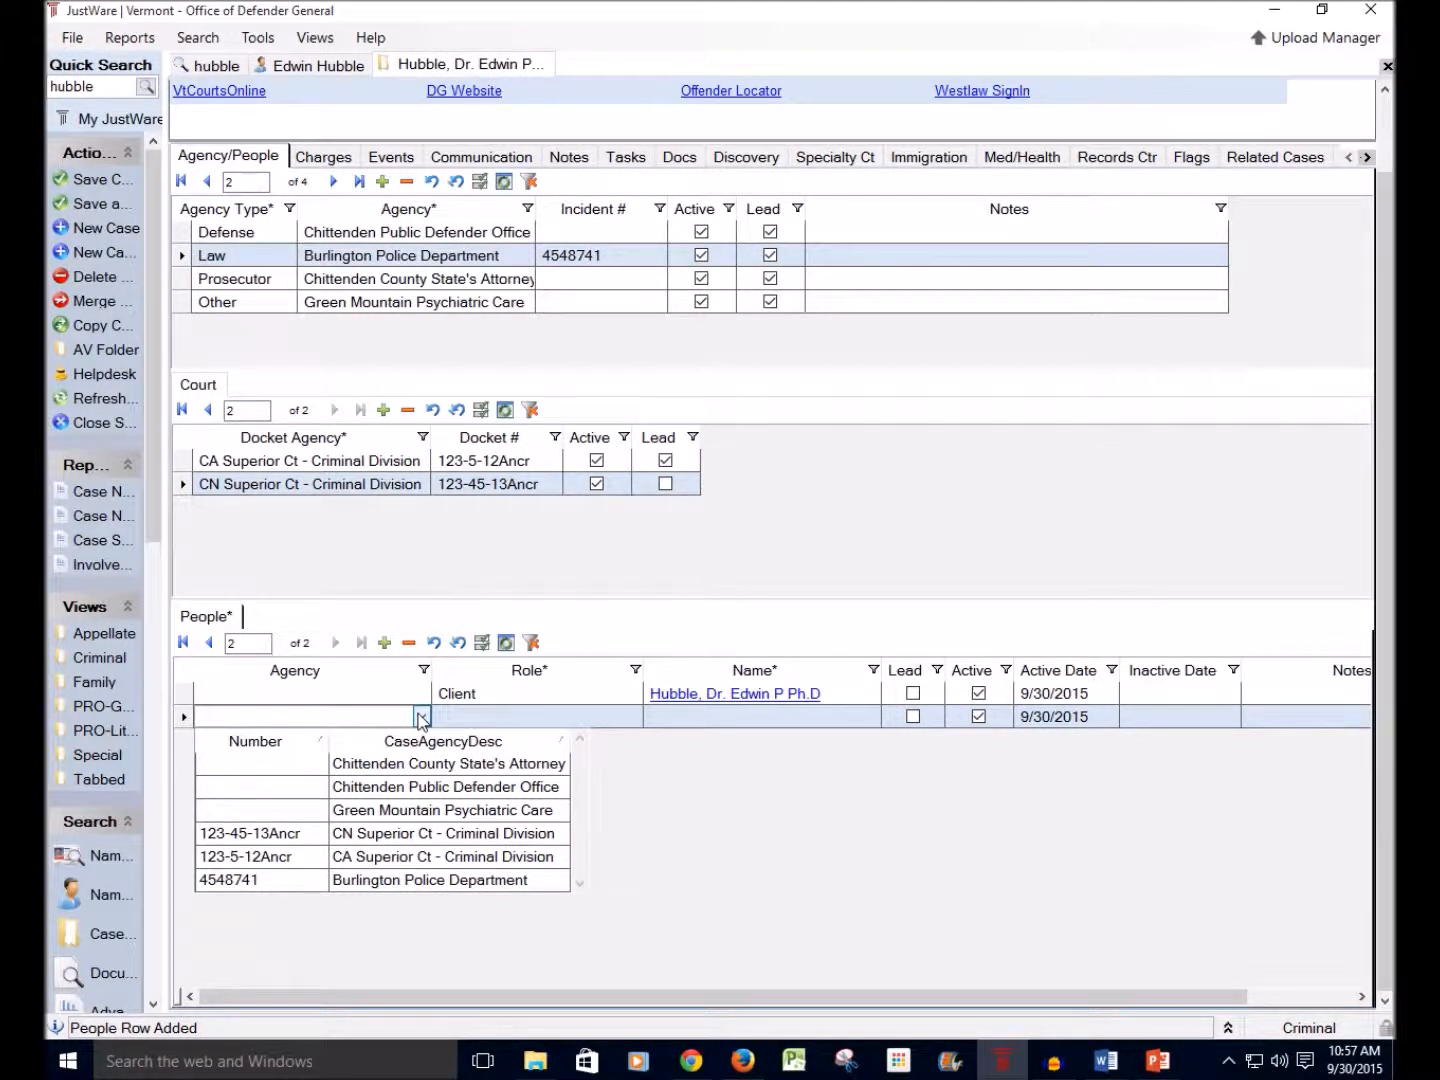
pyautogui.click(268, 211)
pyautogui.click(365, 210)
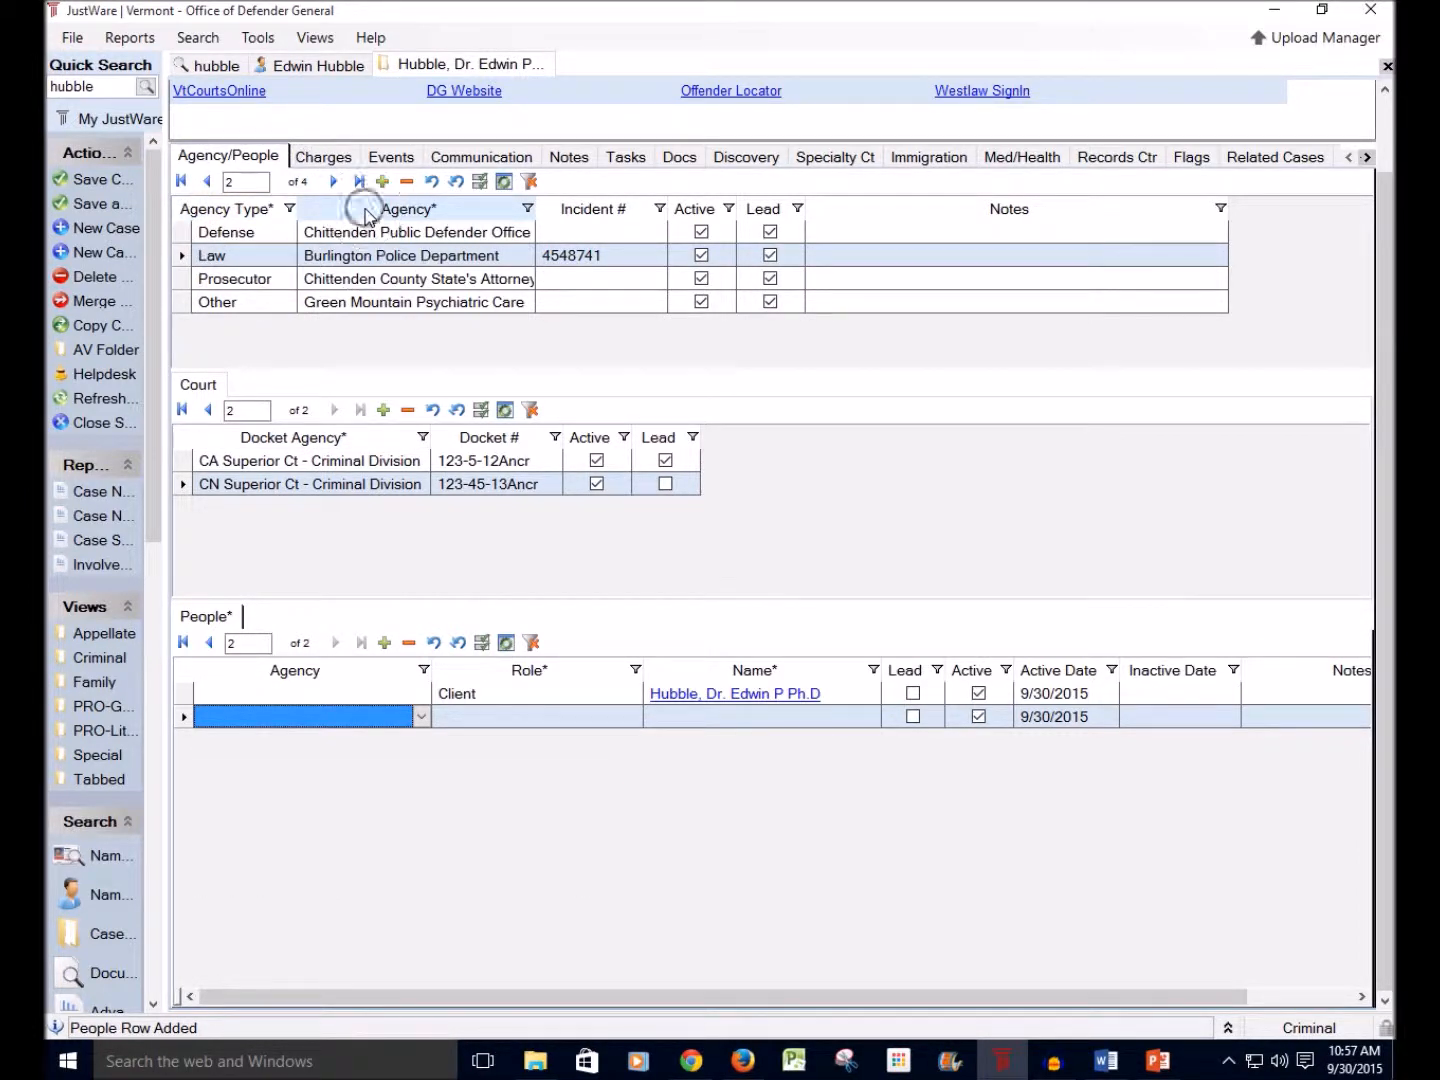
pyautogui.click(421, 716)
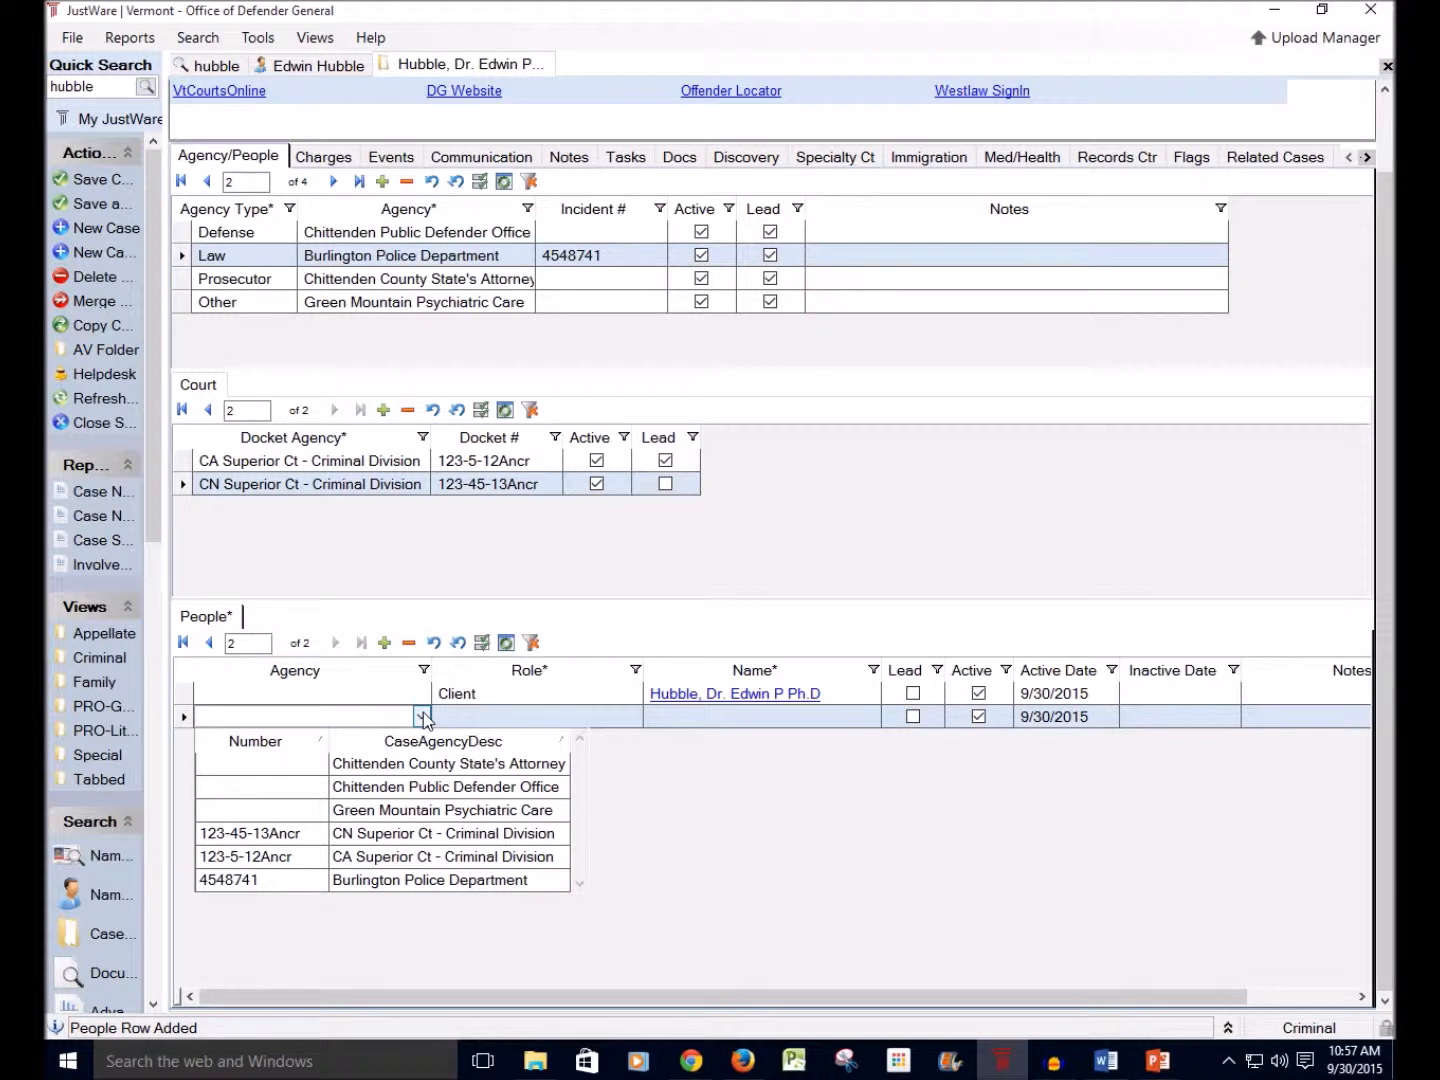
pyautogui.click(422, 766)
# Step: Set the role of the new State's Attorney person record to Prosecuting Attorney
pyautogui.click(572, 719)
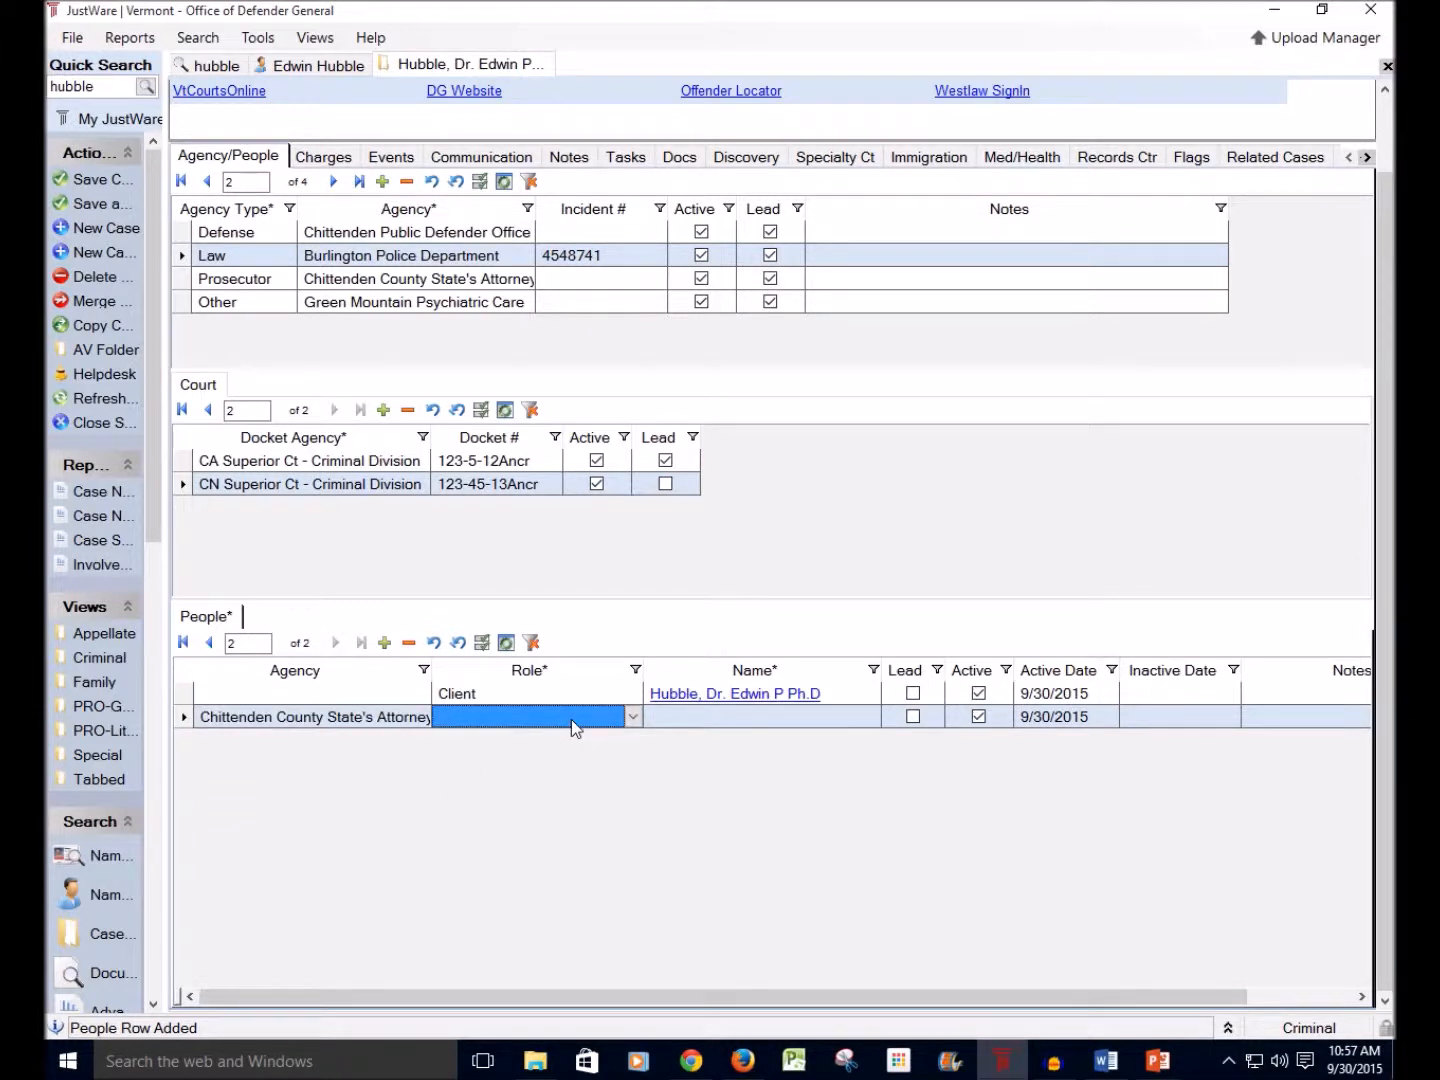
pyautogui.click(633, 716)
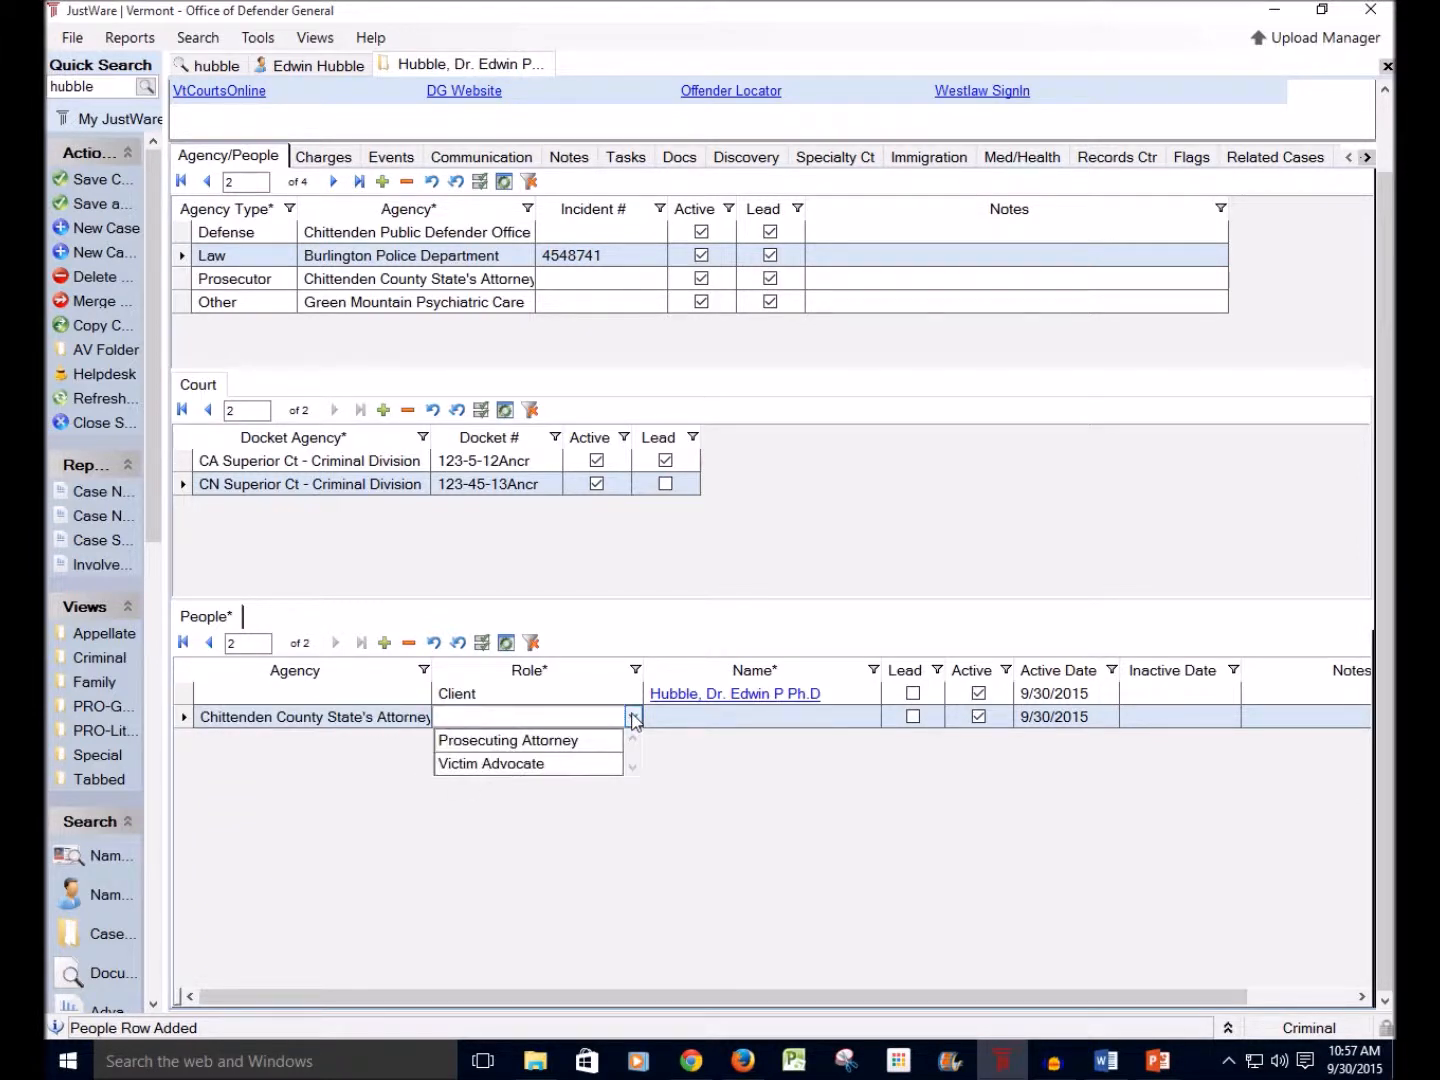
pyautogui.click(560, 742)
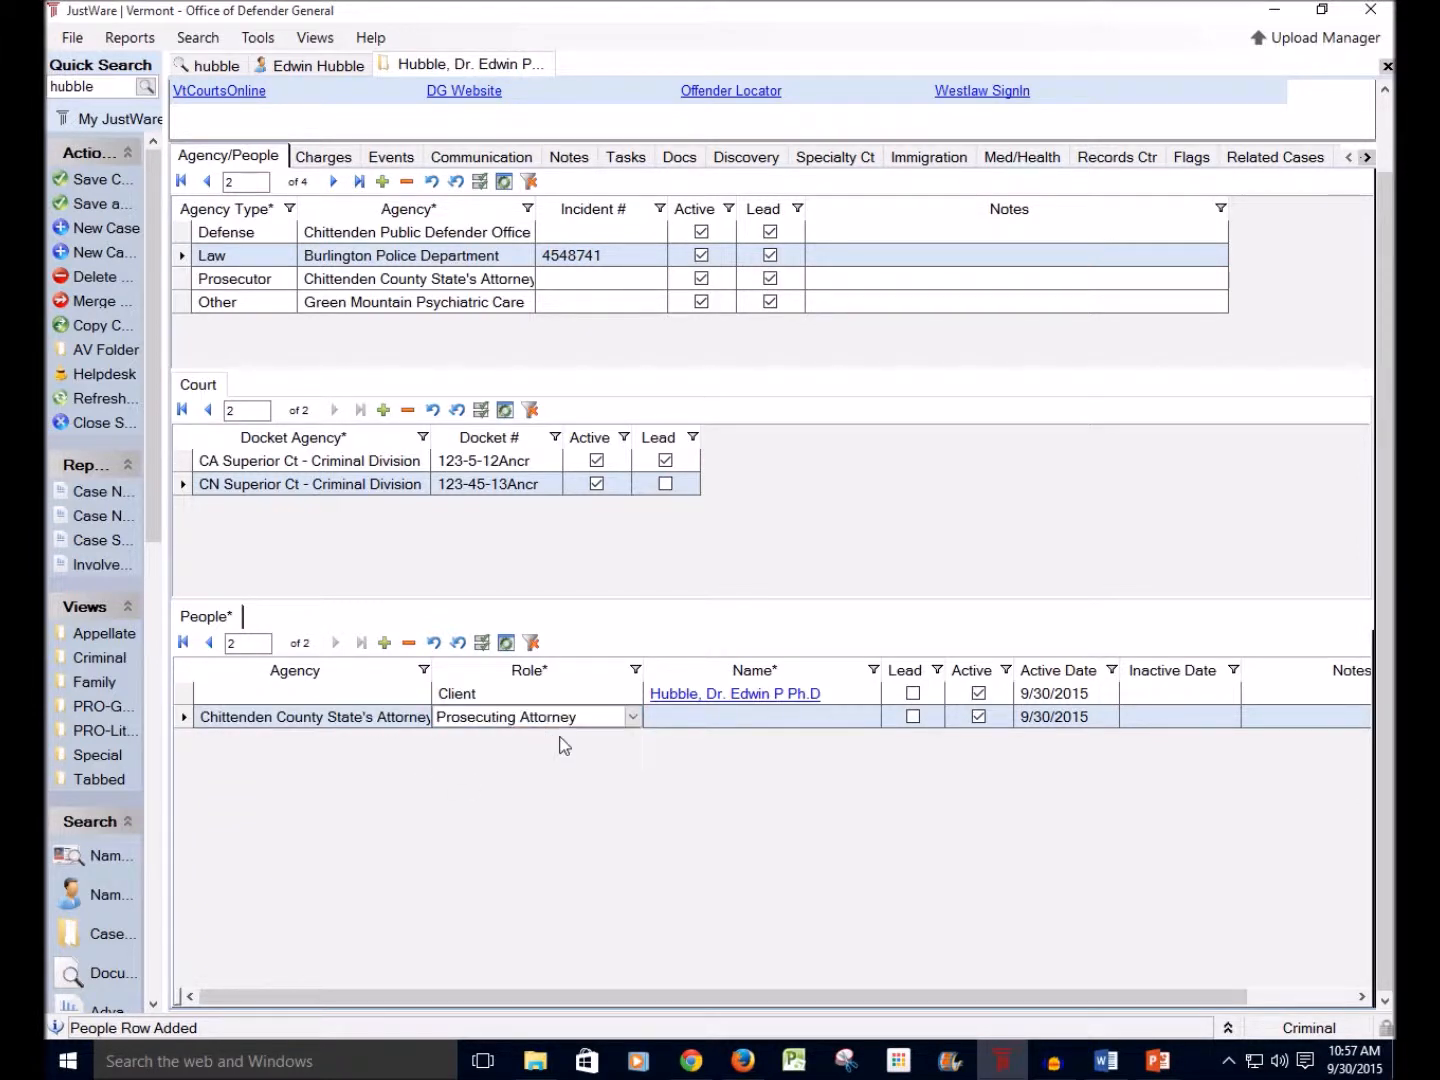
# Step: Choose the State's Attorney from the agency's names for the Prosecuting Attorney record and mark that person as lead
pyautogui.click(713, 713)
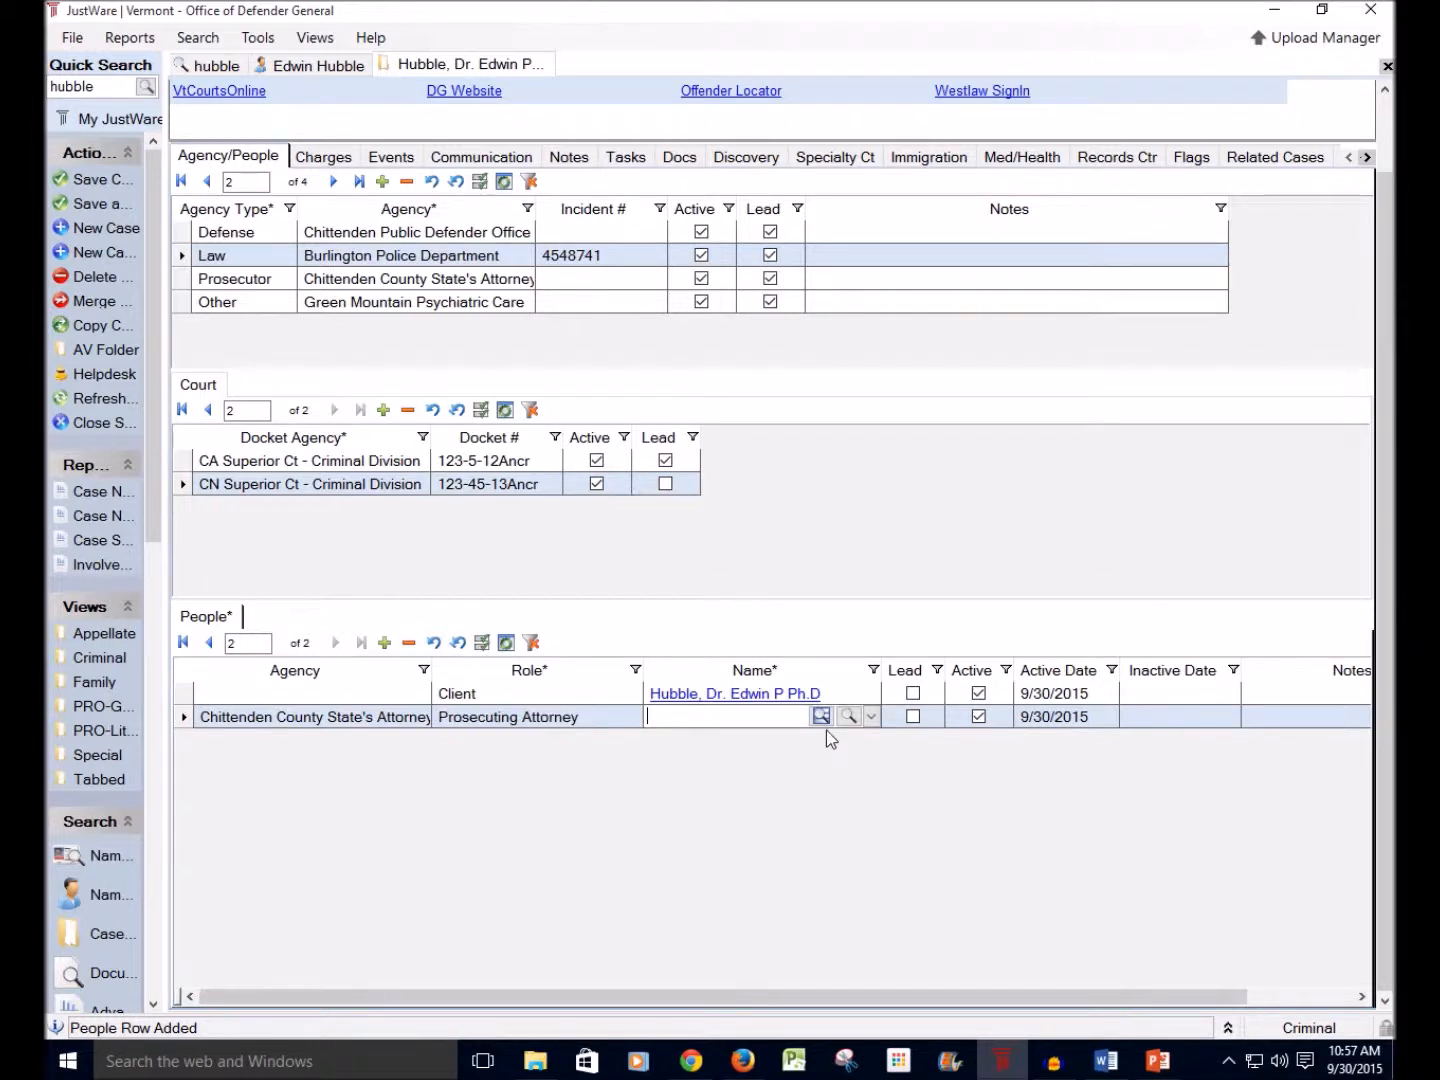
pyautogui.press('ctrl')
pyautogui.press('ctrl')
pyautogui.click(872, 718)
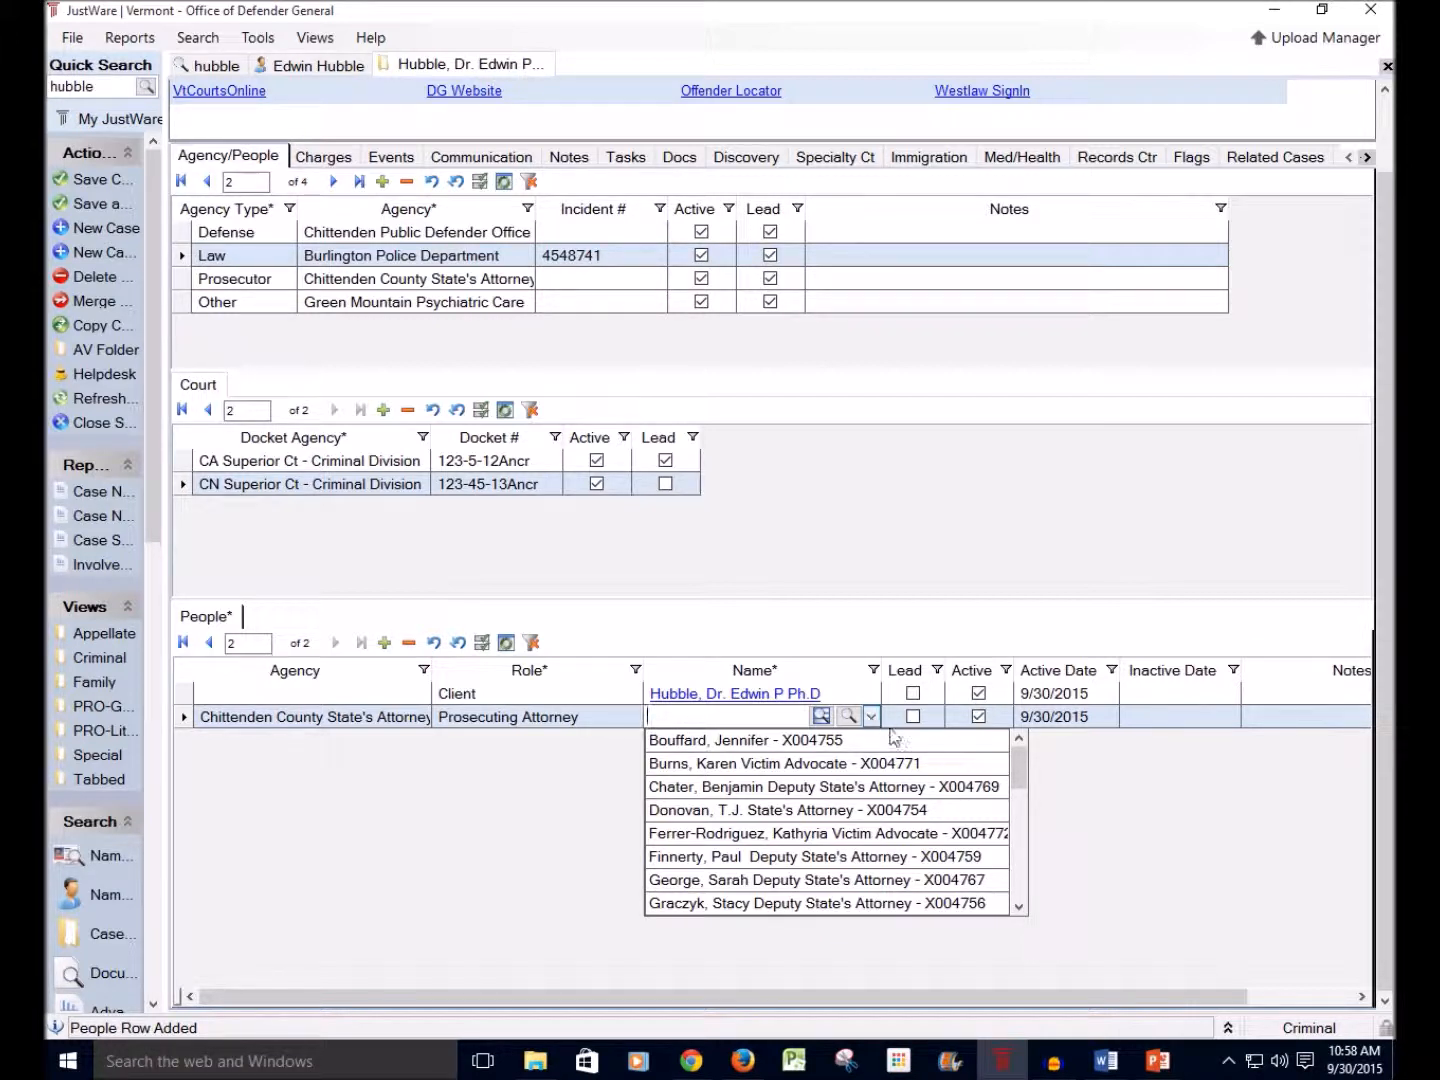
pyautogui.moveTo(1022, 772)
pyautogui.mouseDown()
pyautogui.moveTo(1021, 849)
pyautogui.moveTo(1016, 756)
pyautogui.mouseUp()
pyautogui.click(821, 813)
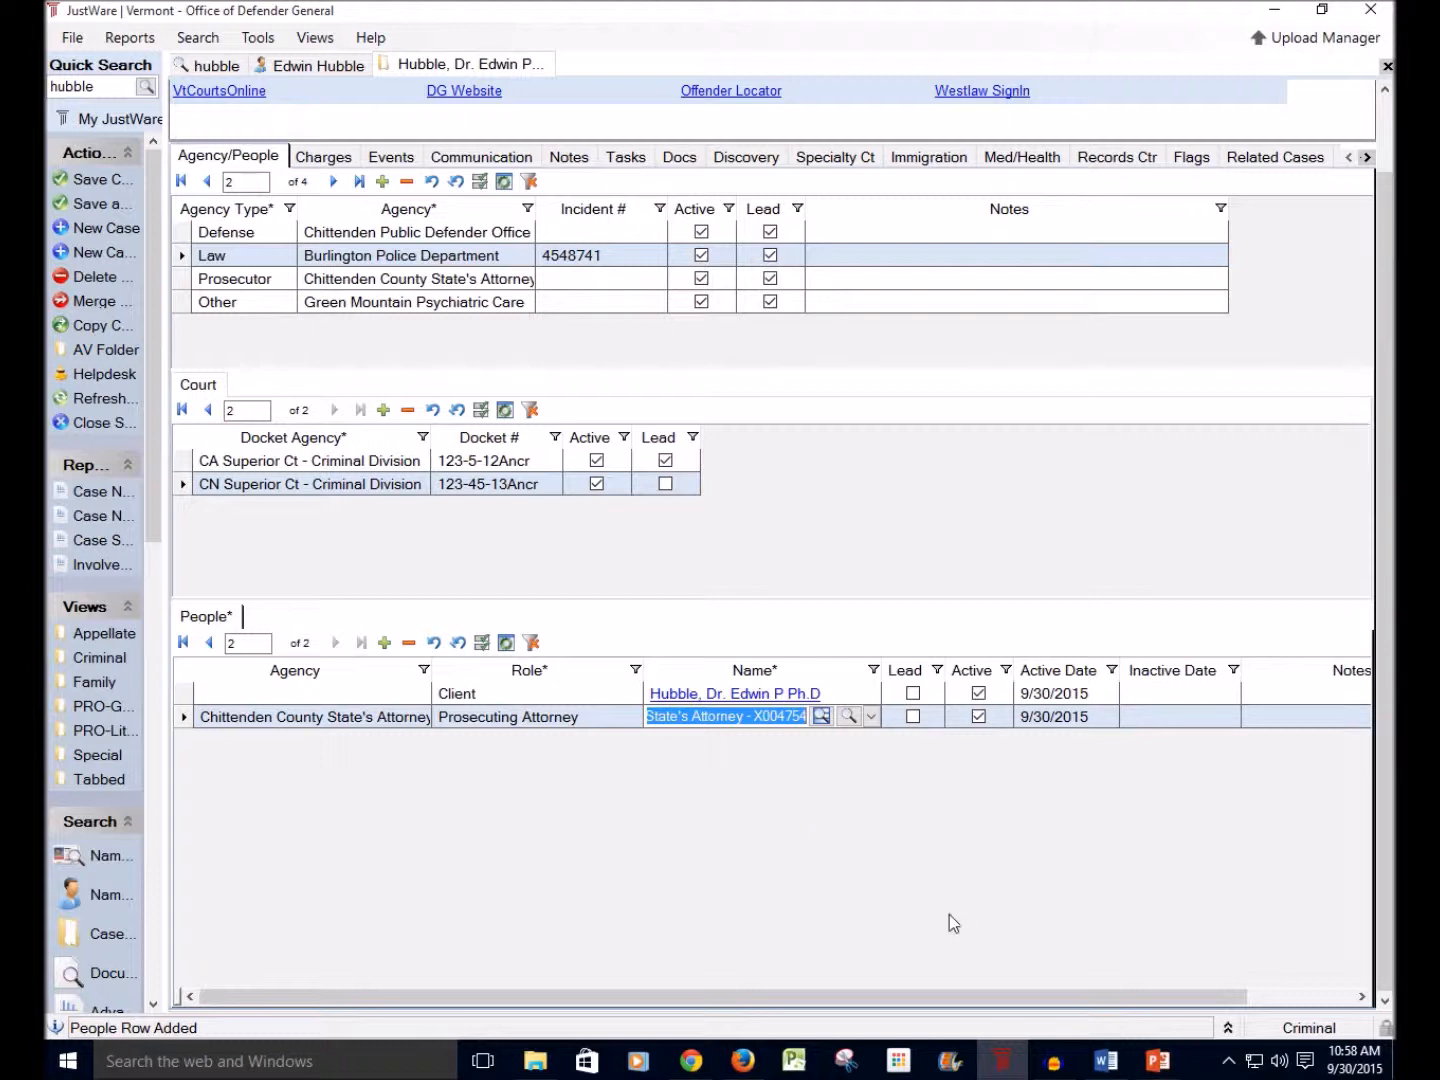
pyautogui.click(912, 717)
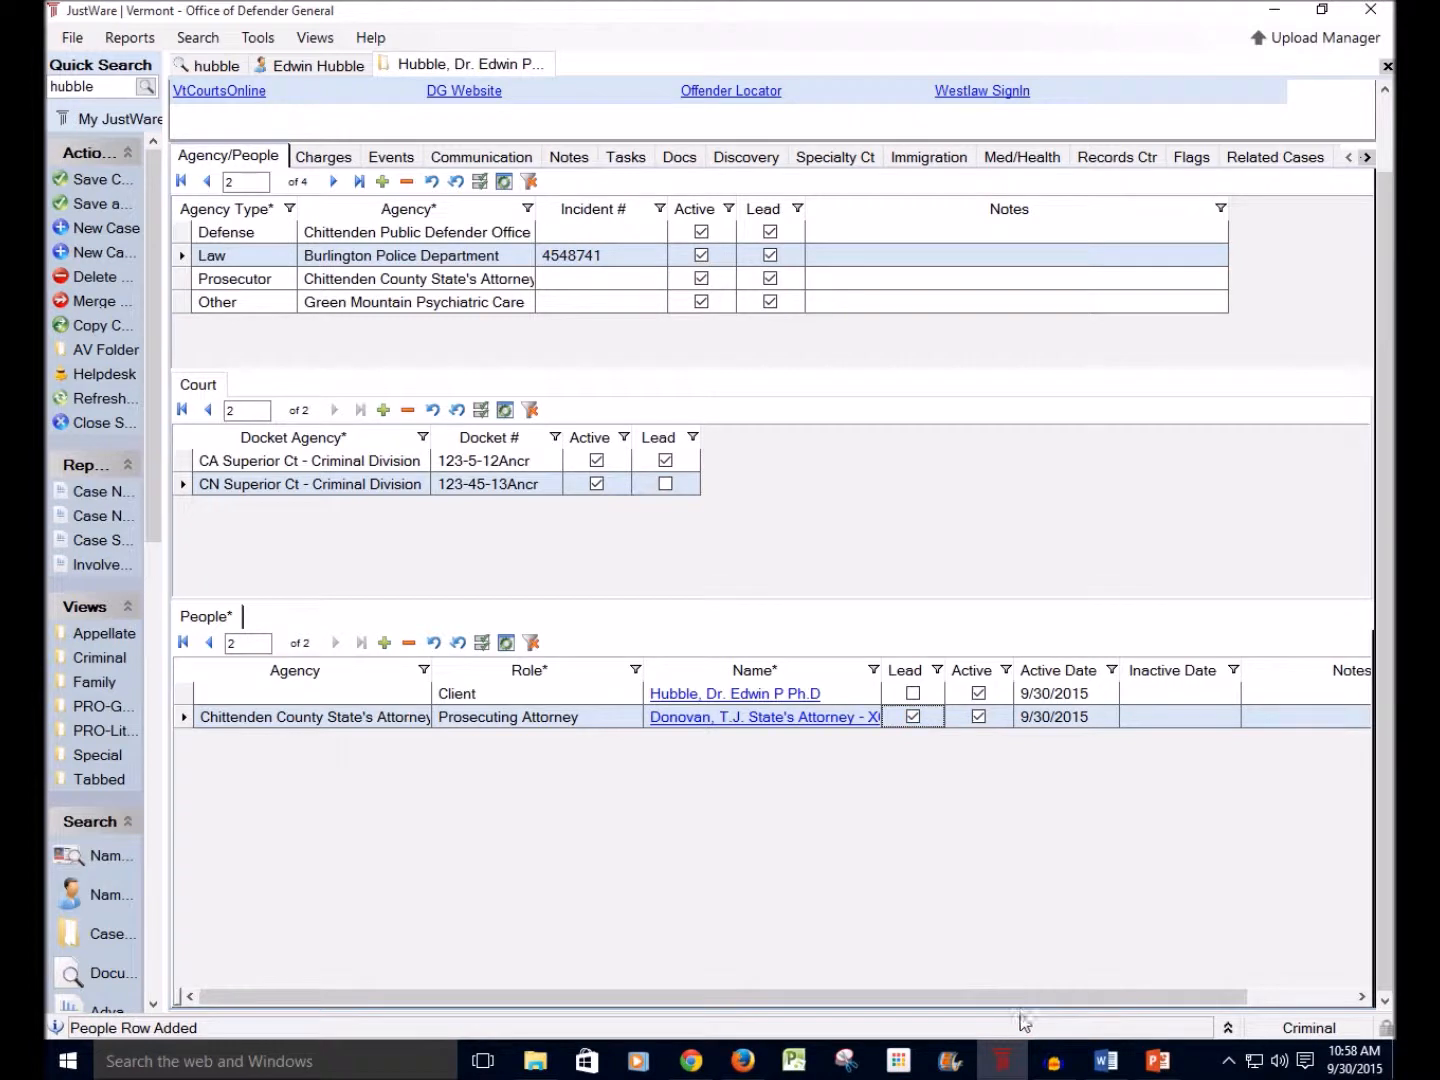
# Step: Enter "Notes here" as the note on the Prosecuting Attorney's People record
pyautogui.moveTo(1020, 1008); pyautogui.dragTo(1162, 1004)
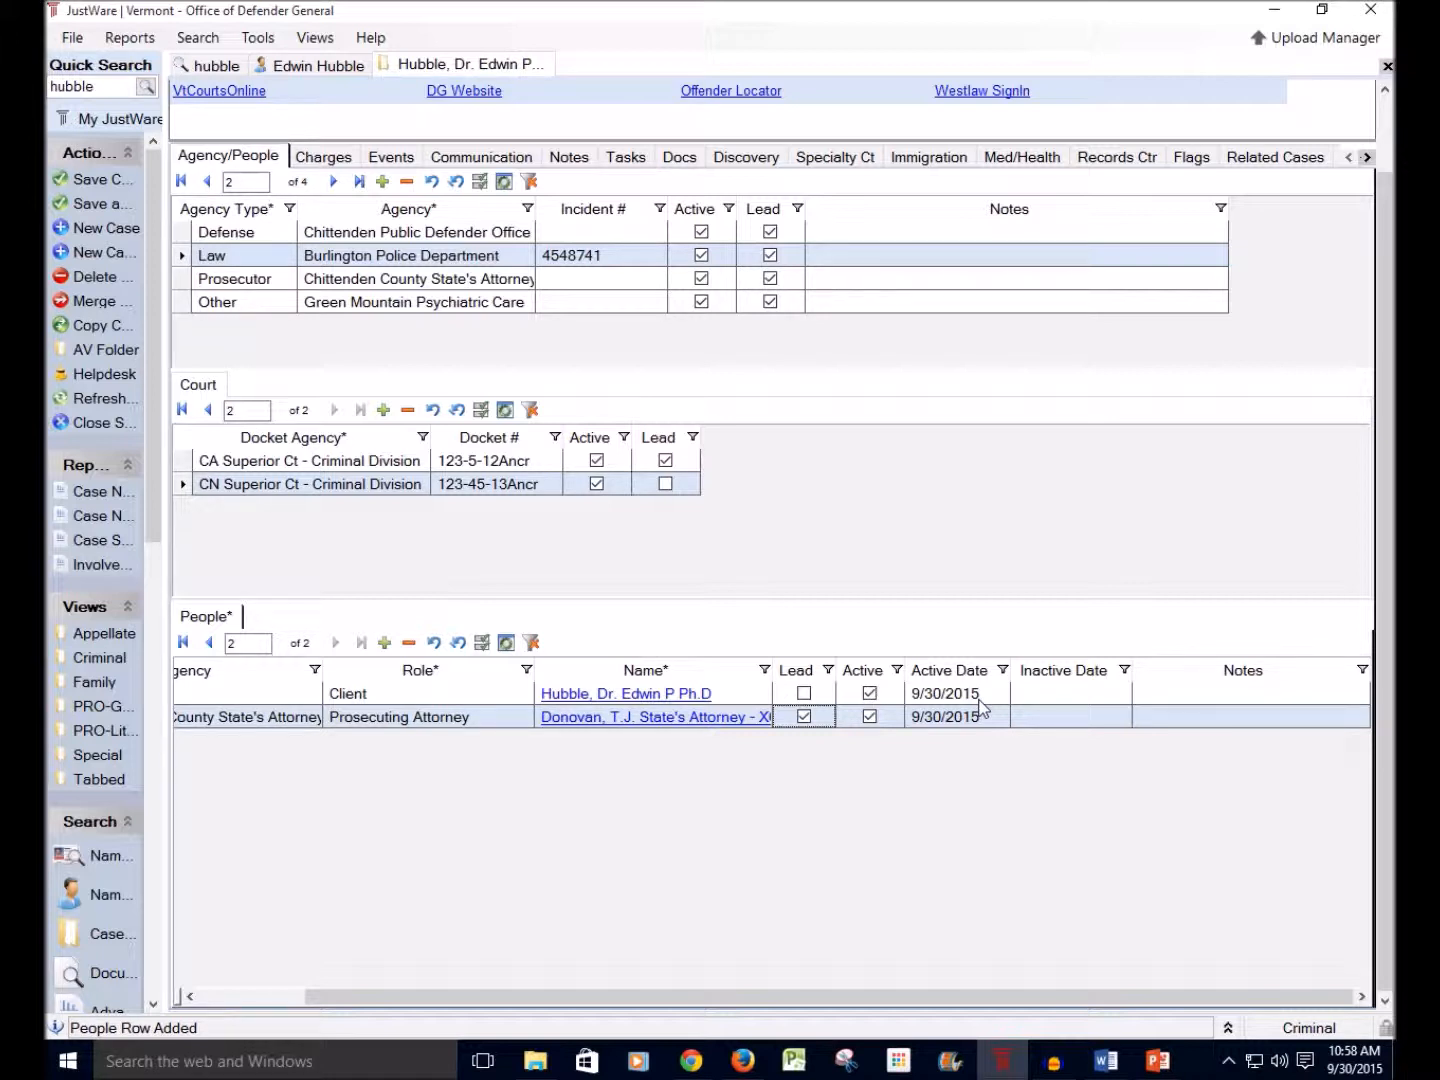
pyautogui.click(1056, 716)
pyautogui.click(1160, 717)
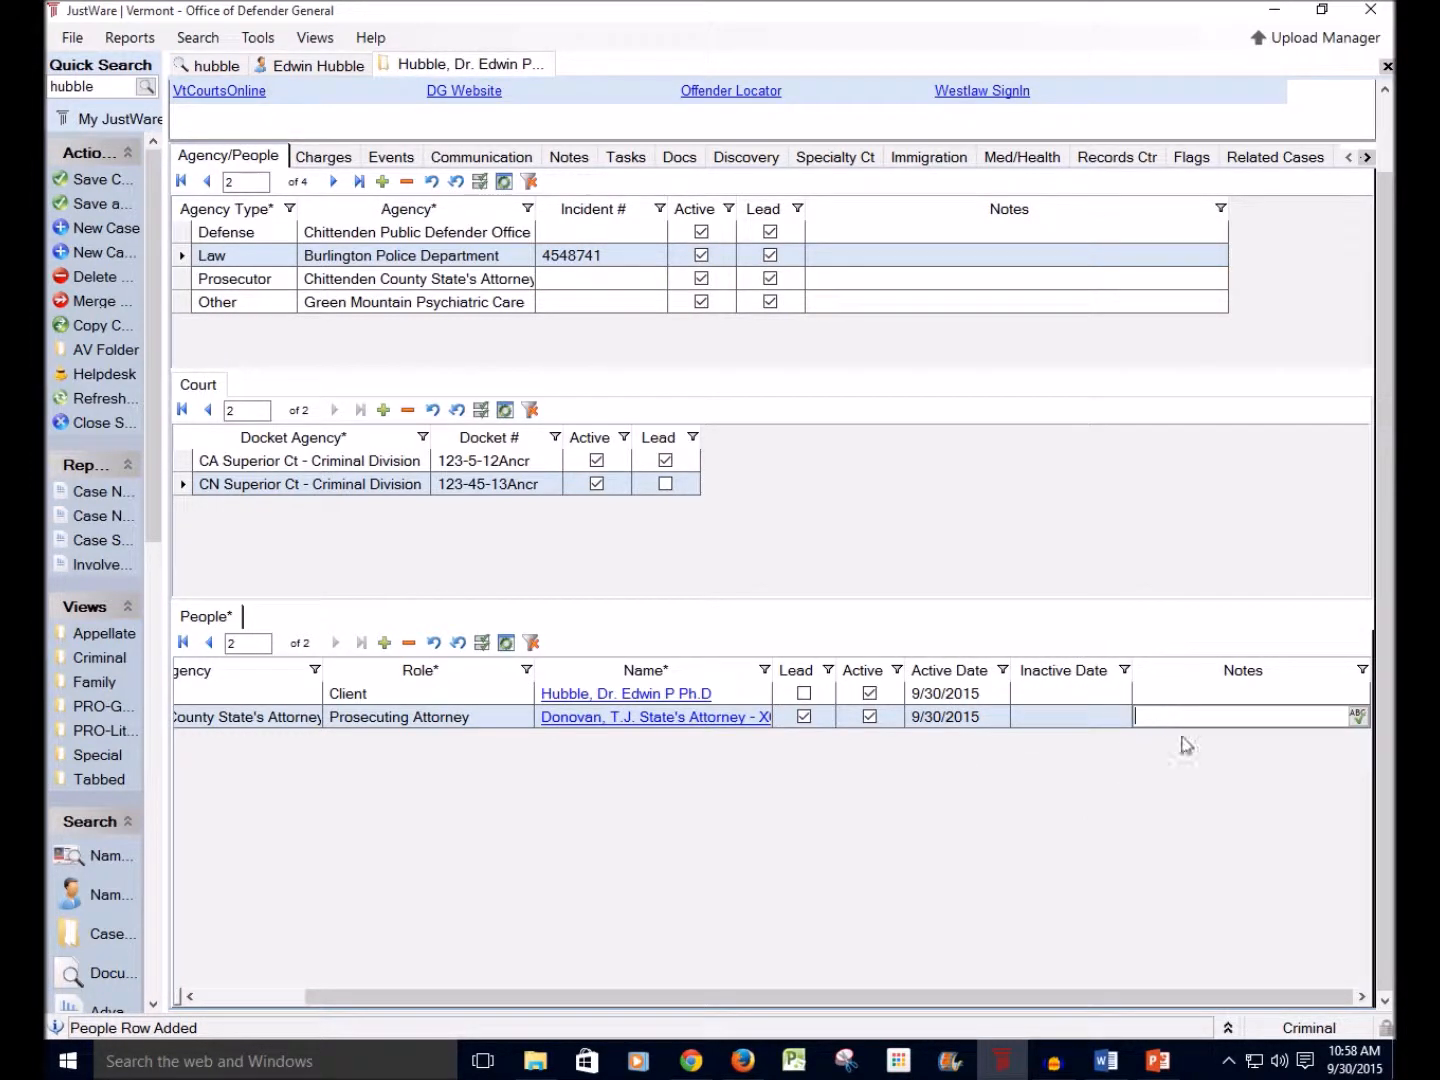
pyautogui.write('Notes here')
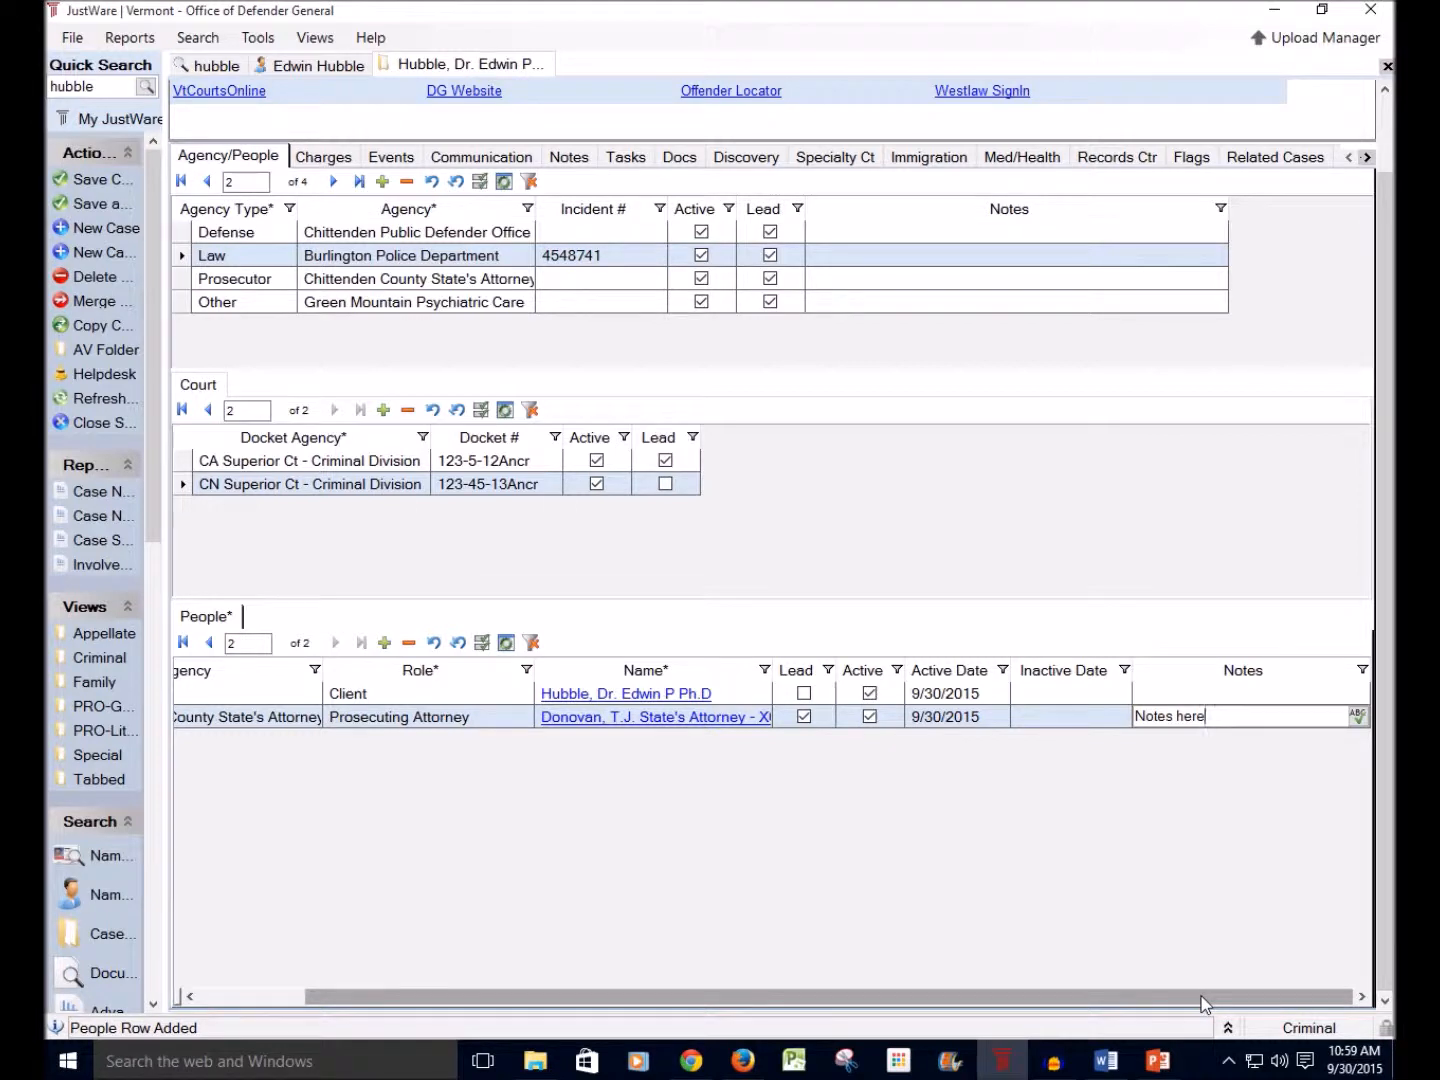
pyautogui.moveTo(1202, 1003); pyautogui.dragTo(1094, 995)
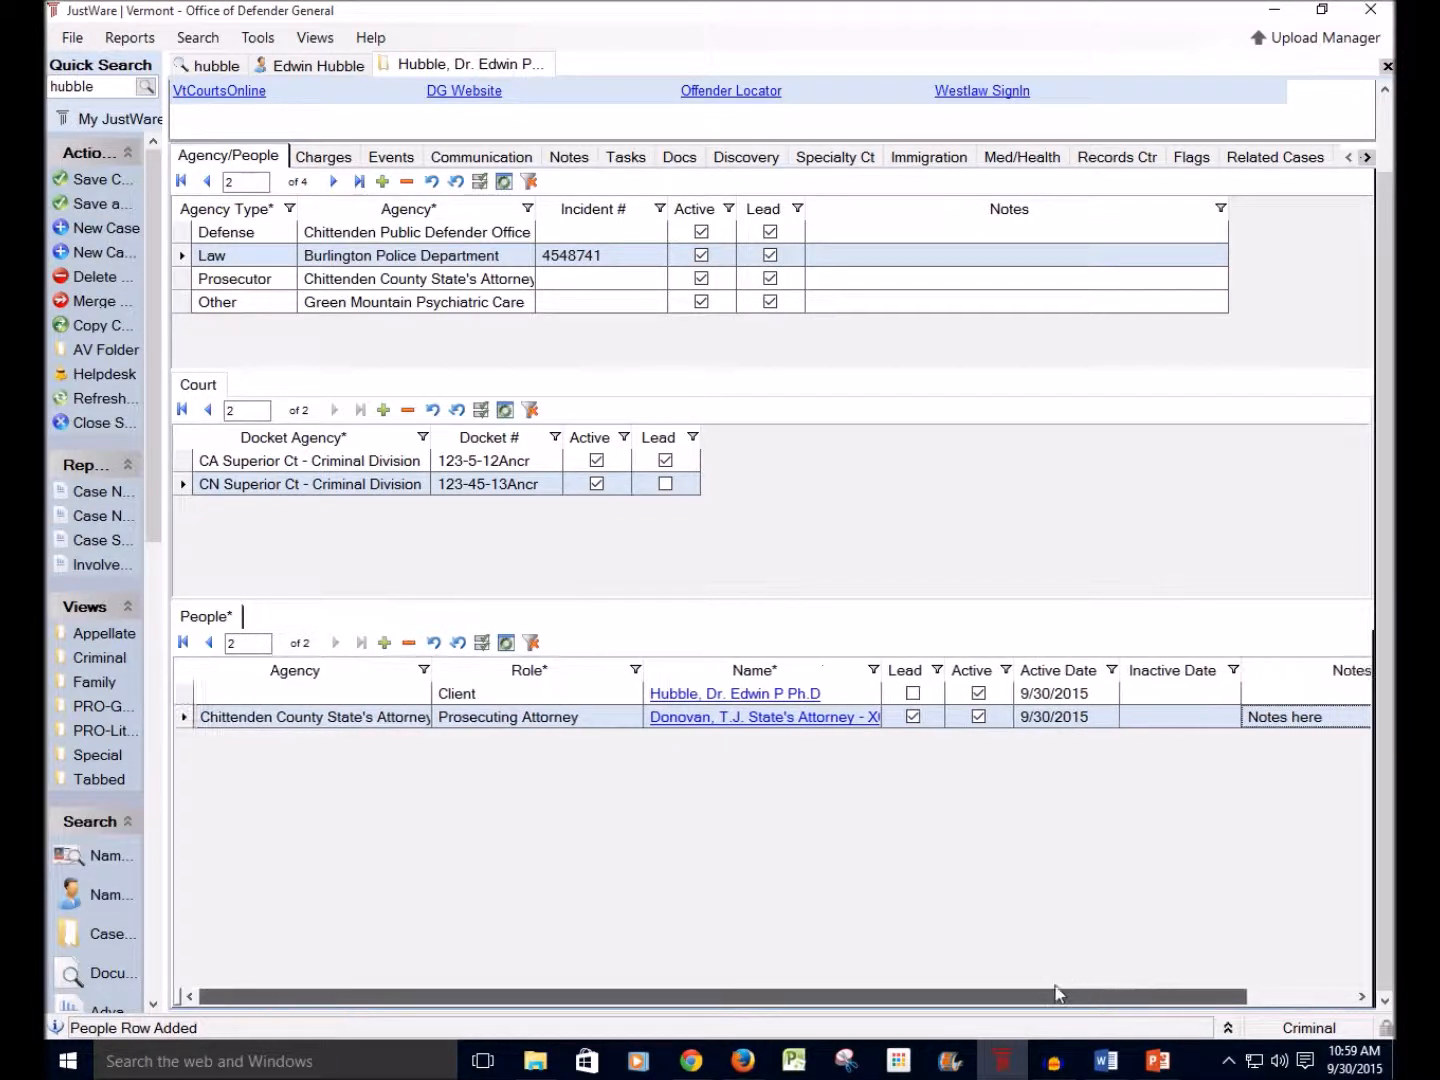
# Step: Add a People record with Chittenden Public Defender Office as the agency and Defense Attorney as the role
pyautogui.click(385, 644)
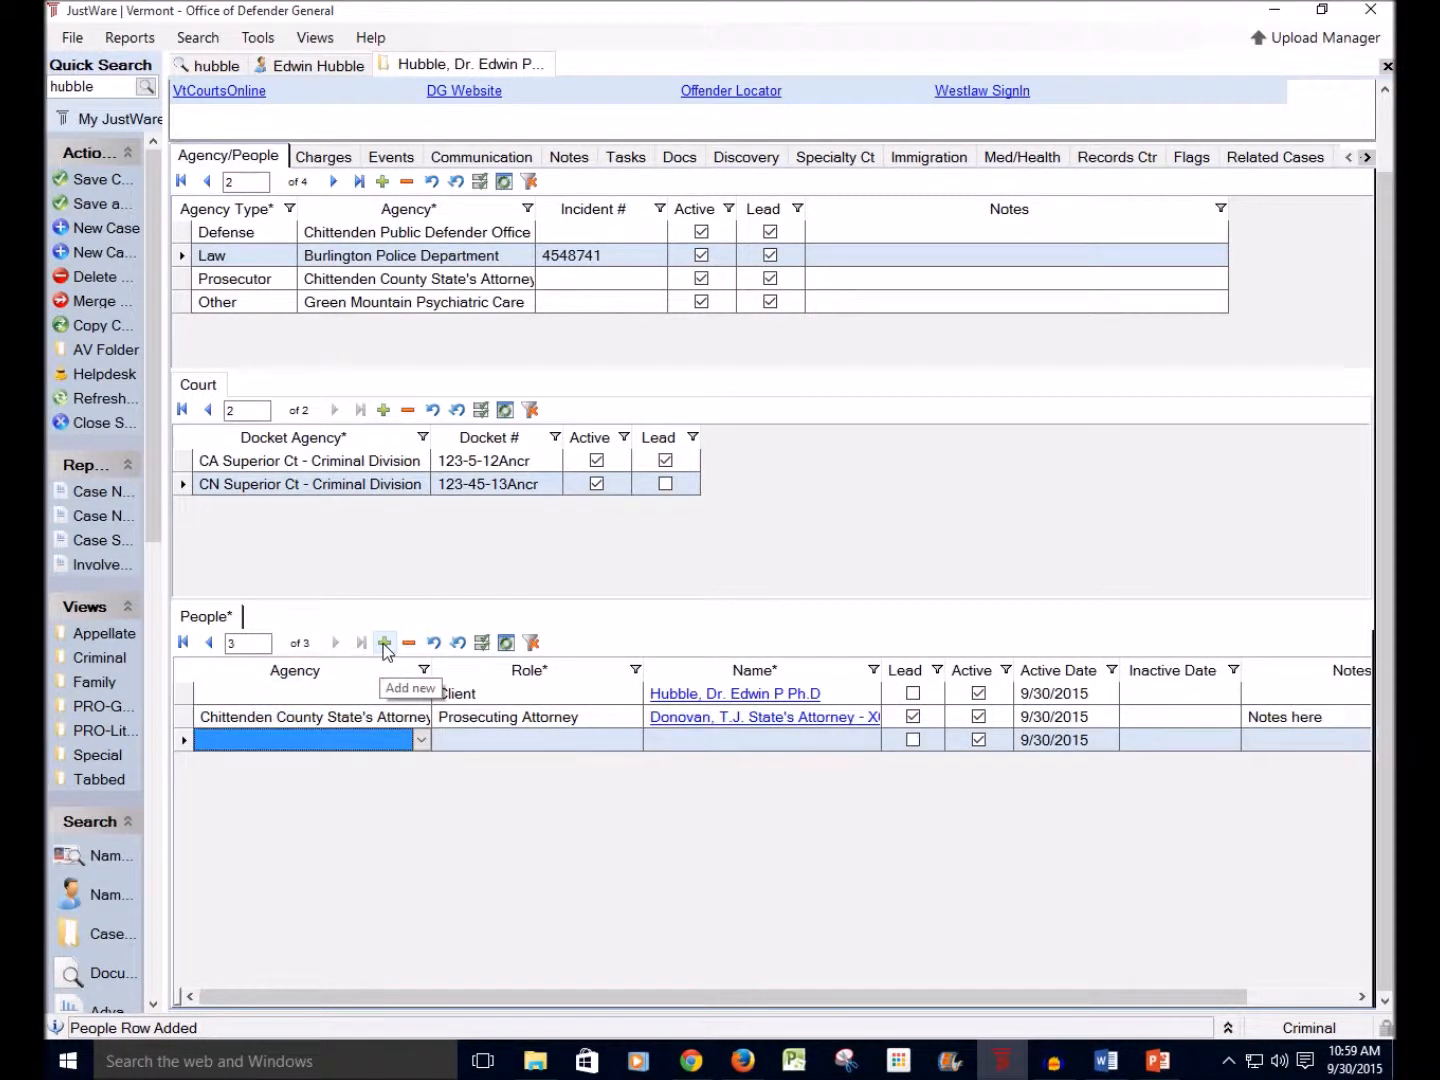
pyautogui.click(421, 742)
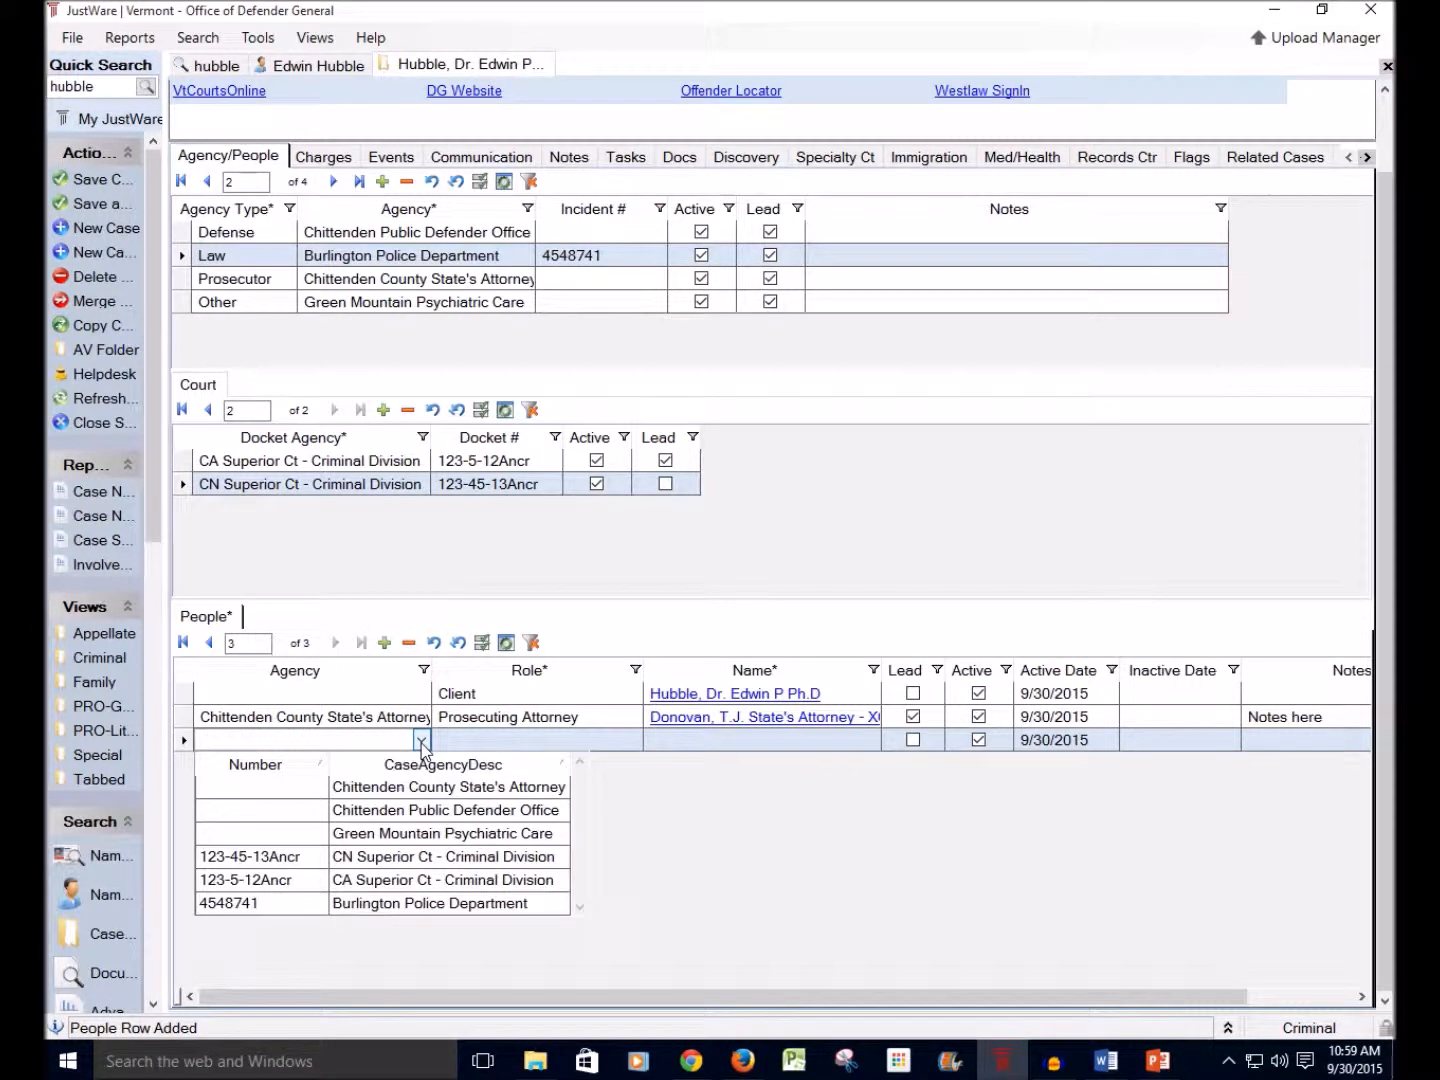
pyautogui.click(446, 811)
pyautogui.click(497, 745)
pyautogui.click(632, 740)
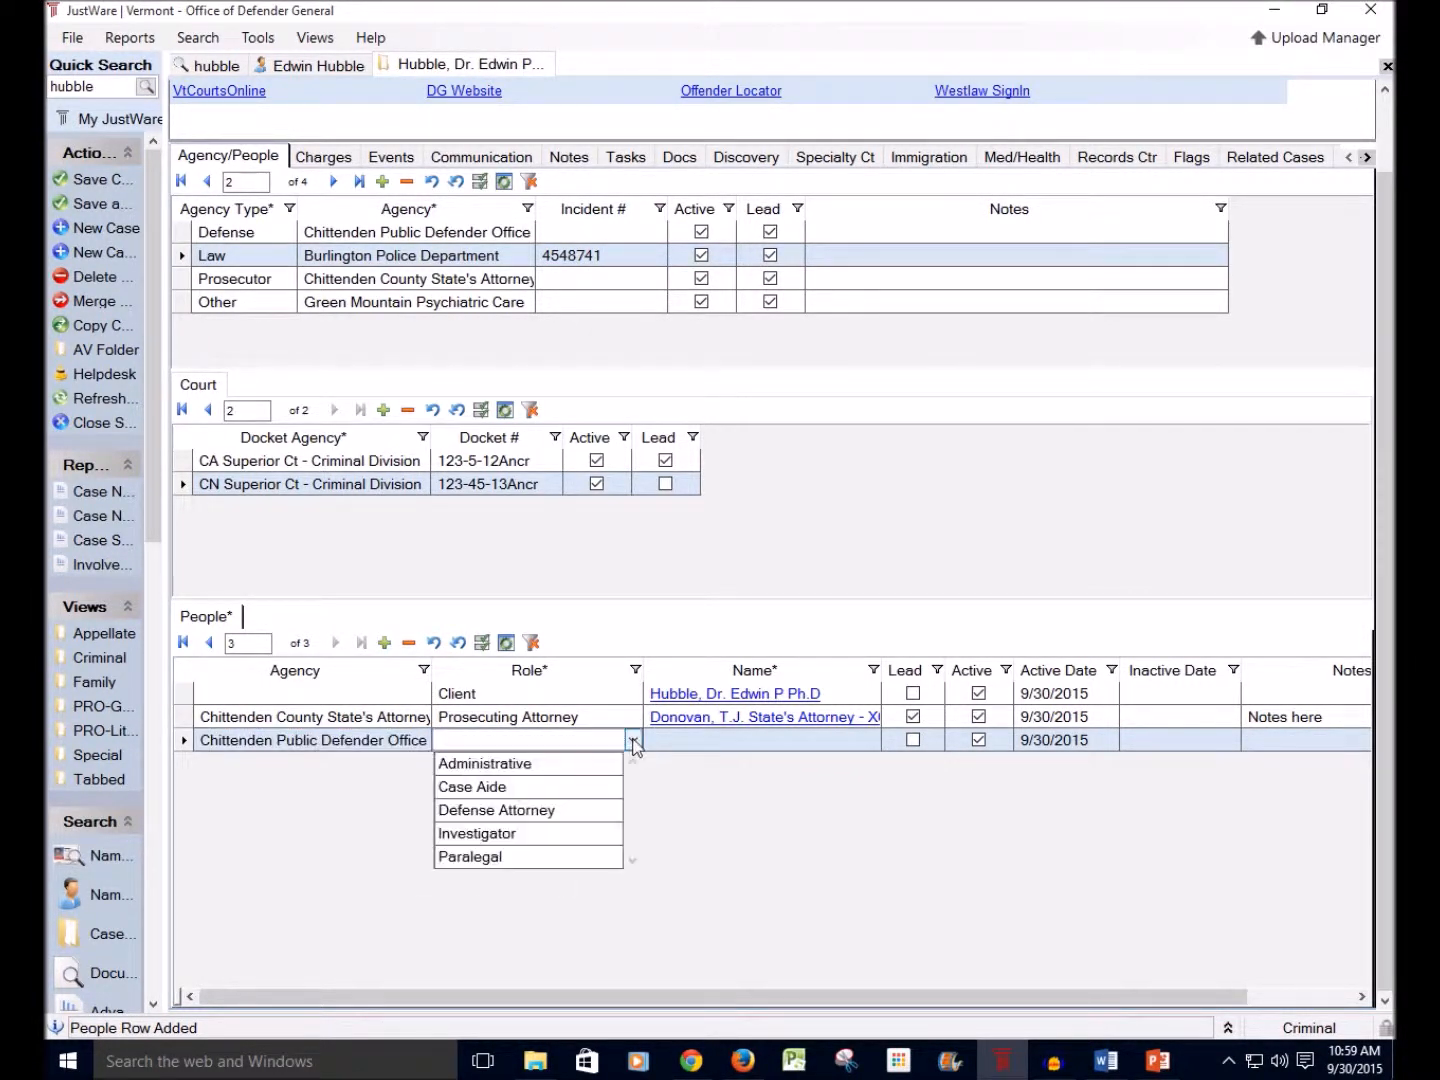
pyautogui.click(546, 810)
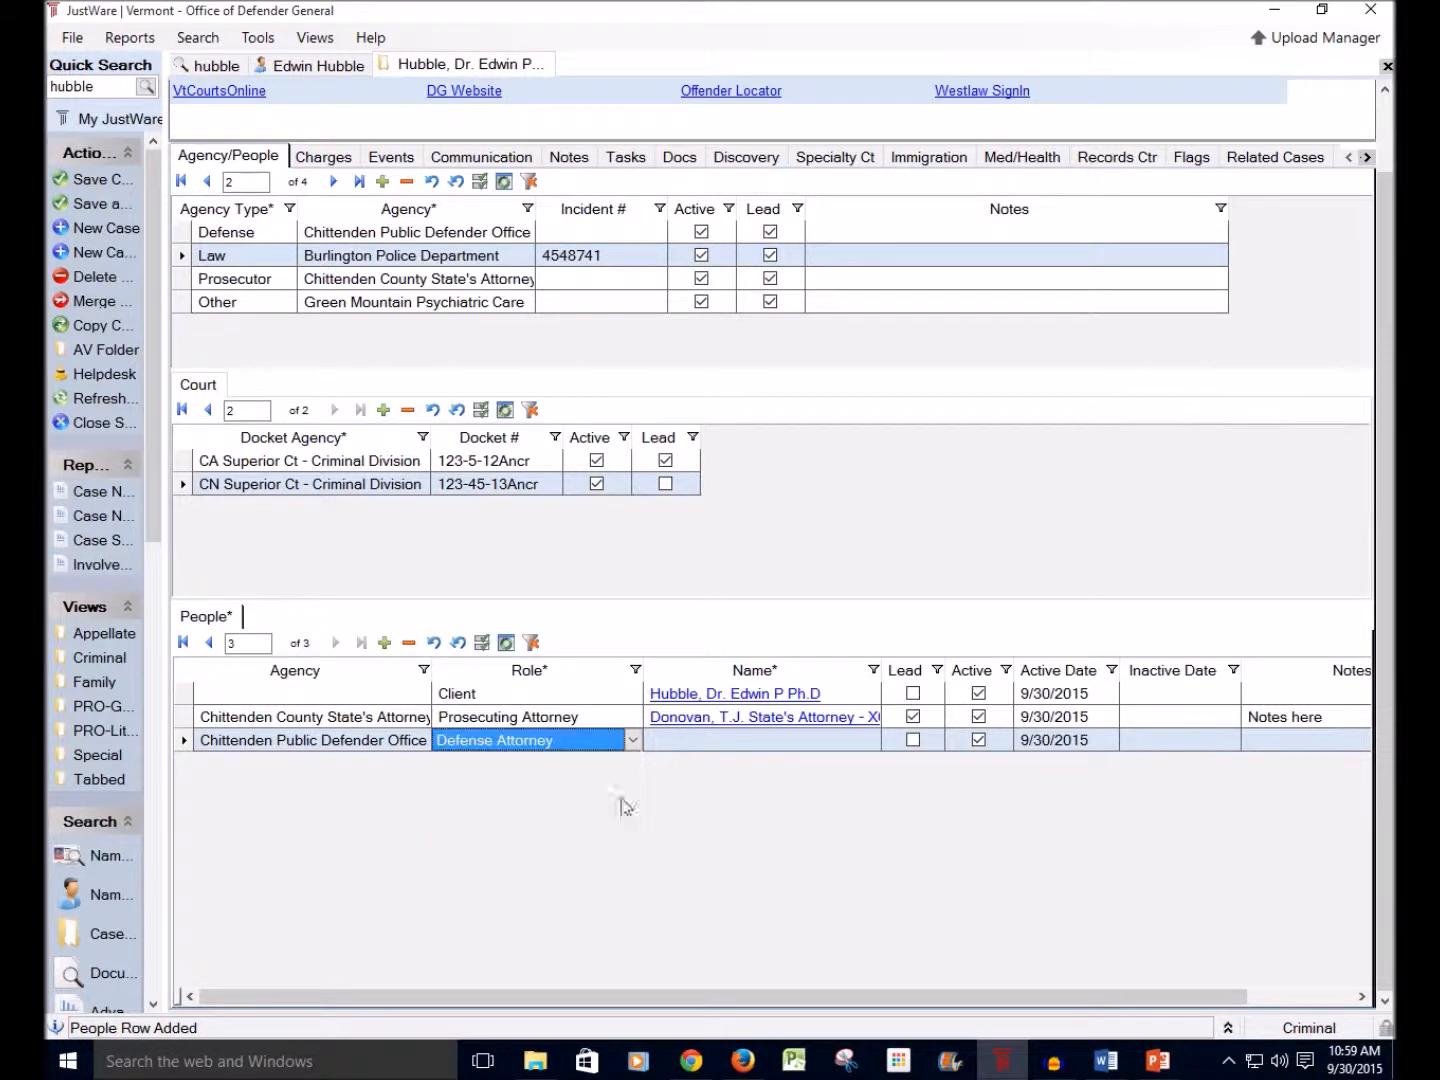
# Step: Choose the first listed attorney as the Defense Attorney record's name and continue to a new blank People record
pyautogui.click(700, 742)
pyautogui.click(871, 741)
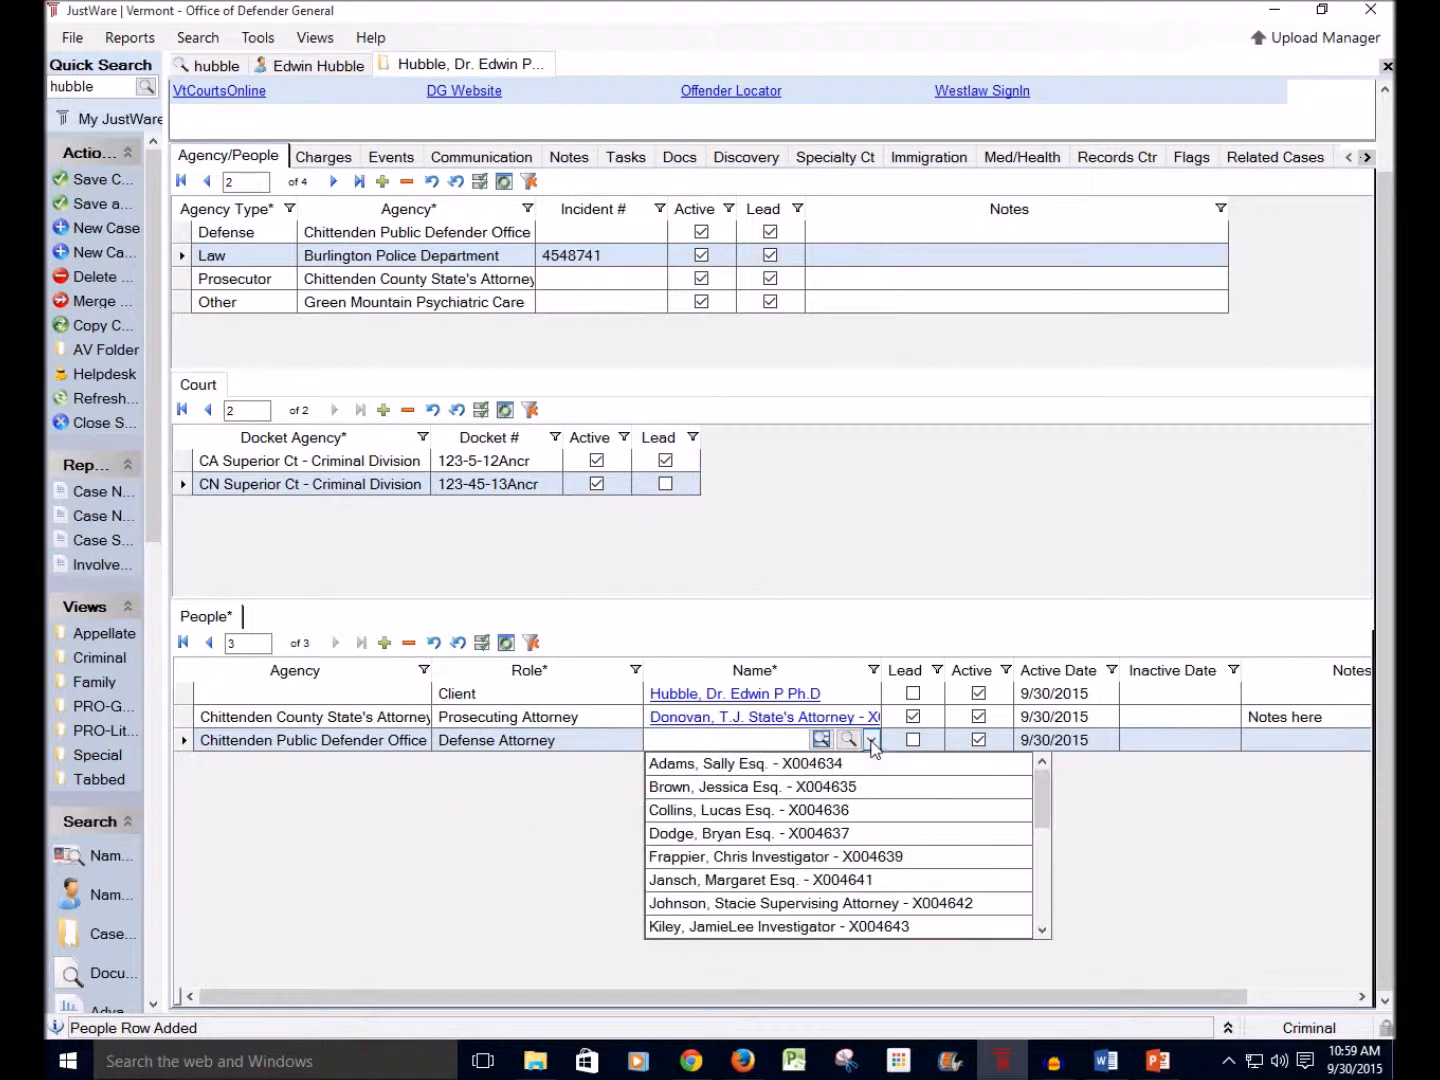
pyautogui.click(788, 764)
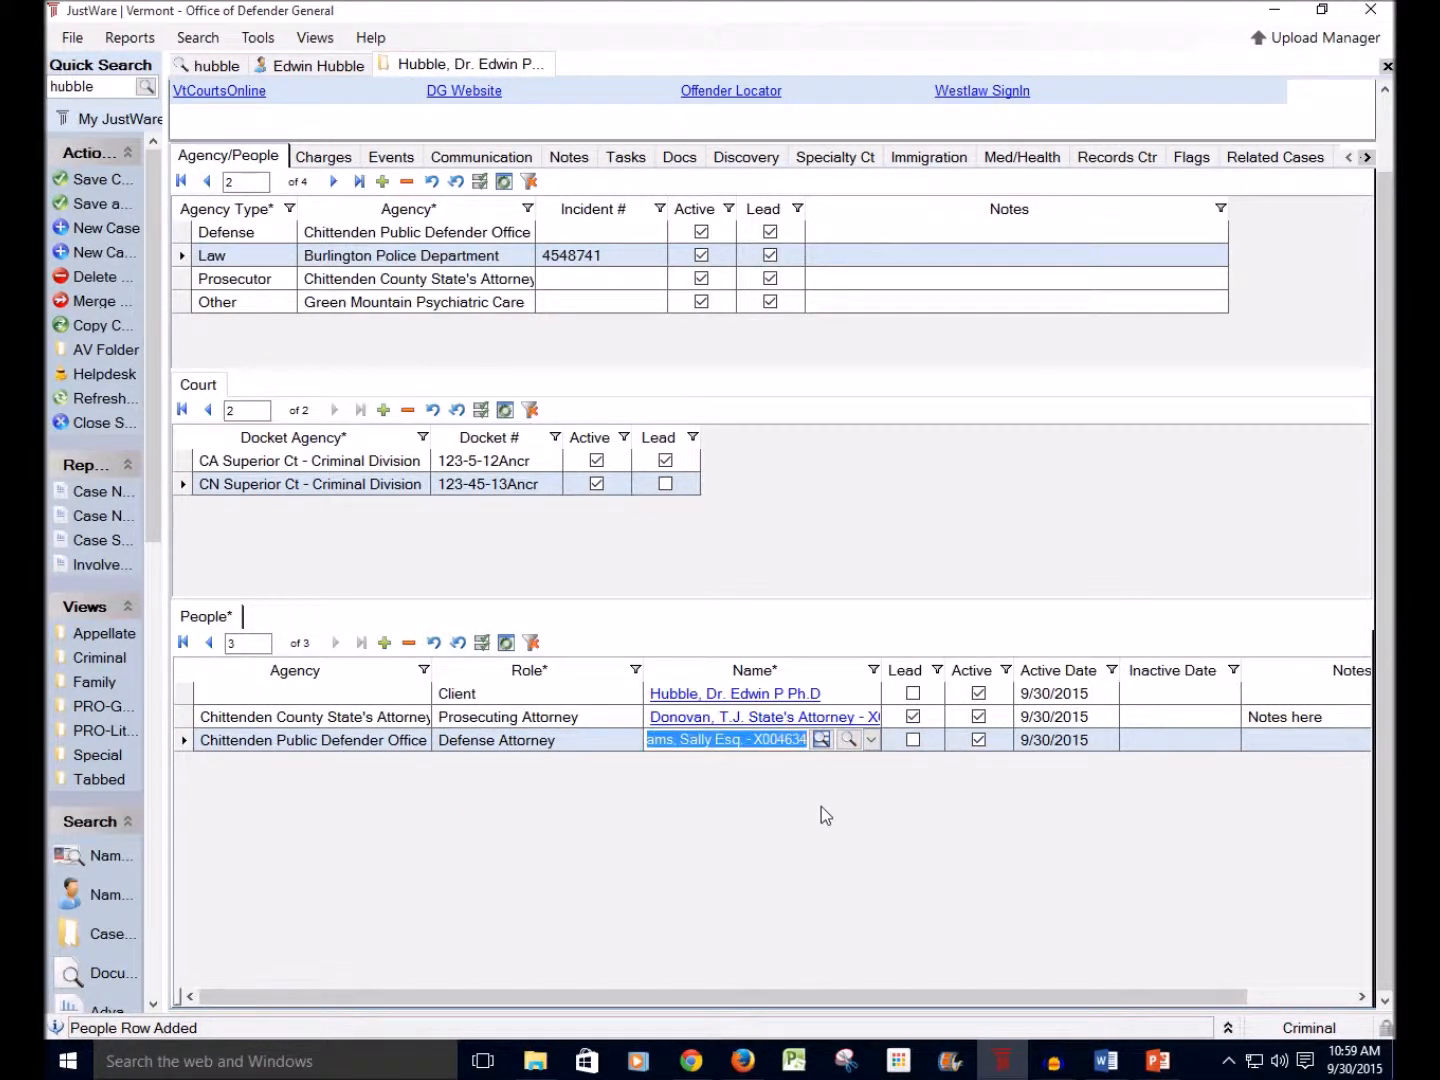
pyautogui.press('Tab')
pyautogui.press('Tab')
pyautogui.press('Tab')
pyautogui.press('Tab')
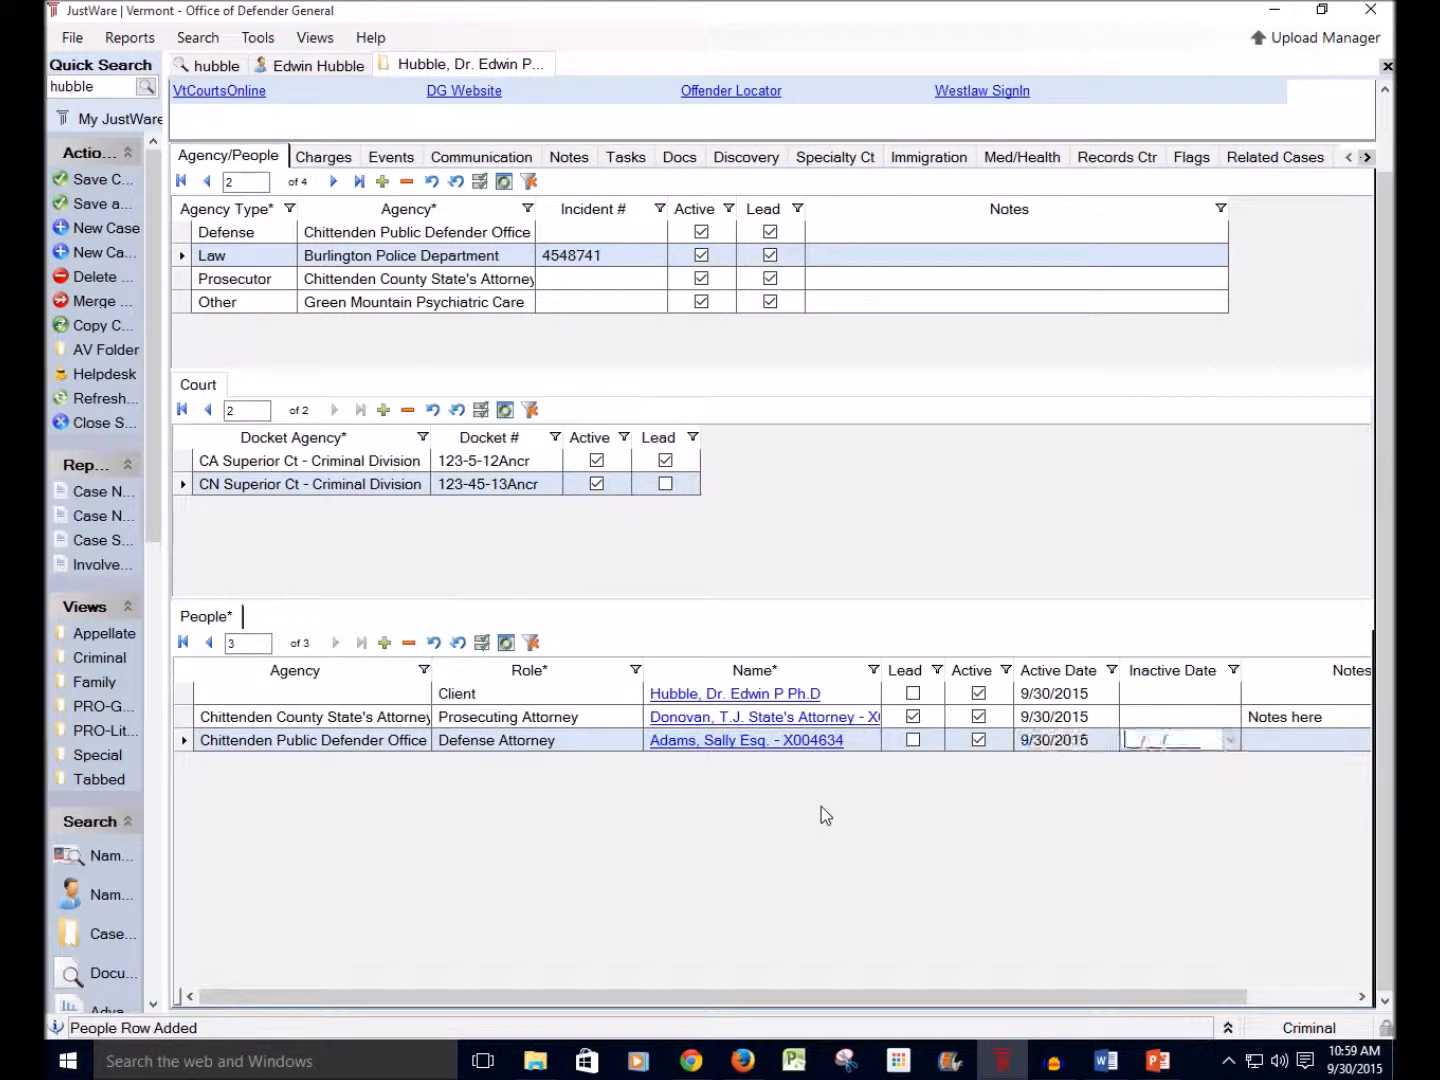
pyautogui.press('Tab')
pyautogui.press('Tab')
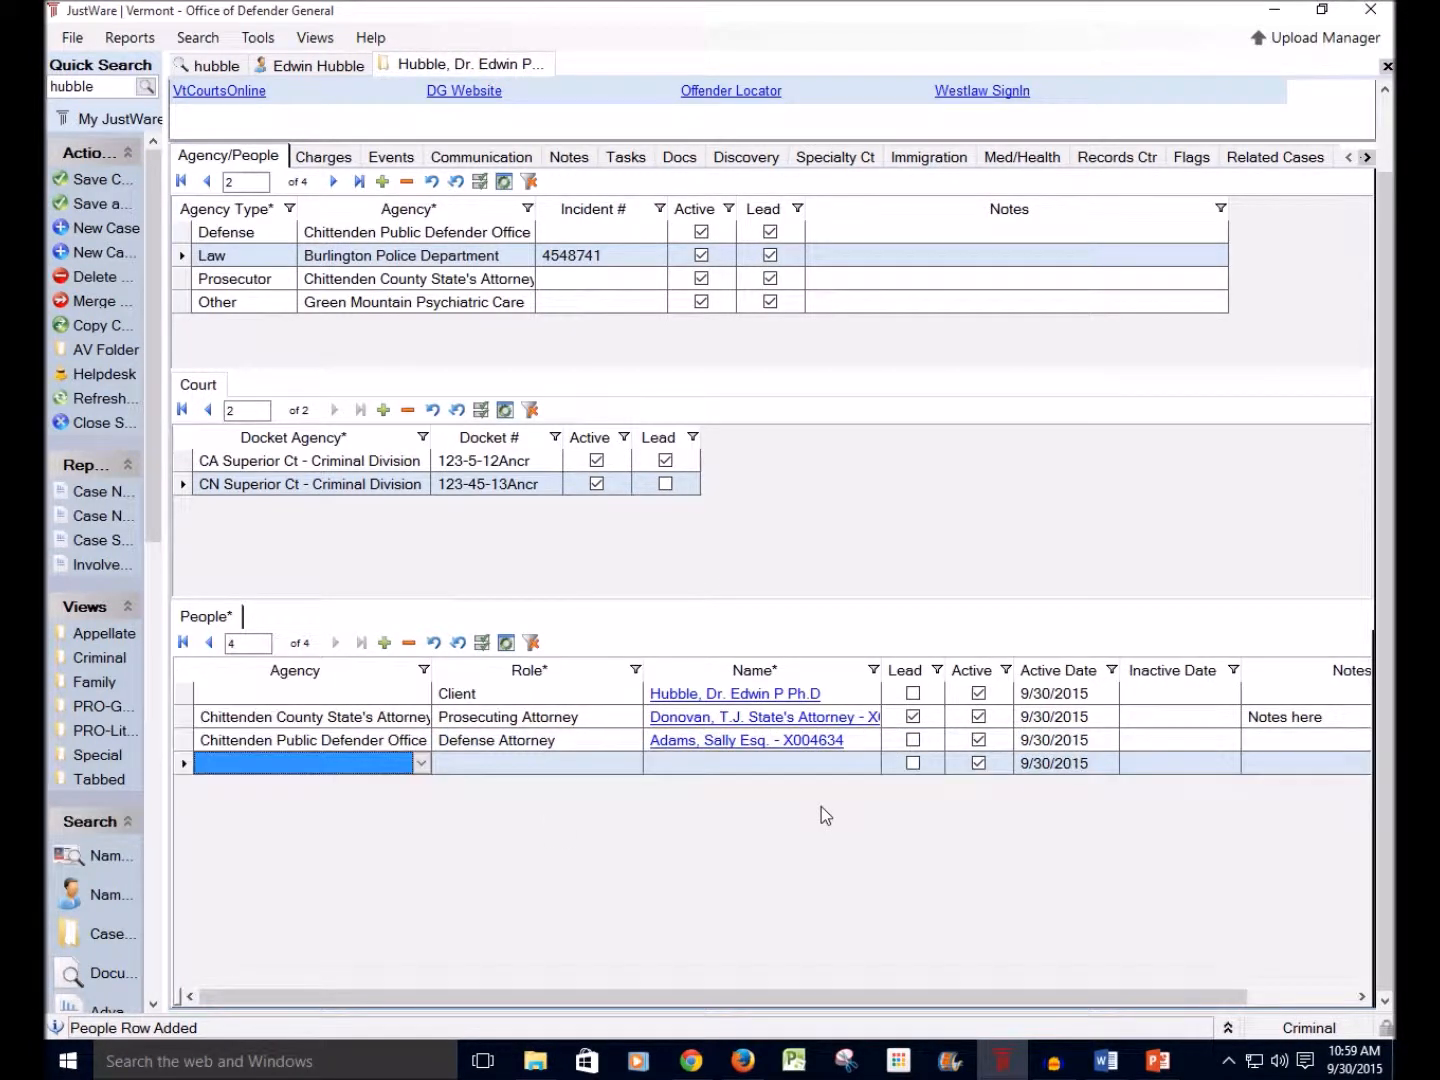
# Step: Set the blank People record's agency to Burlington Police Department and its role to Law Enforcement Officer
pyautogui.click(422, 764)
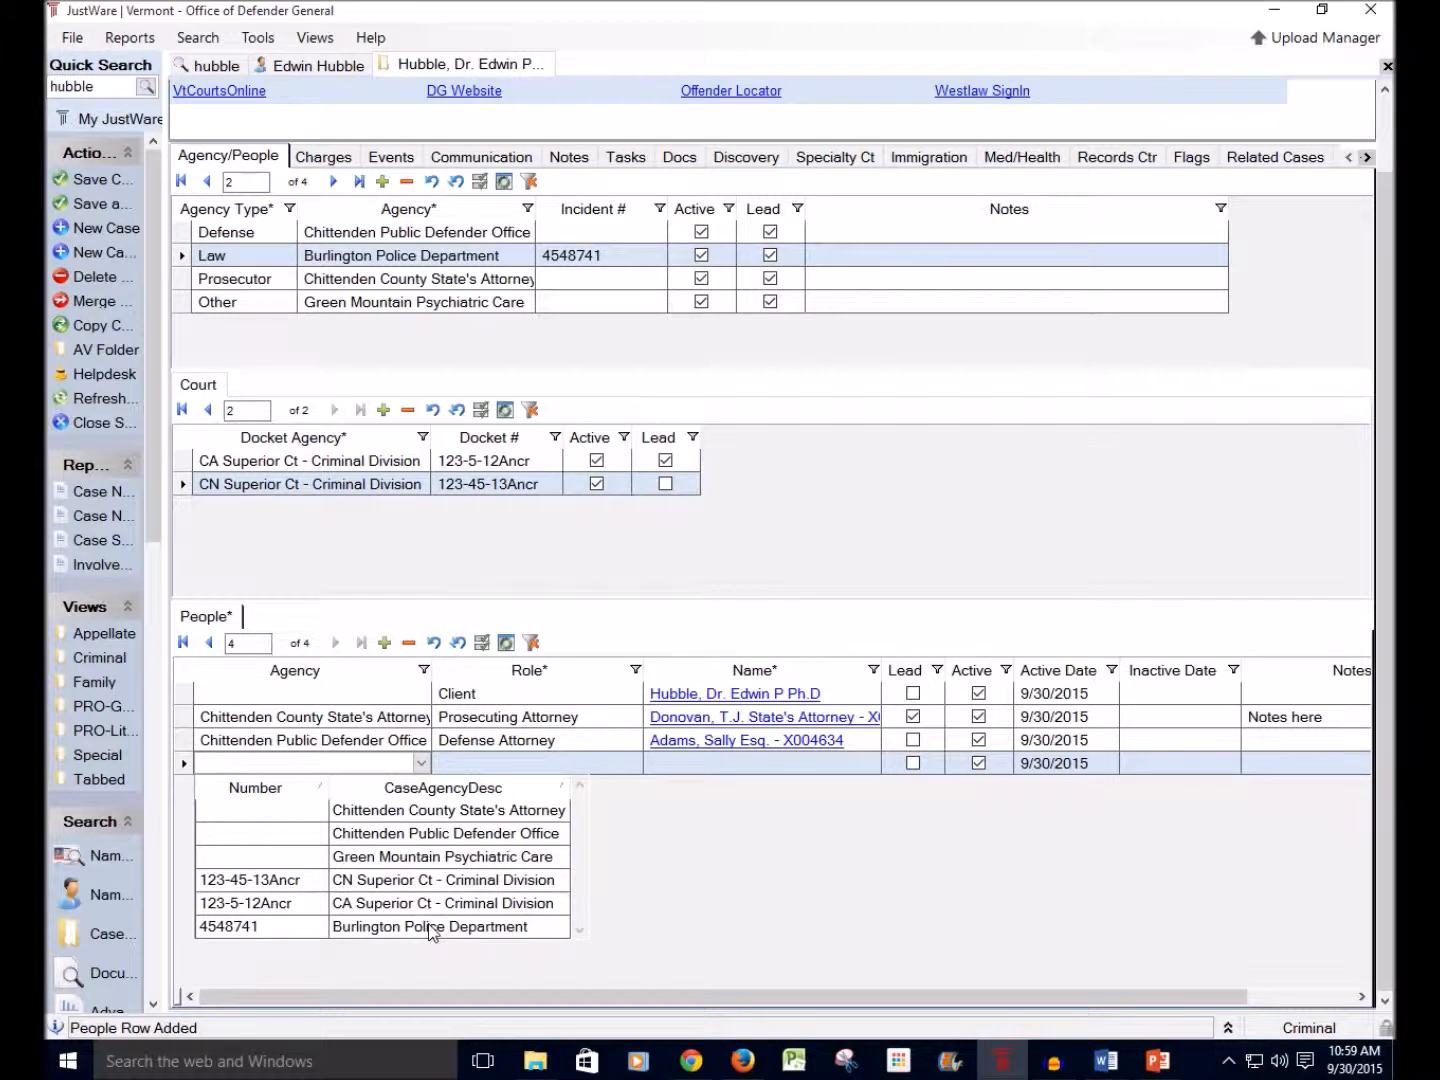
pyautogui.click(430, 928)
pyautogui.click(585, 769)
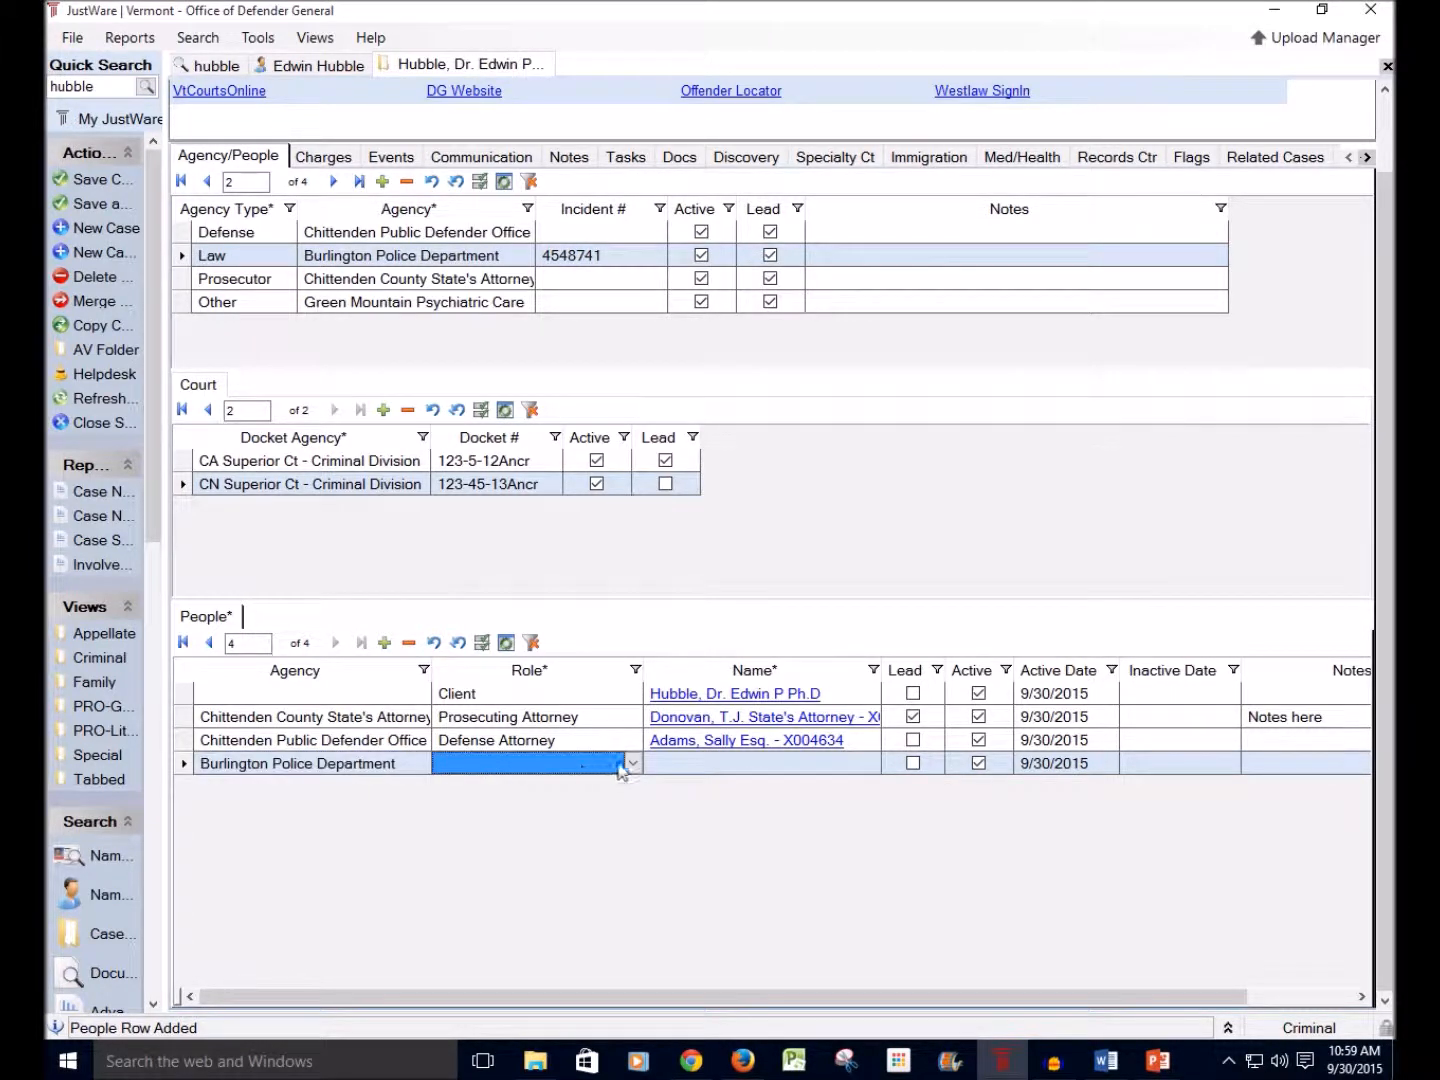
pyautogui.click(633, 763)
pyautogui.click(565, 787)
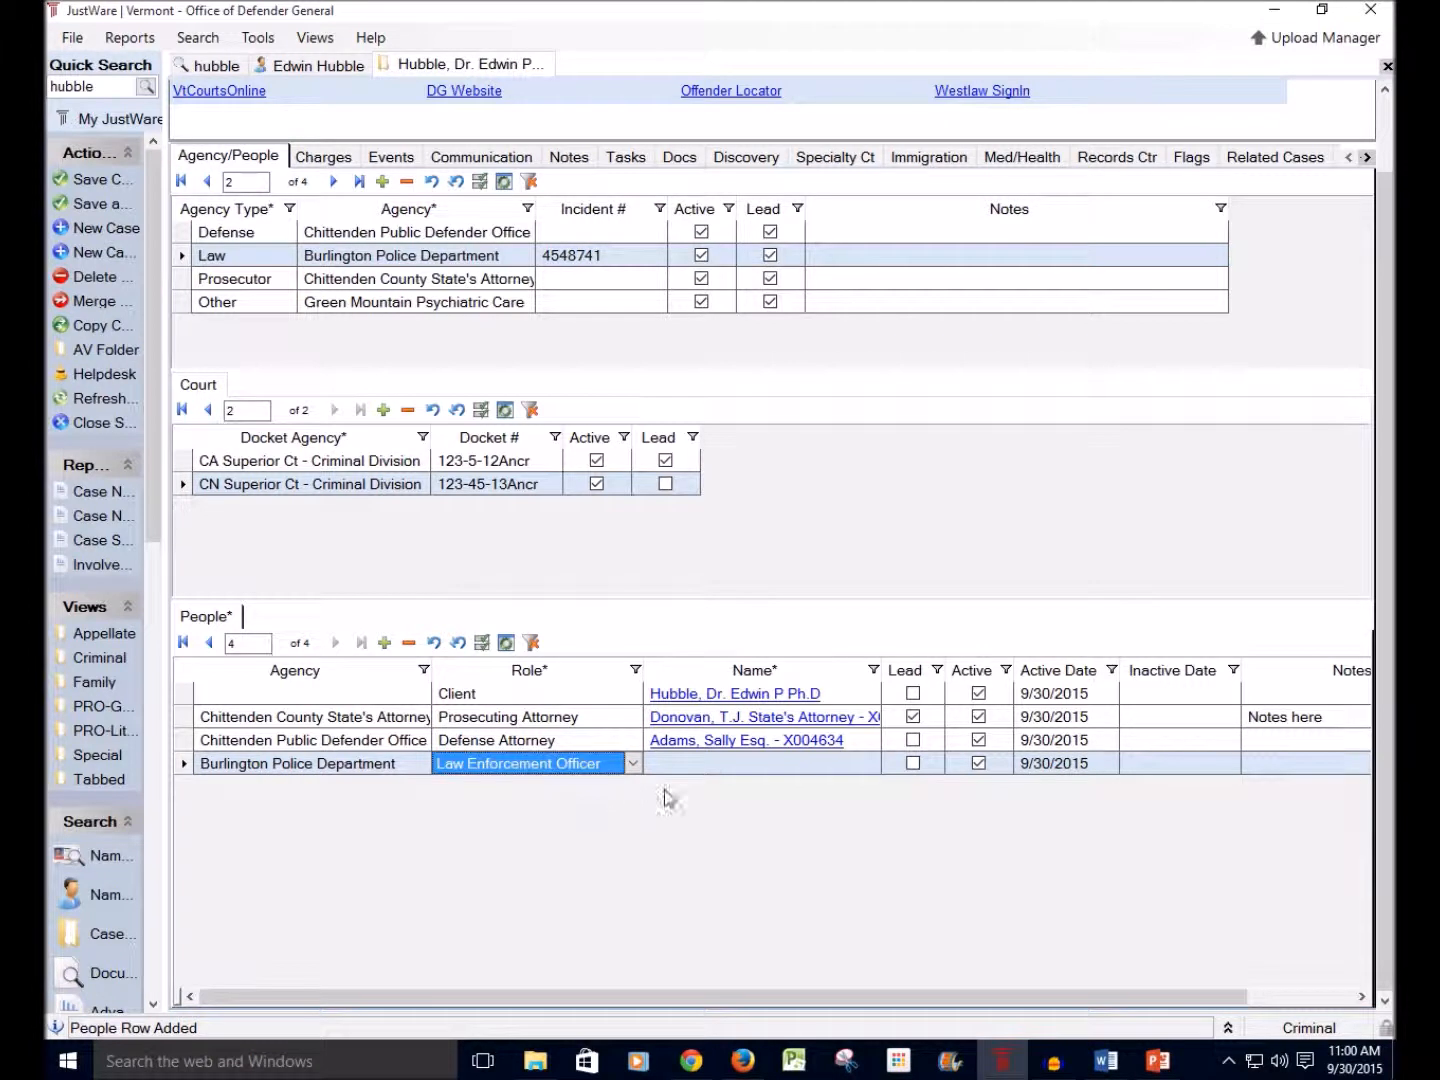
# Step: Search for the officer by full name, involve the matching name record as the Law Enforcement Officer, and save the case
pyautogui.click(715, 764)
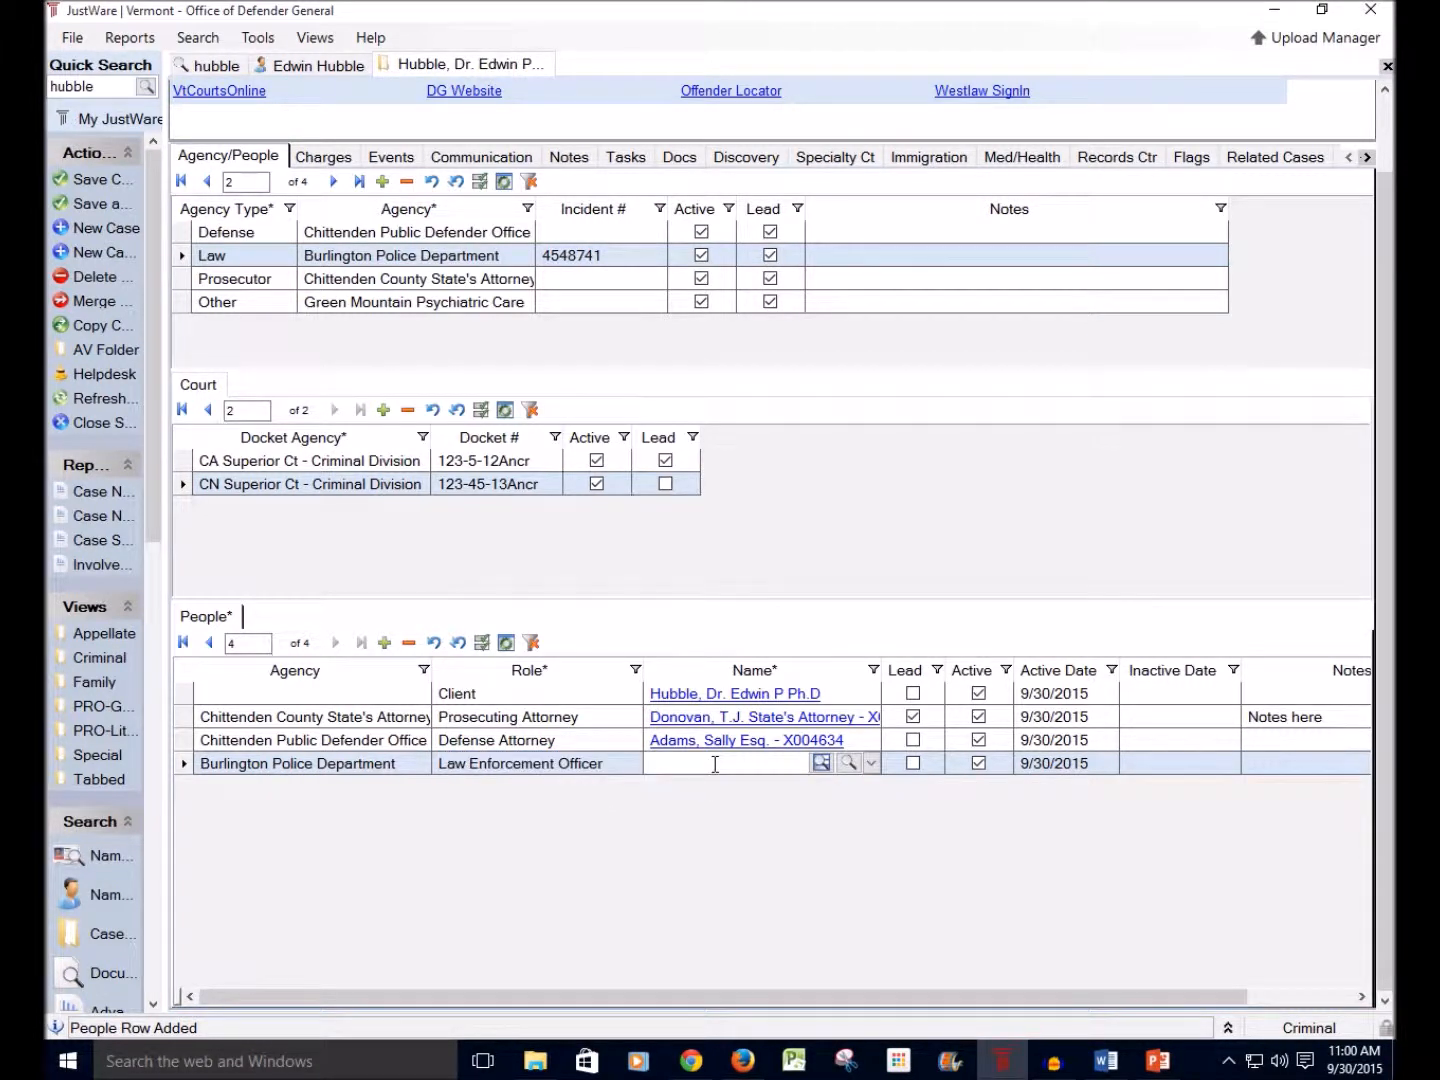
pyautogui.click(871, 763)
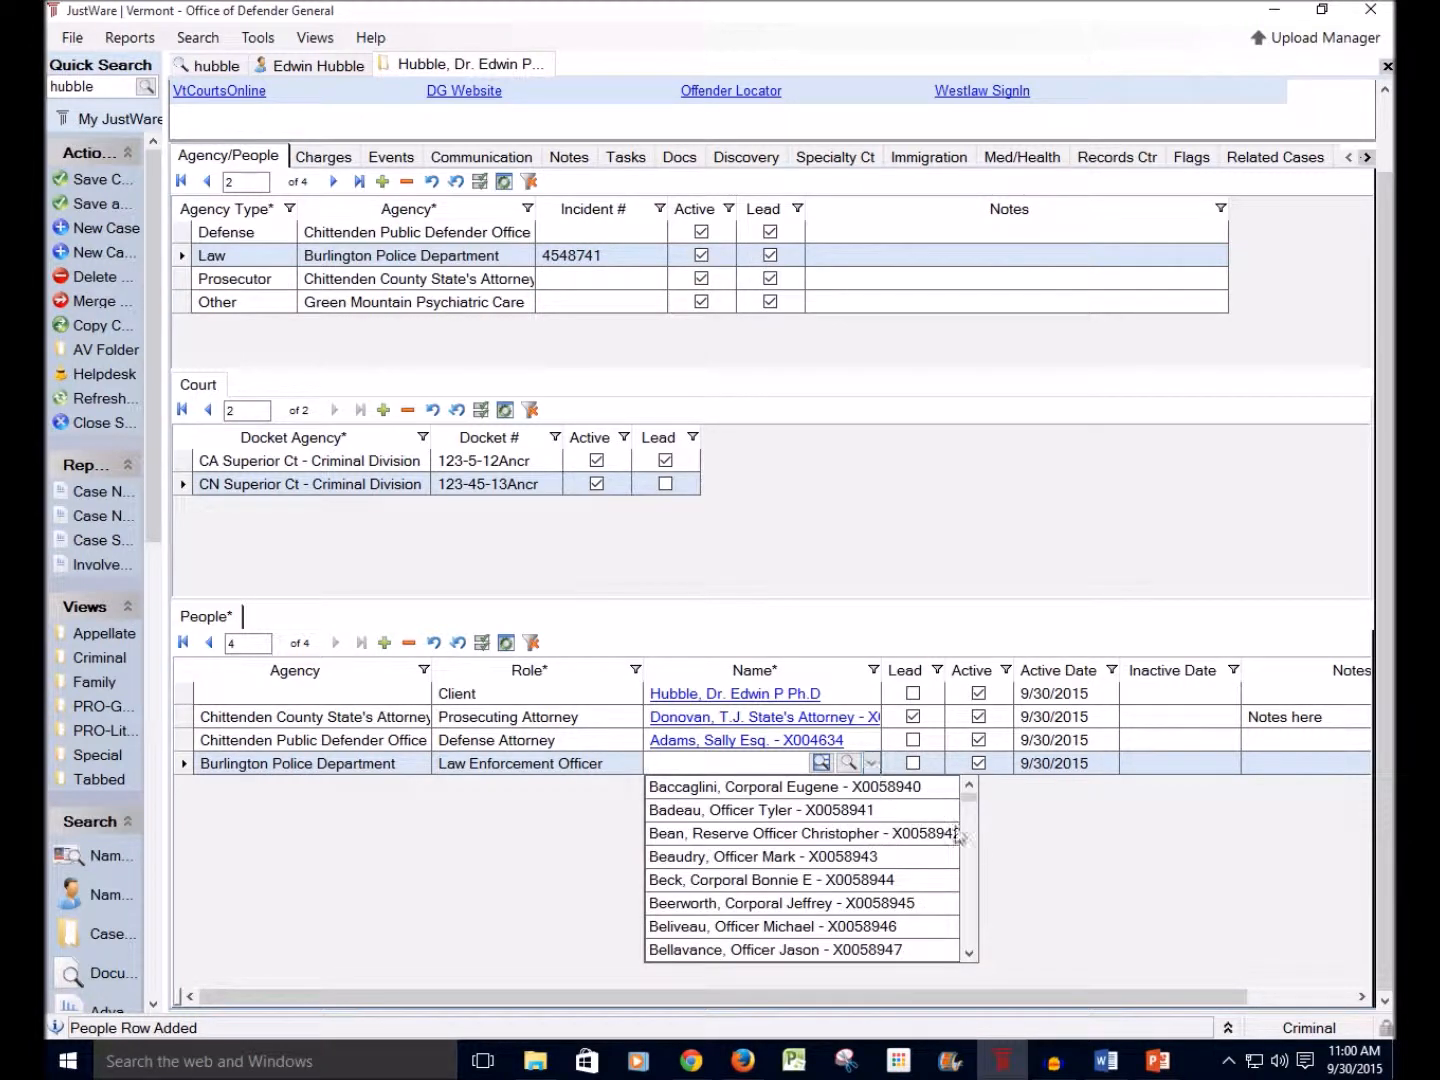
pyautogui.moveTo(975, 805)
pyautogui.mouseDown()
pyautogui.moveTo(980, 848)
pyautogui.moveTo(983, 825)
pyautogui.mouseUp()
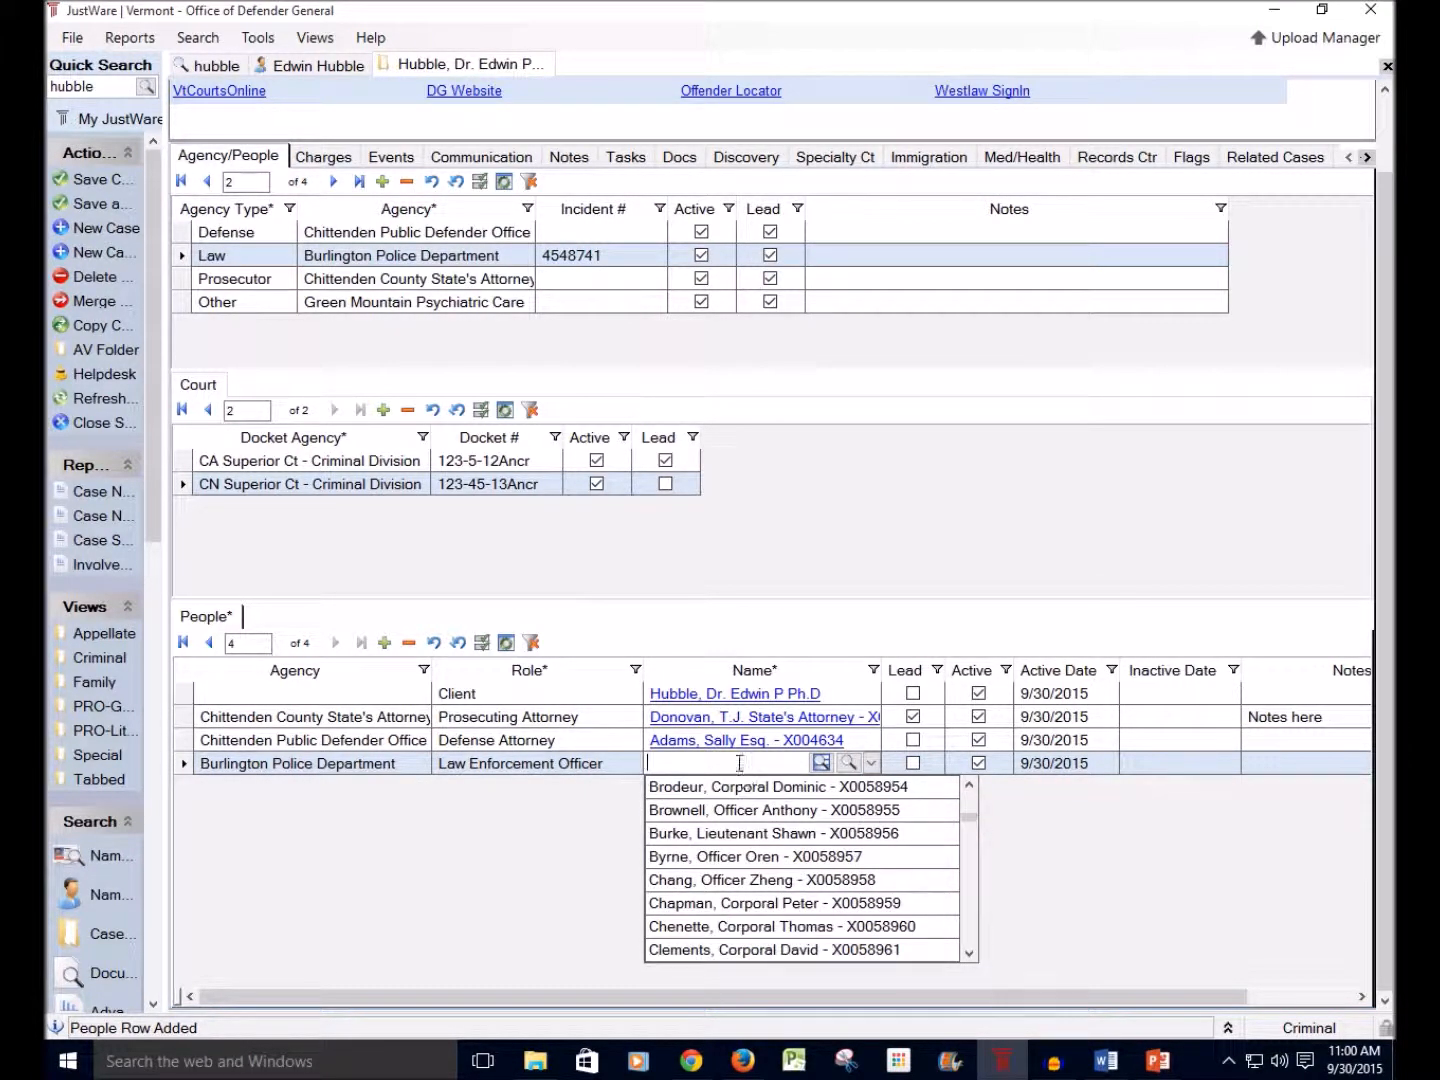
pyautogui.write('Cal Cop,')
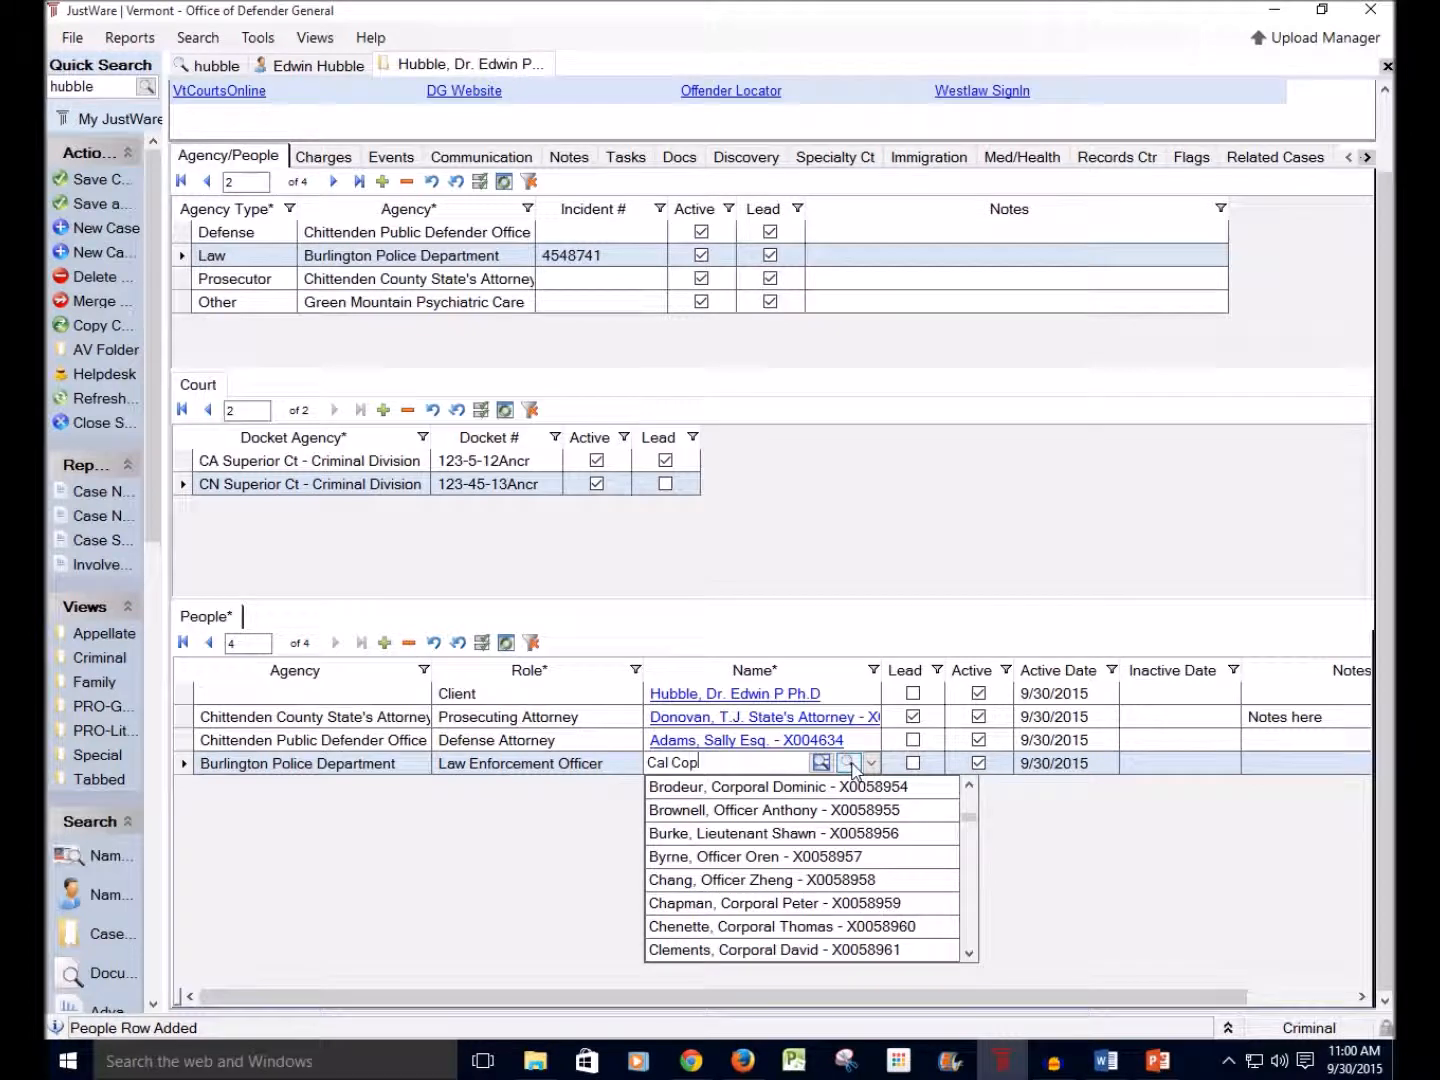
pyautogui.click(850, 763)
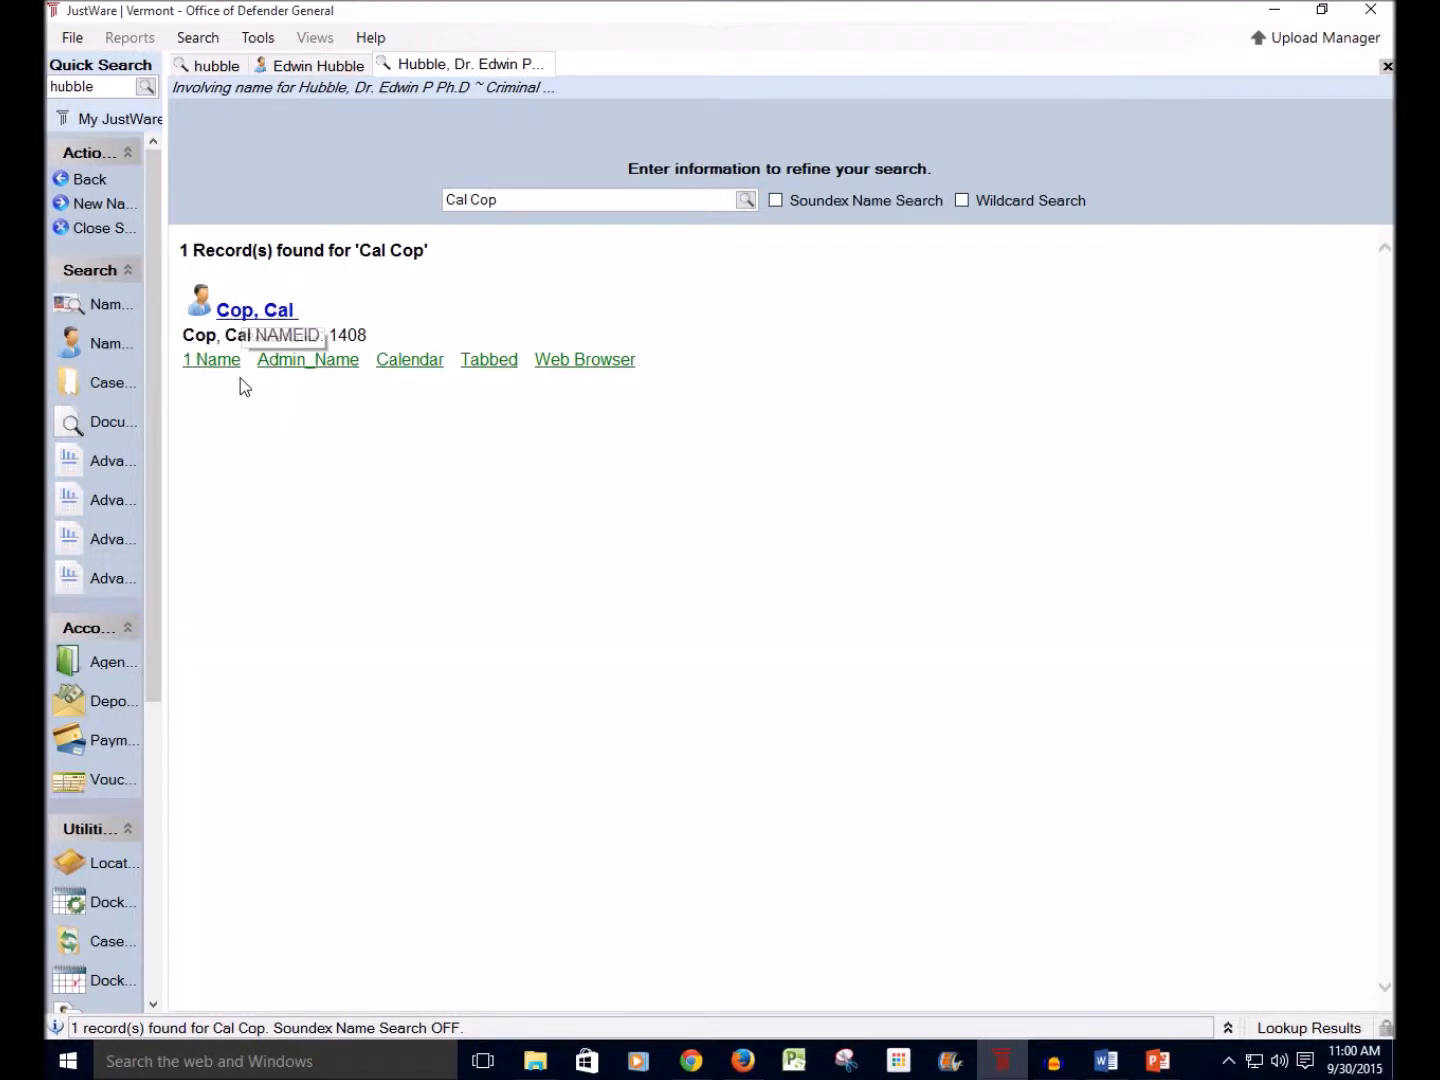
pyautogui.click(239, 317)
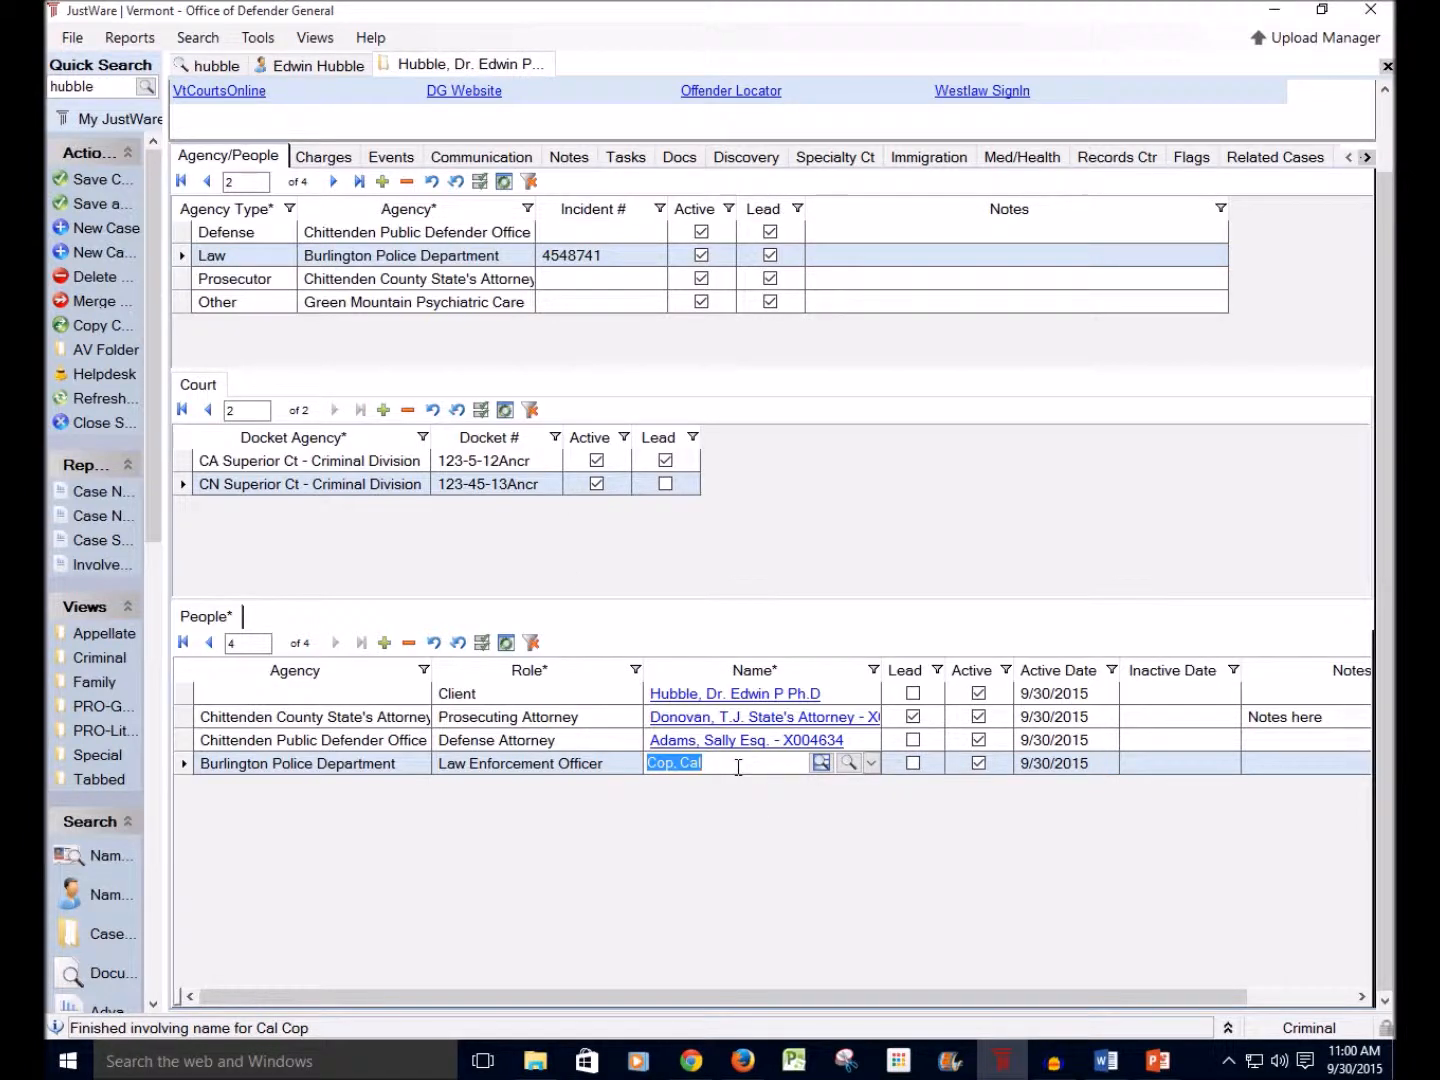
pyautogui.click(85, 183)
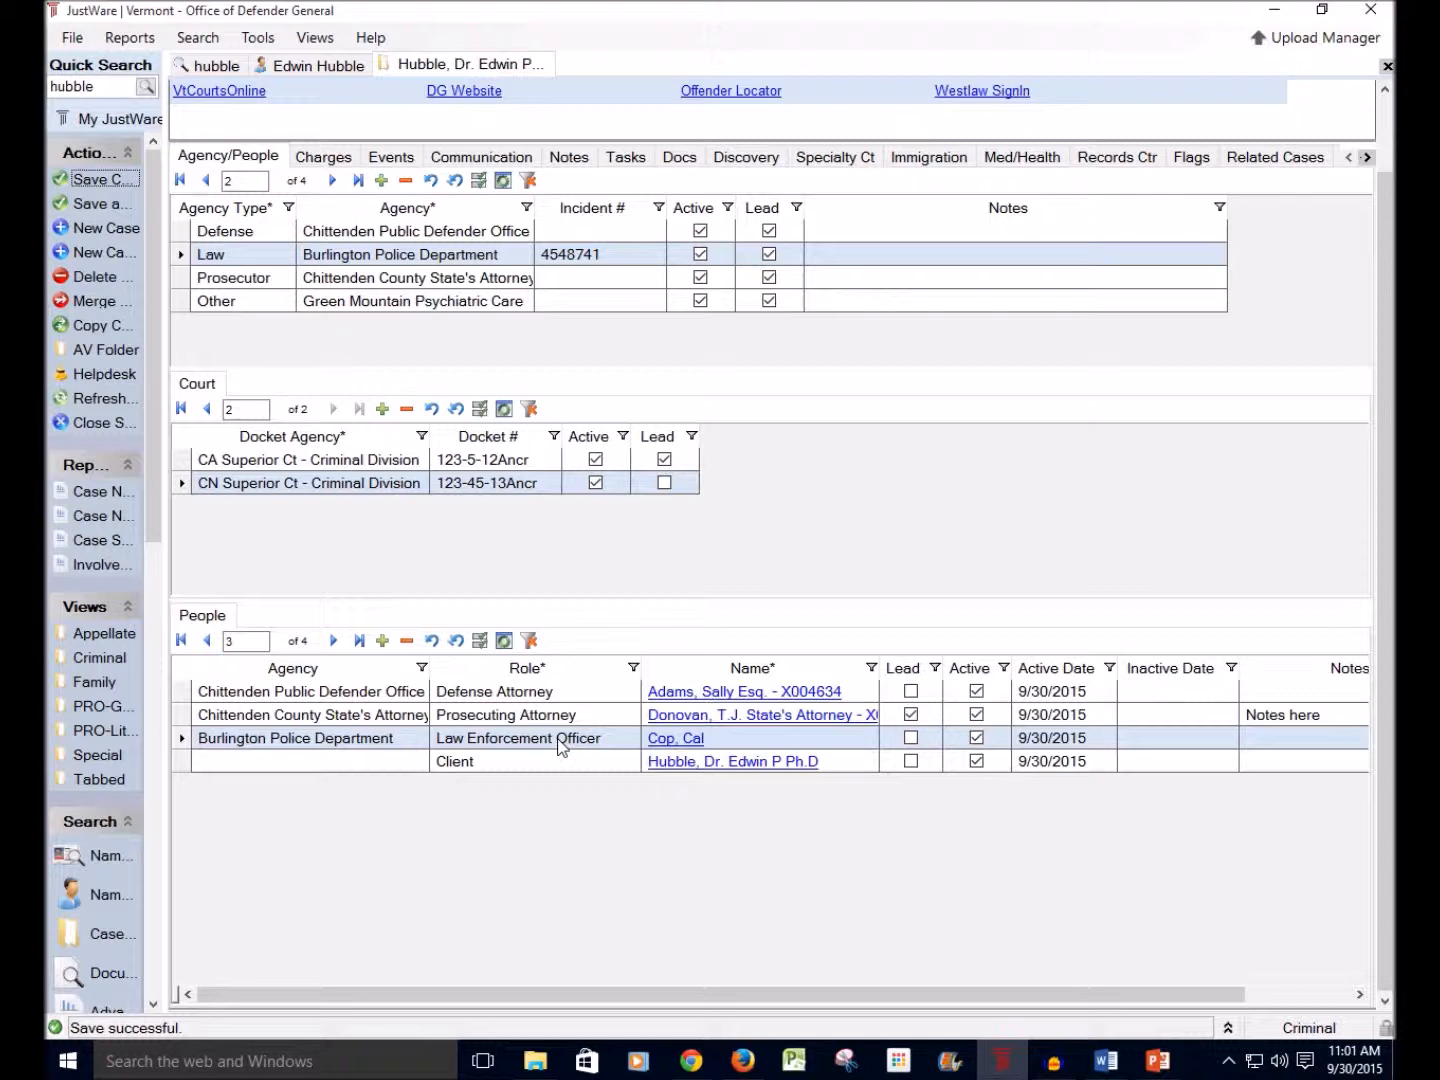
# Step: Add a People record without an agency and set its role to Witness - Defense
pyautogui.click(383, 641)
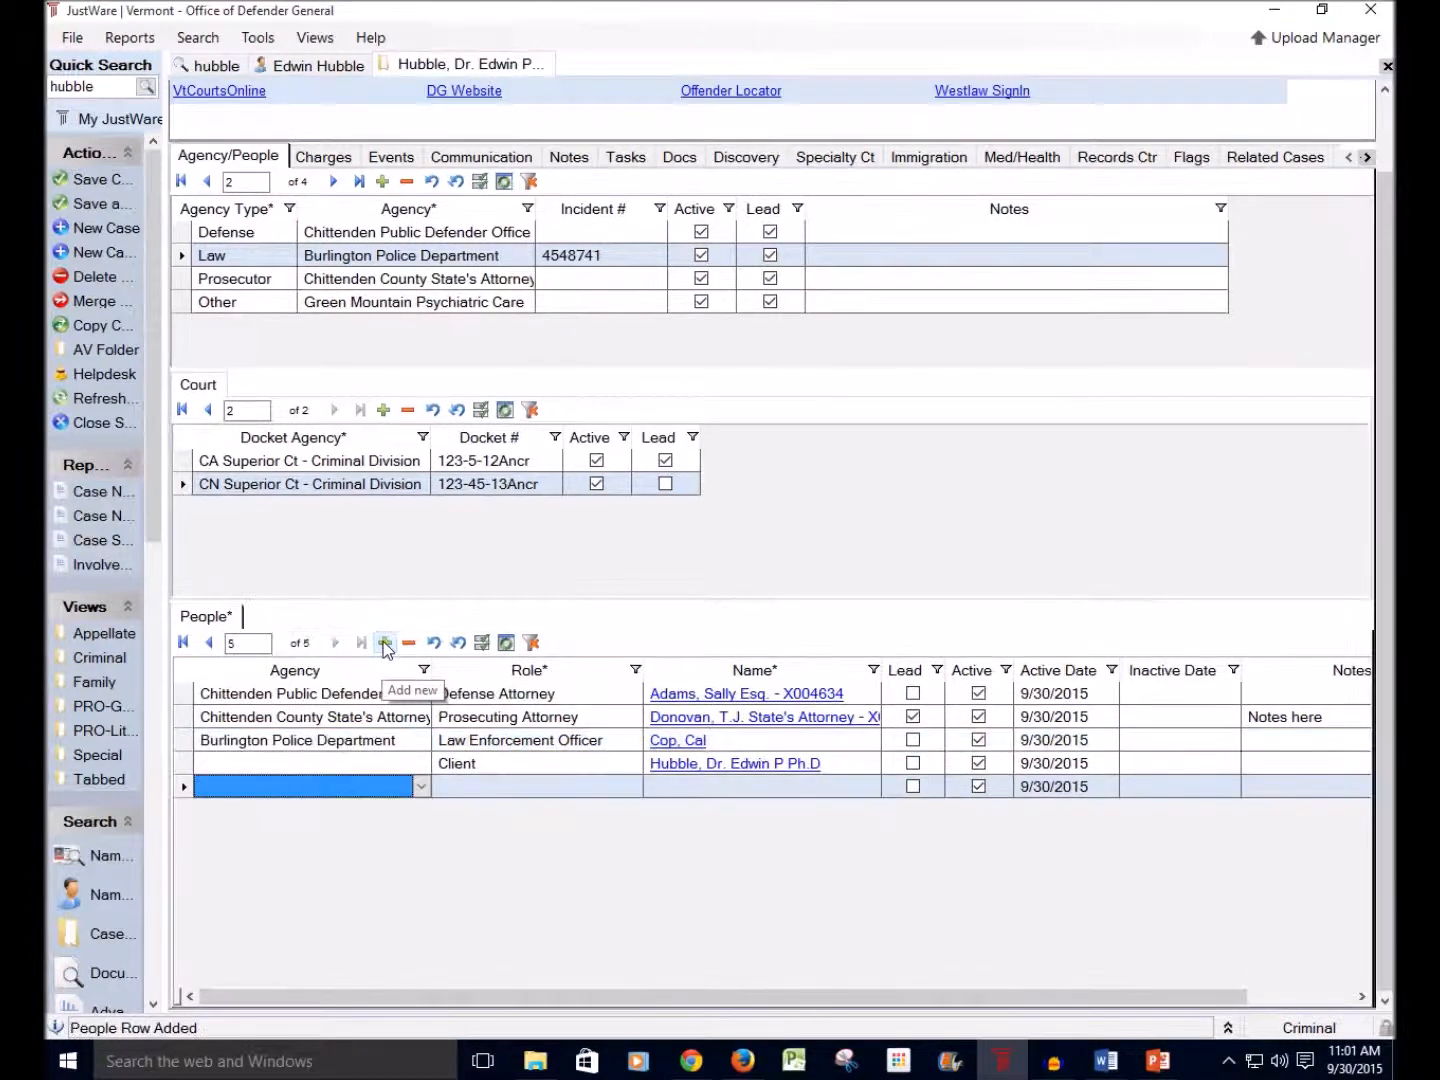
pyautogui.click(500, 787)
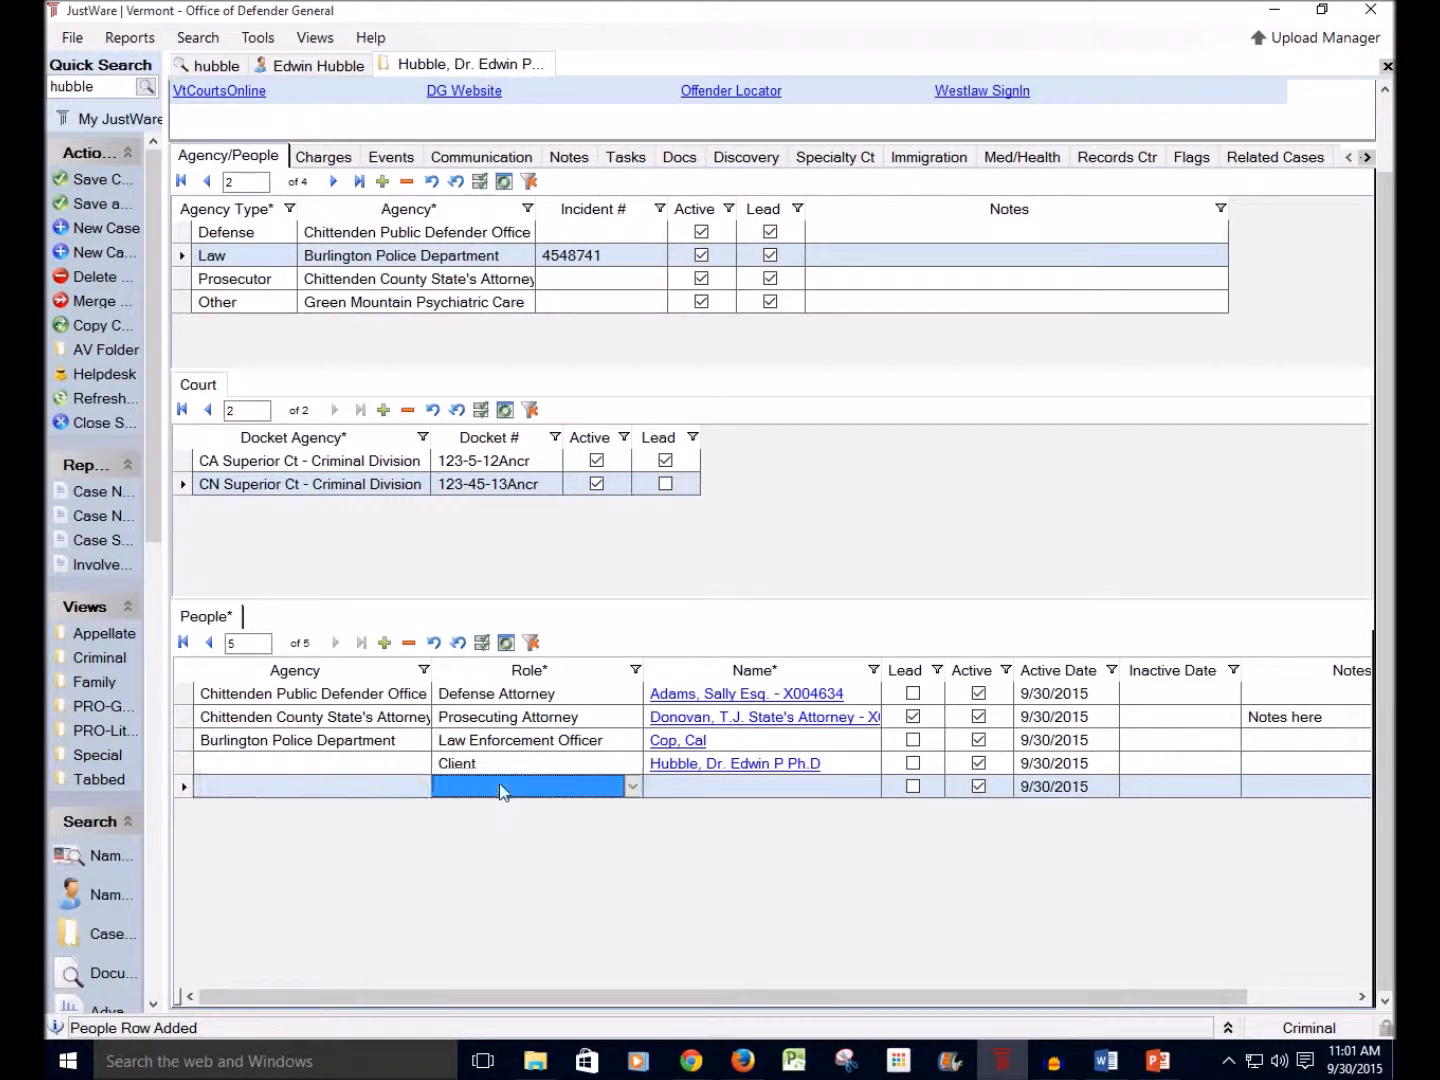
pyautogui.click(633, 787)
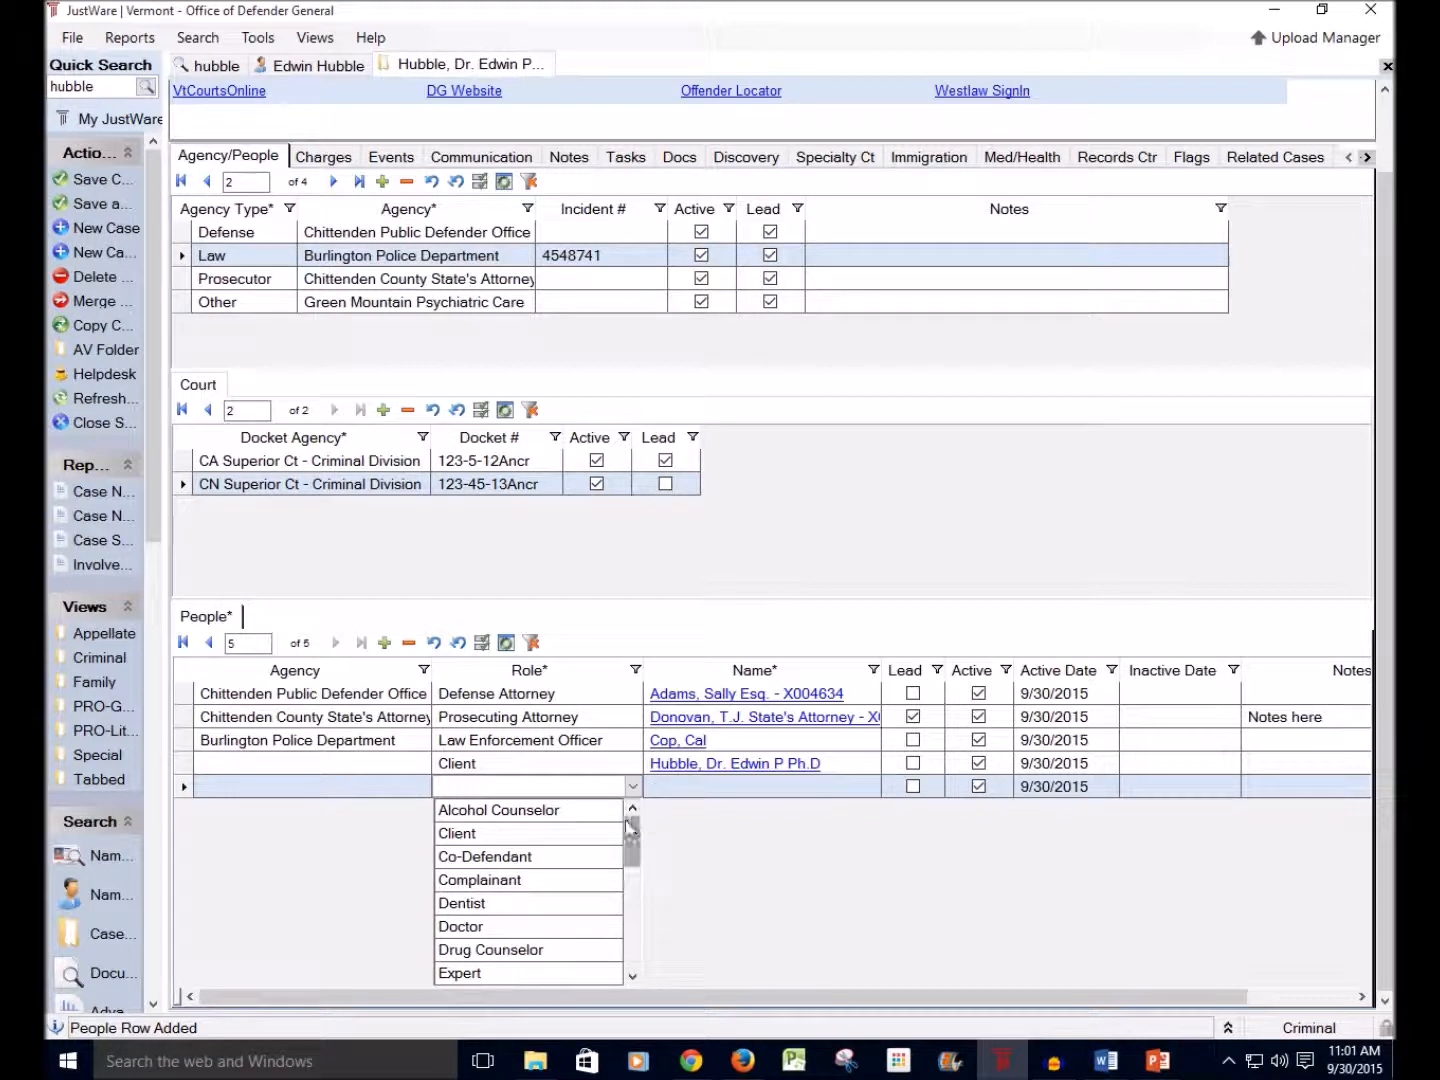
pyautogui.moveTo(625, 826); pyautogui.dragTo(625, 945)
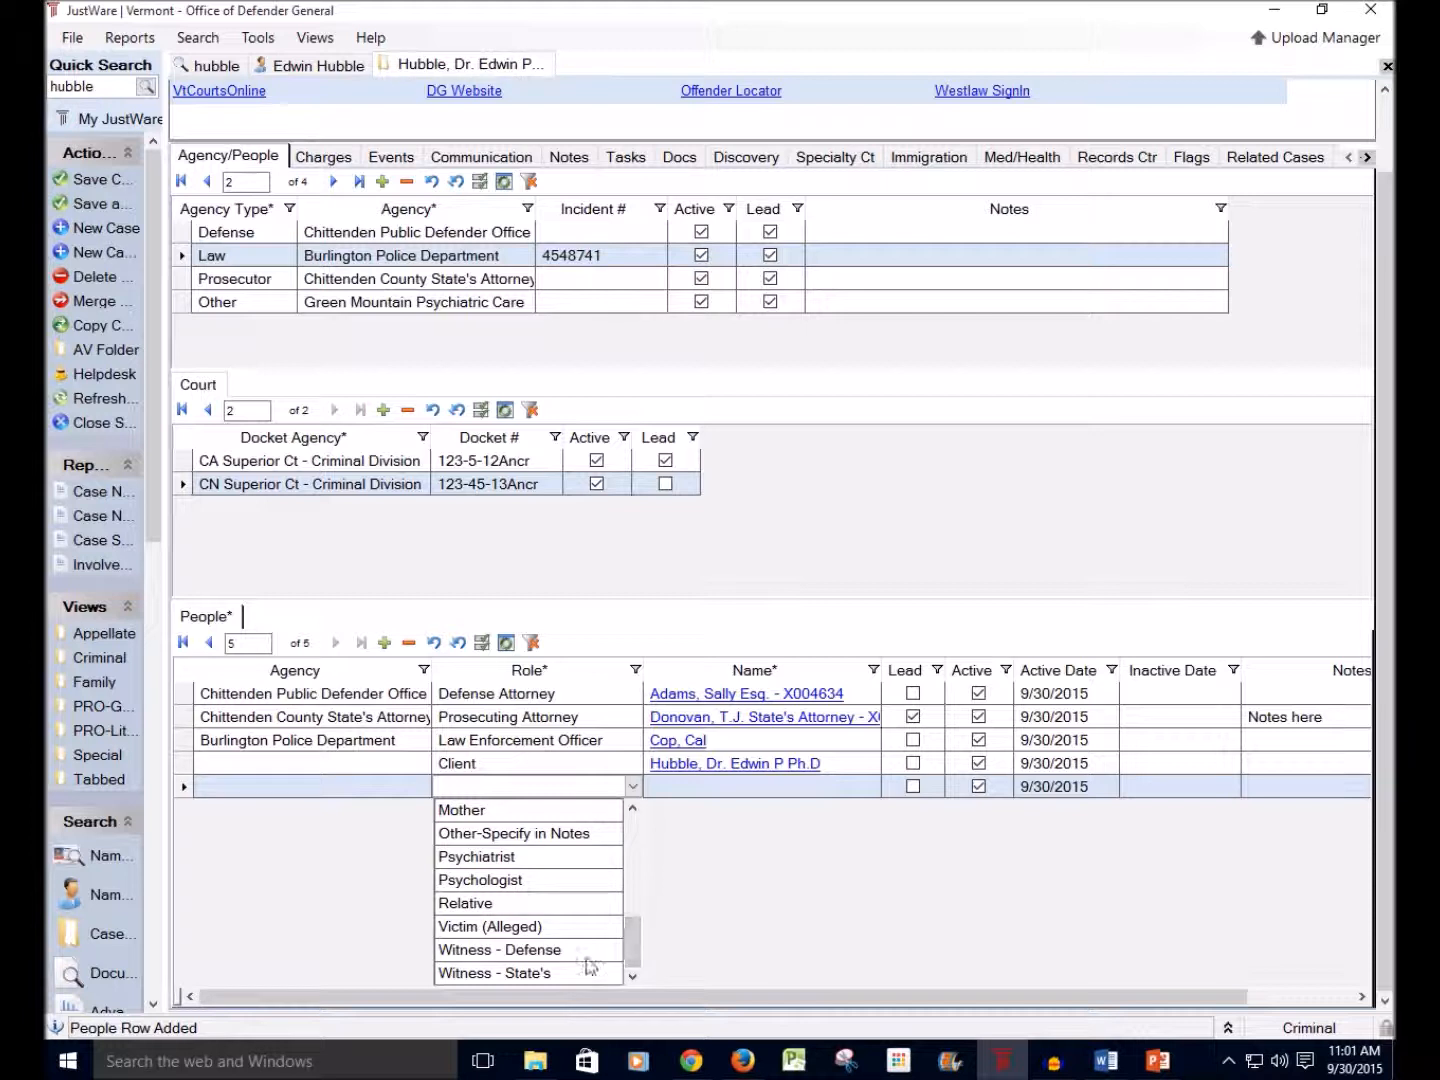
pyautogui.click(535, 952)
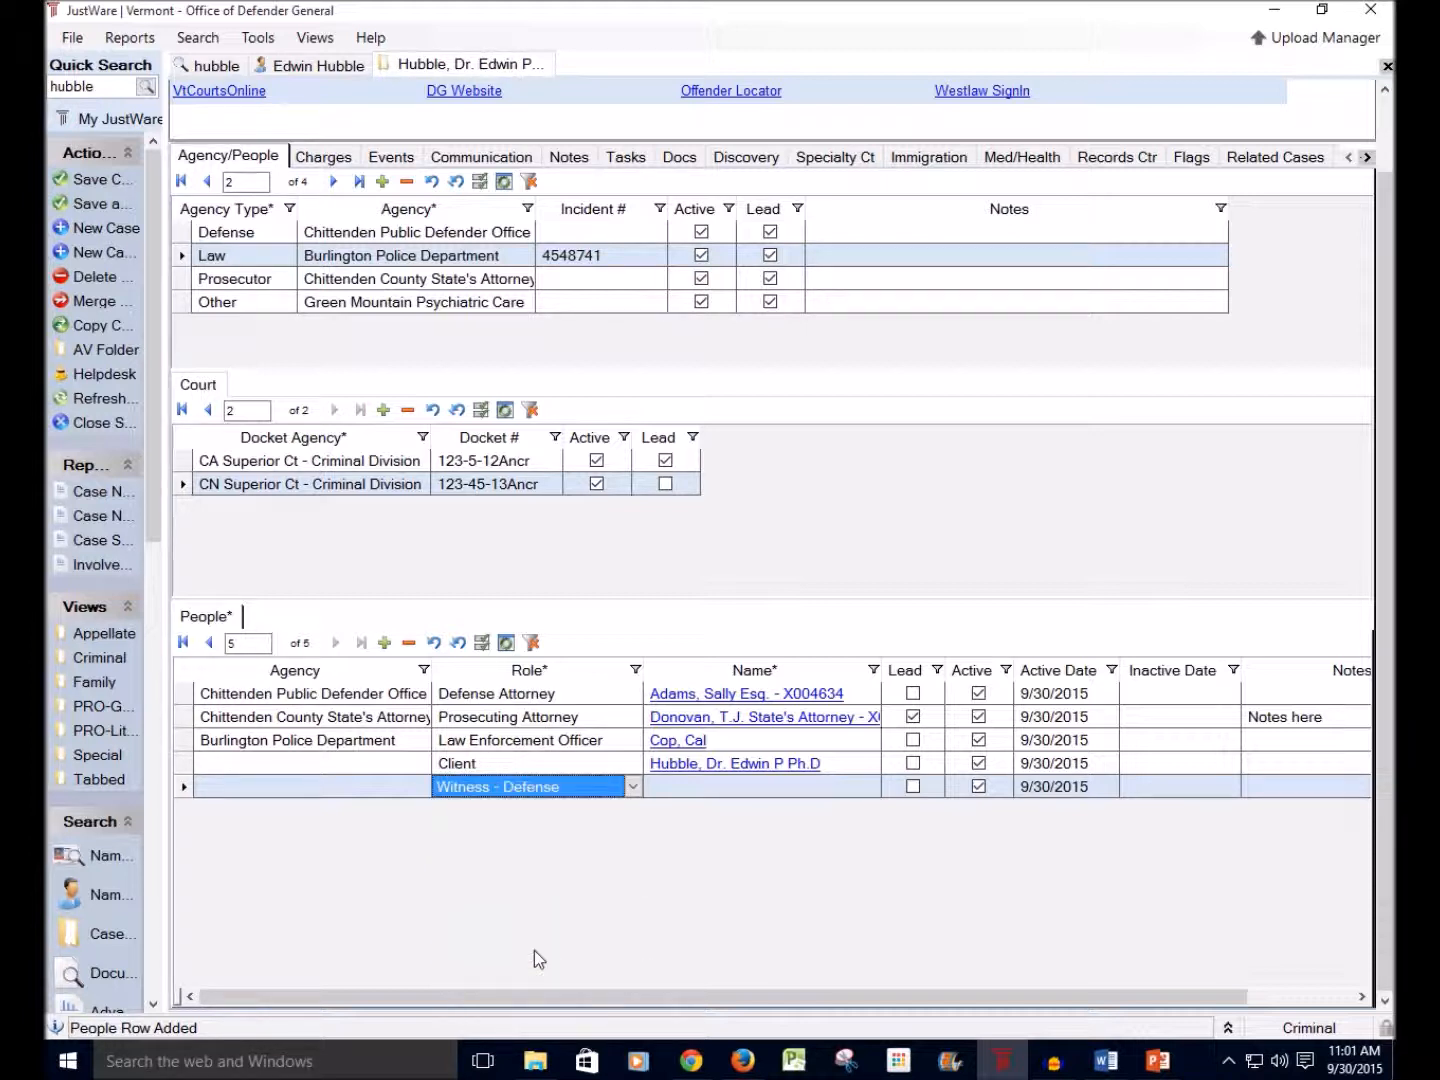
# Step: Enter the defense witness's full name in the new People record and run a name quick search for it
pyautogui.click(694, 789)
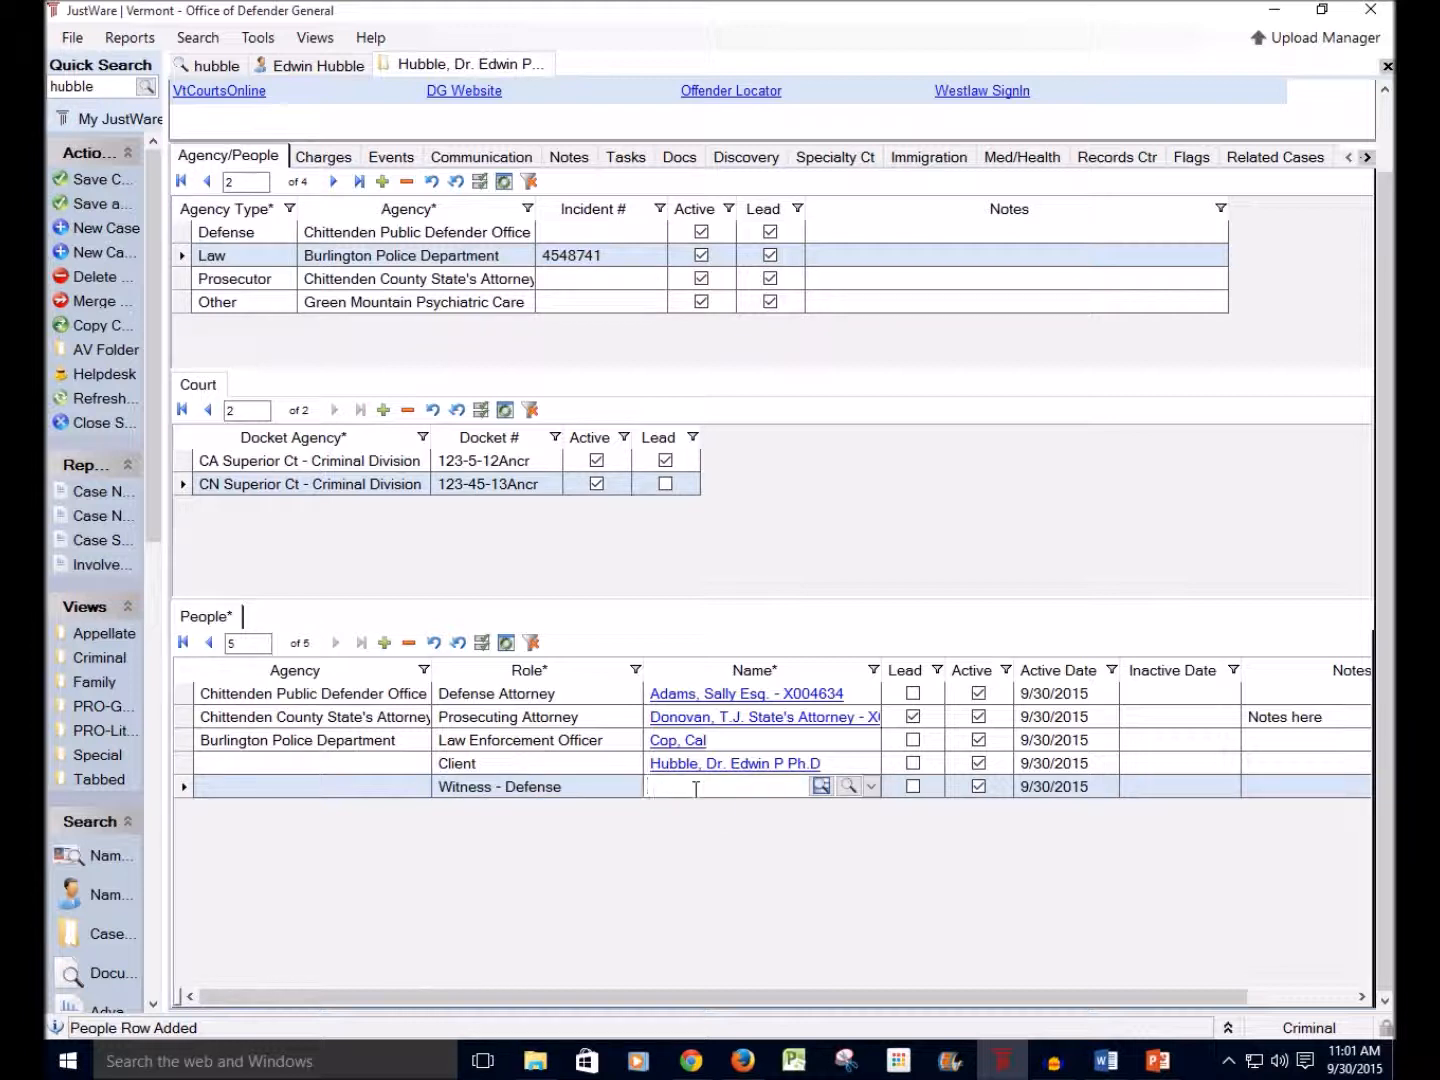
pyautogui.write('Walter Witness')
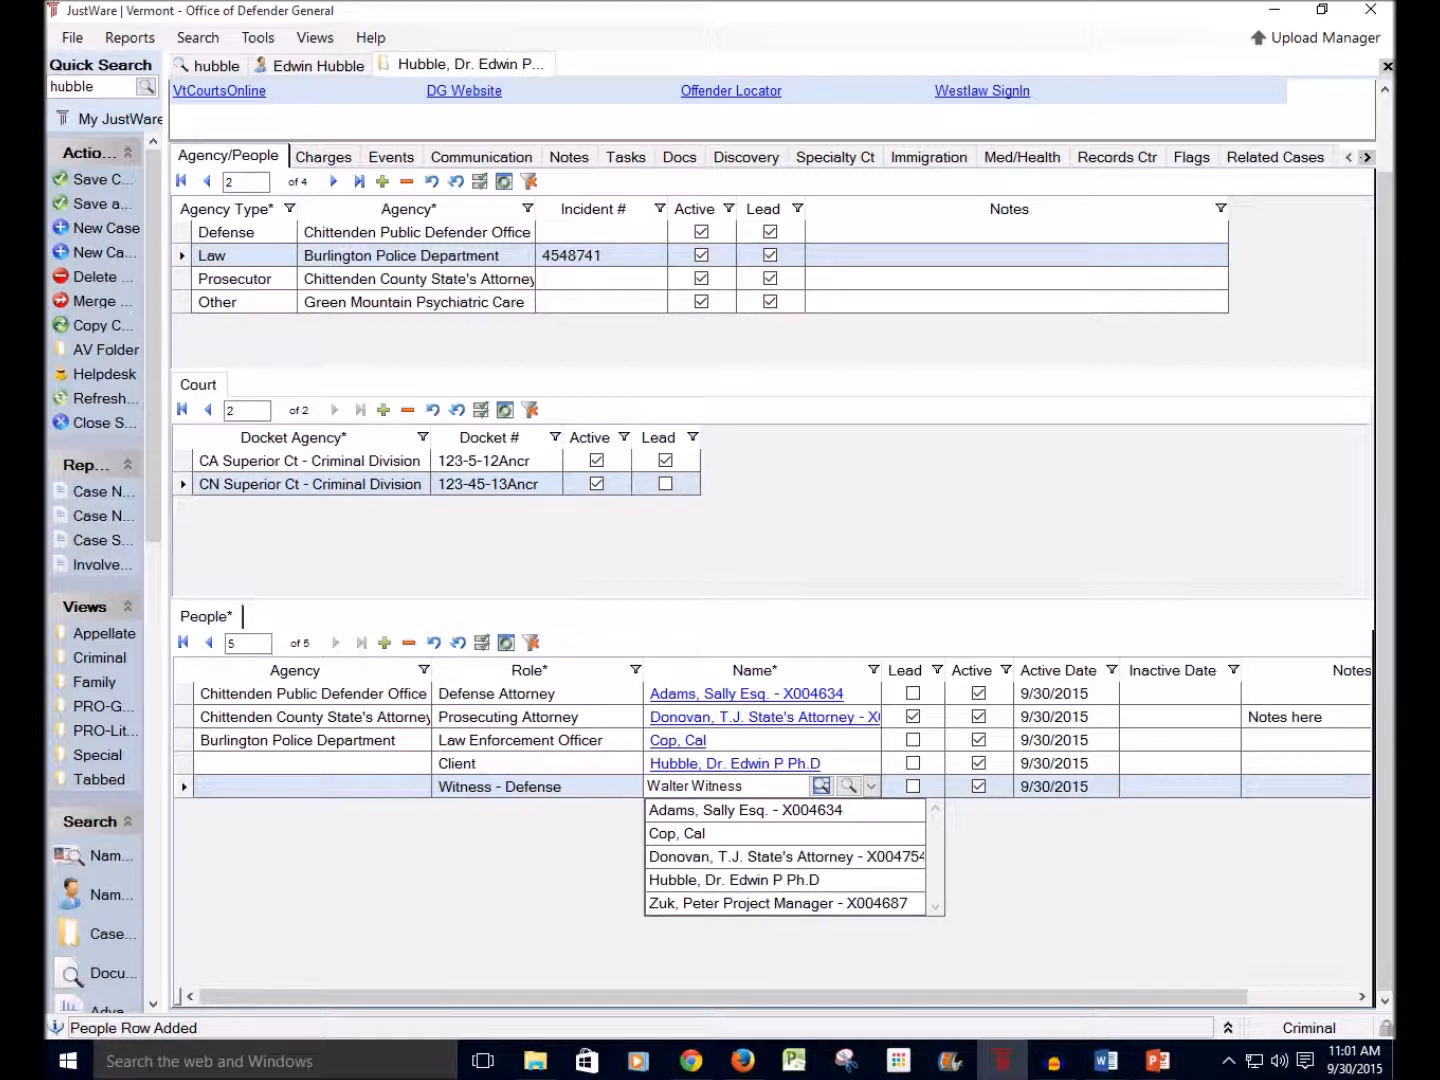
pyautogui.click(849, 788)
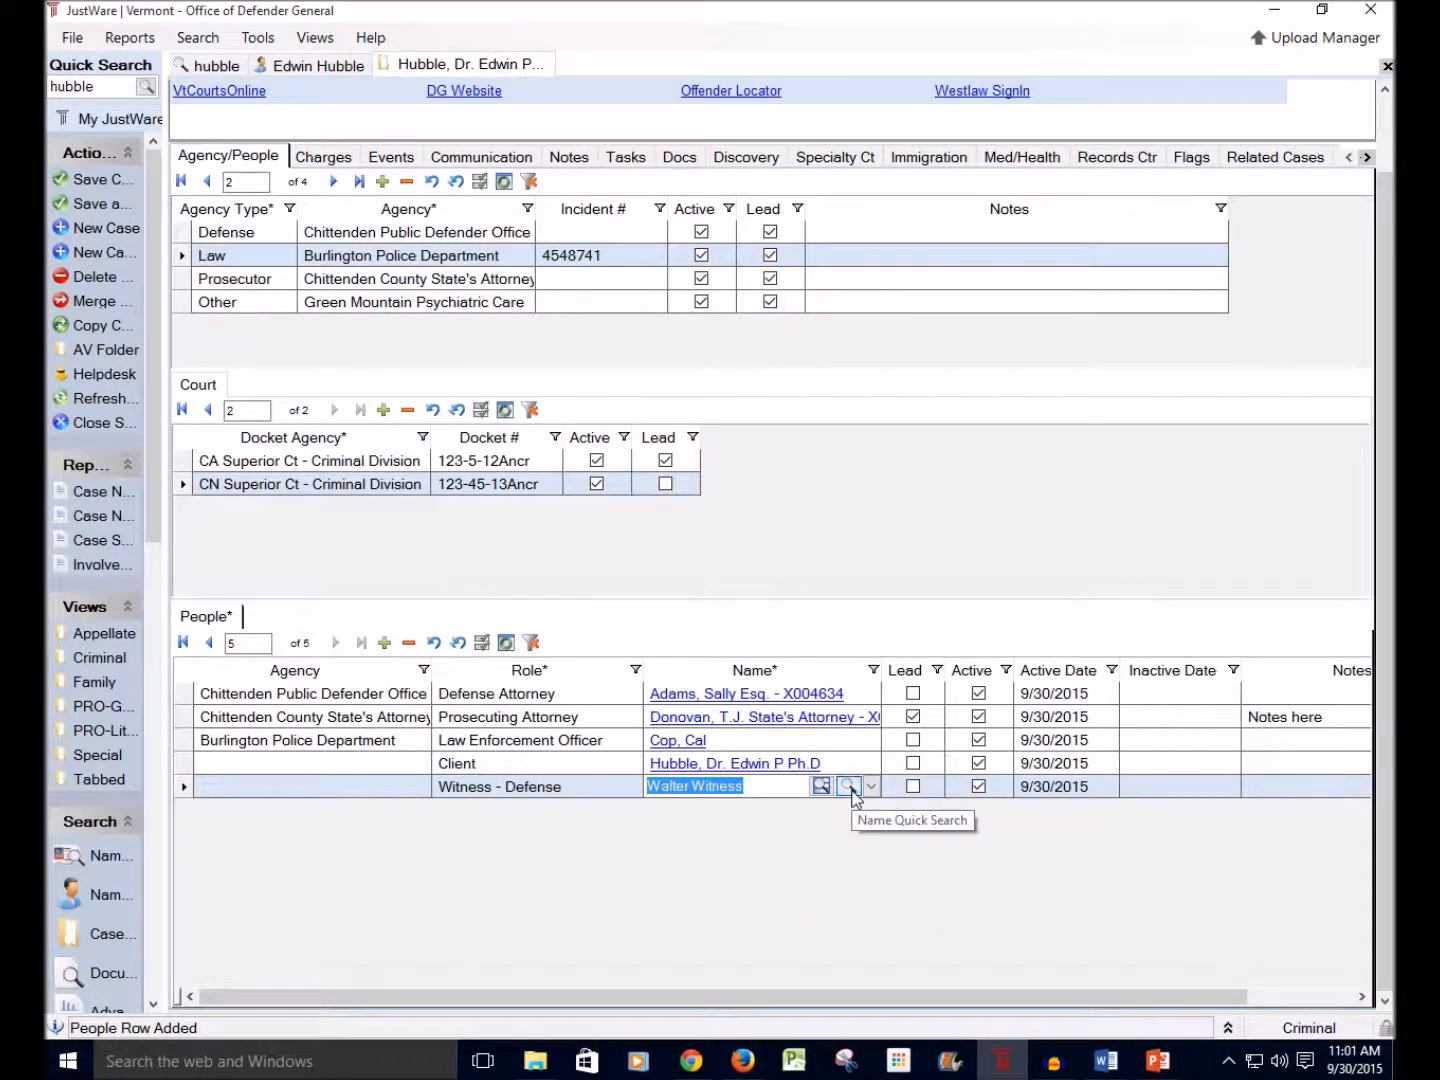
pyautogui.click(849, 787)
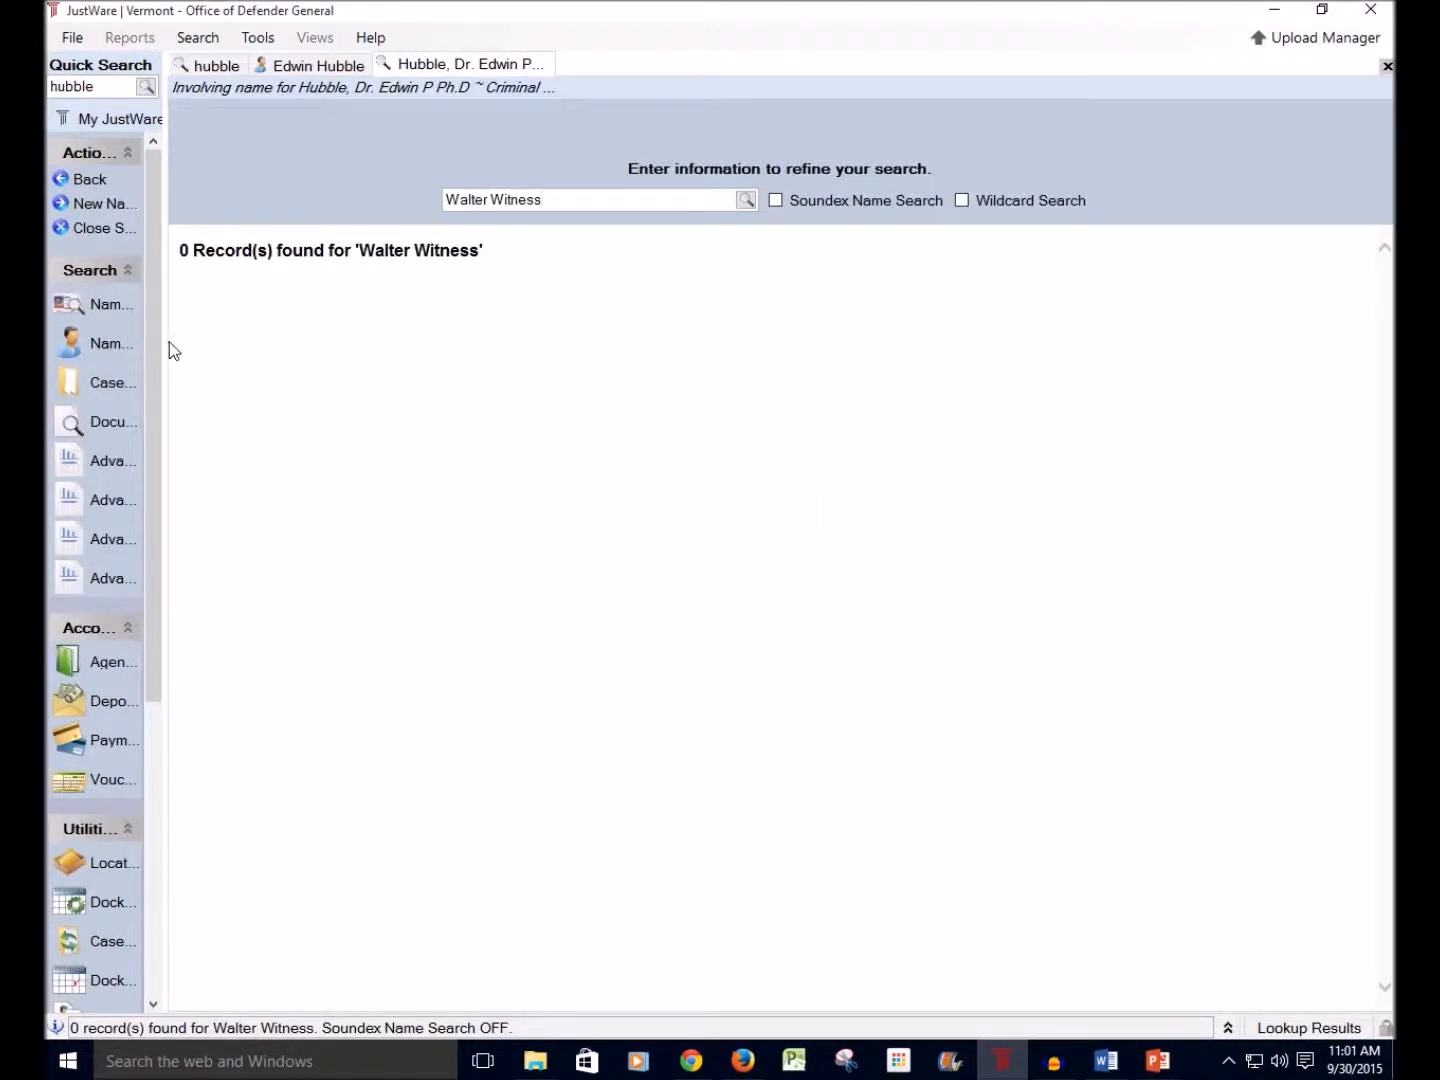
# Step: Create a name record with the witness's last and first names, involve it in the case, and save and close the case
pyautogui.moveTo(162, 340); pyautogui.dragTo(208, 350)
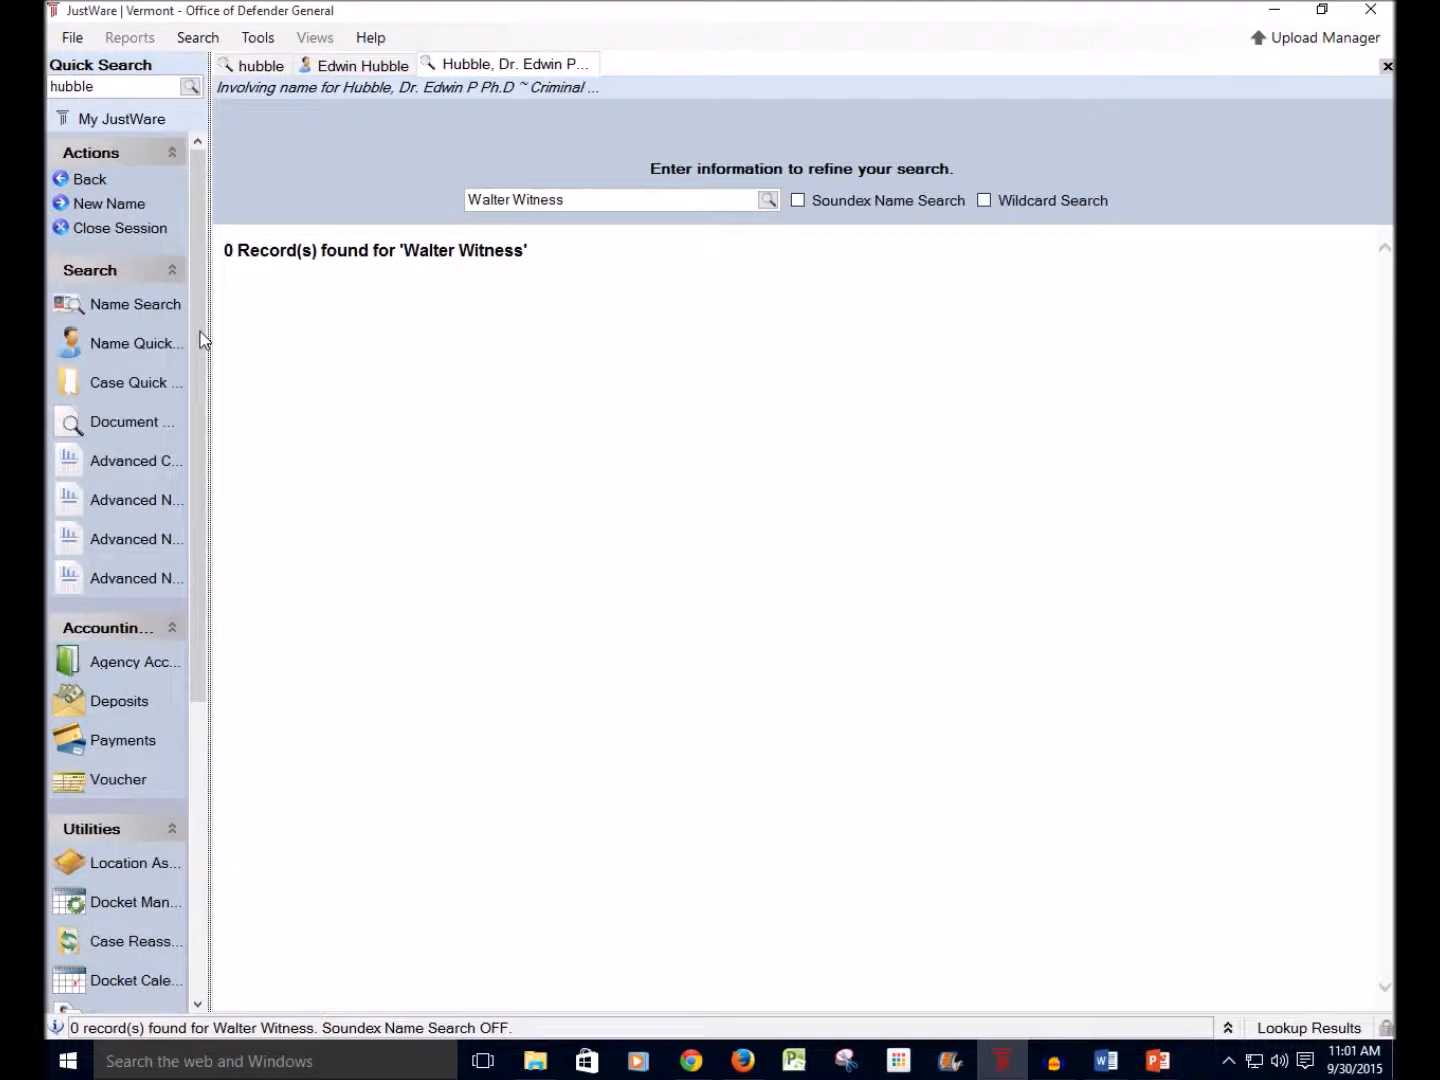
pyautogui.click(105, 205)
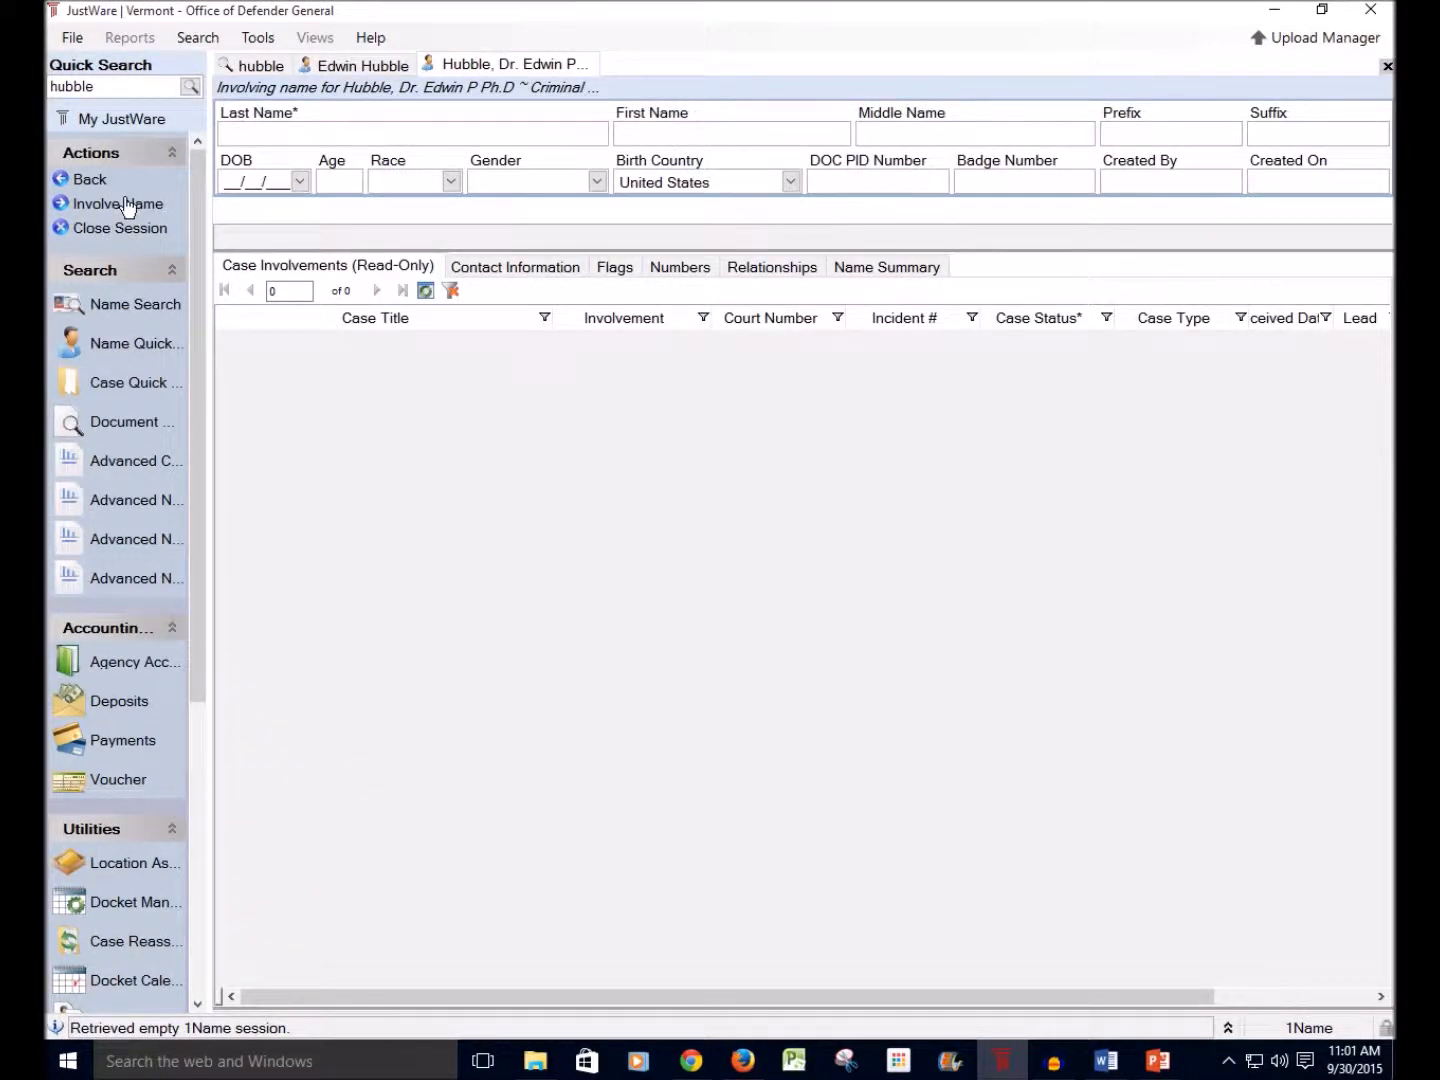
pyautogui.write('Witness')
pyautogui.write('Walt')
pyautogui.click(137, 204)
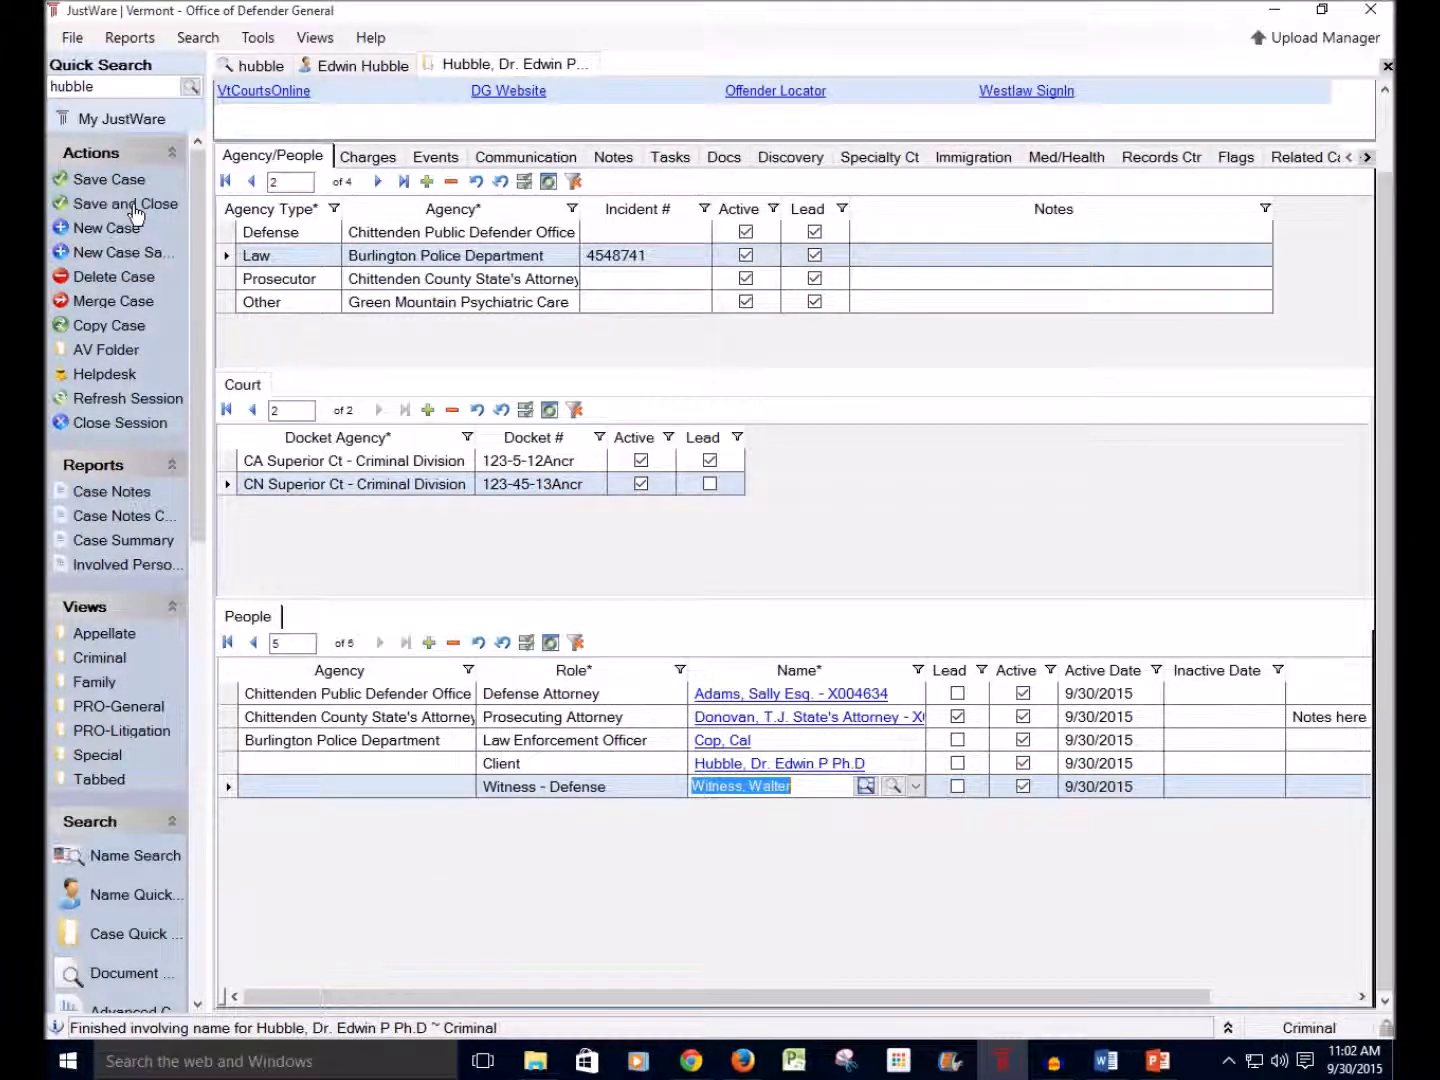
pyautogui.click(135, 206)
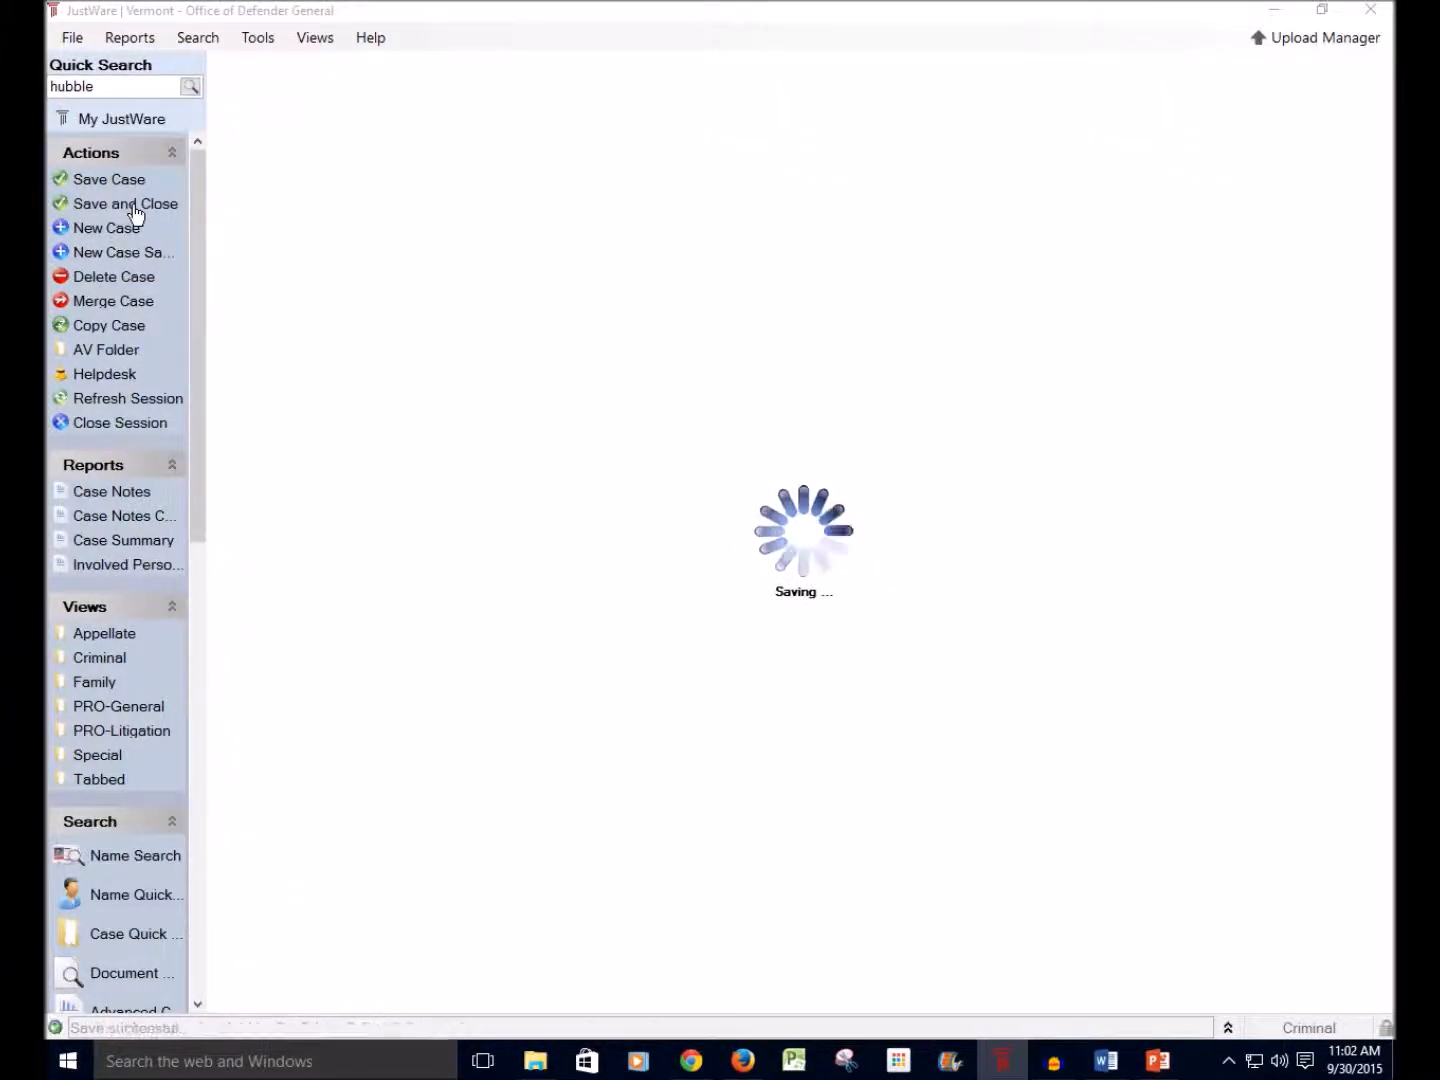